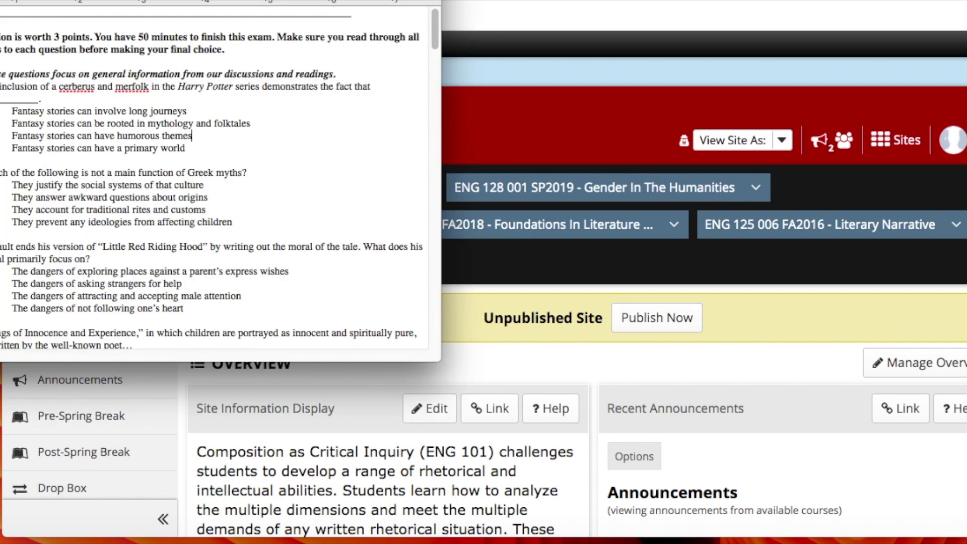
# Select several lines of the multiple-choice exam questions in the Word document
pyautogui.moveTo(12, 222); pyautogui.dragTo(91, 259)
# Clear the selection in the exam document and return to the Reggienet course page
pyautogui.click(204, 185)
pyautogui.scroll(-3, 2, 303)
pyautogui.scroll(-3, 2, 302)
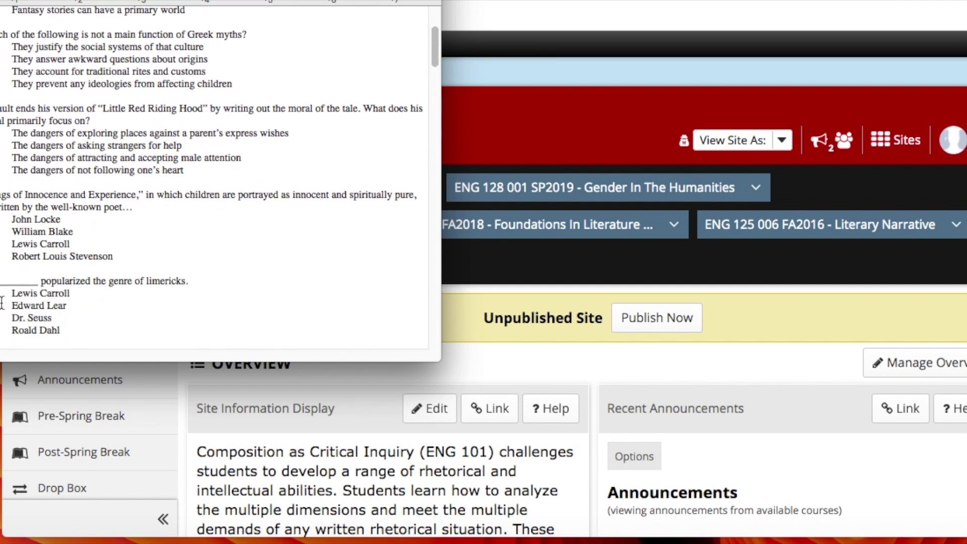
pyautogui.scroll(6, 2, 302)
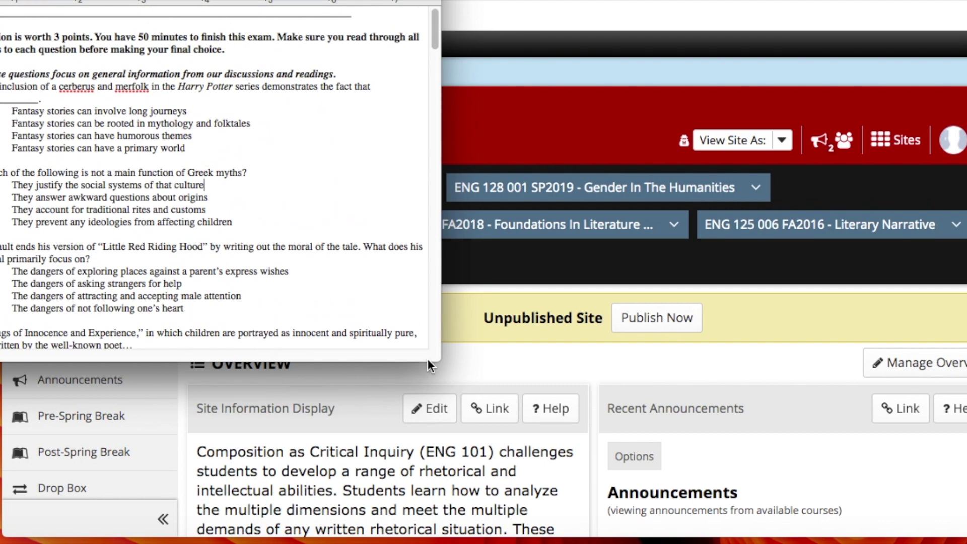
pyautogui.click(472, 361)
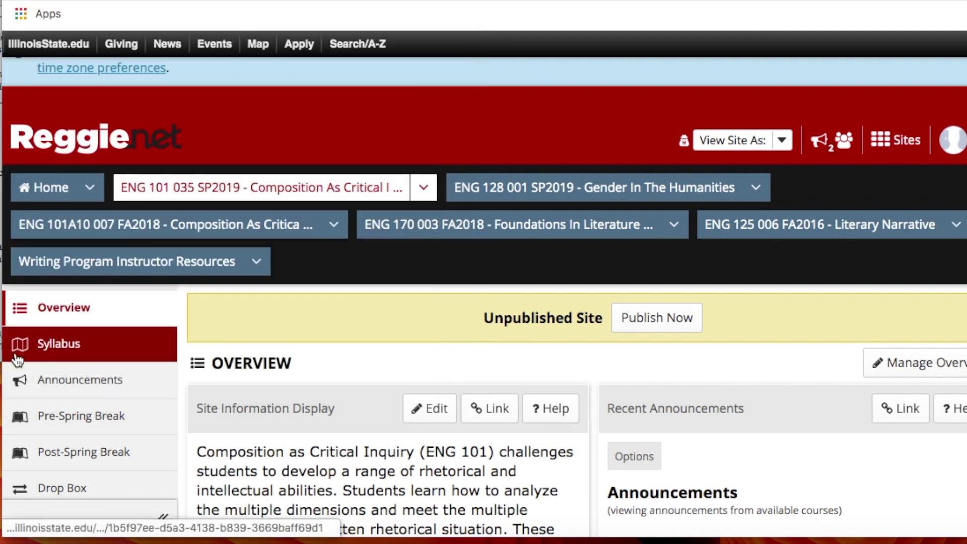
# Open the ENG 101 site's Site Info page and its Manage Tools list
pyautogui.scroll(-4, 95, 373)
pyautogui.scroll(-5, 109, 377)
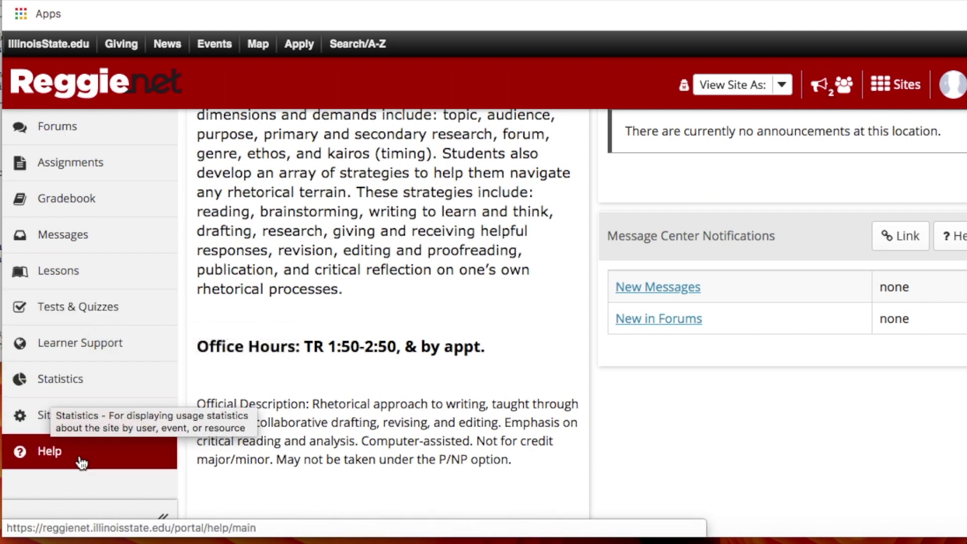
pyautogui.click(61, 425)
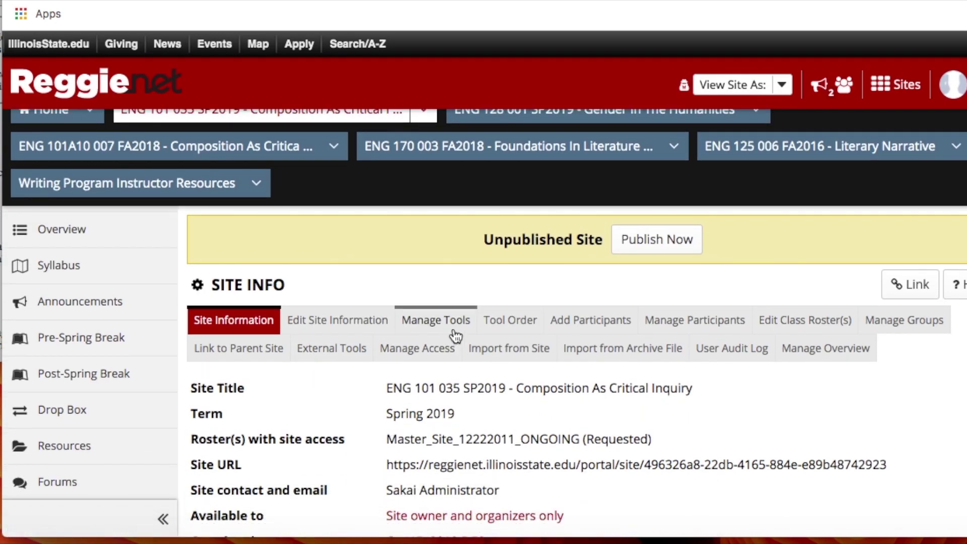
pyautogui.click(434, 320)
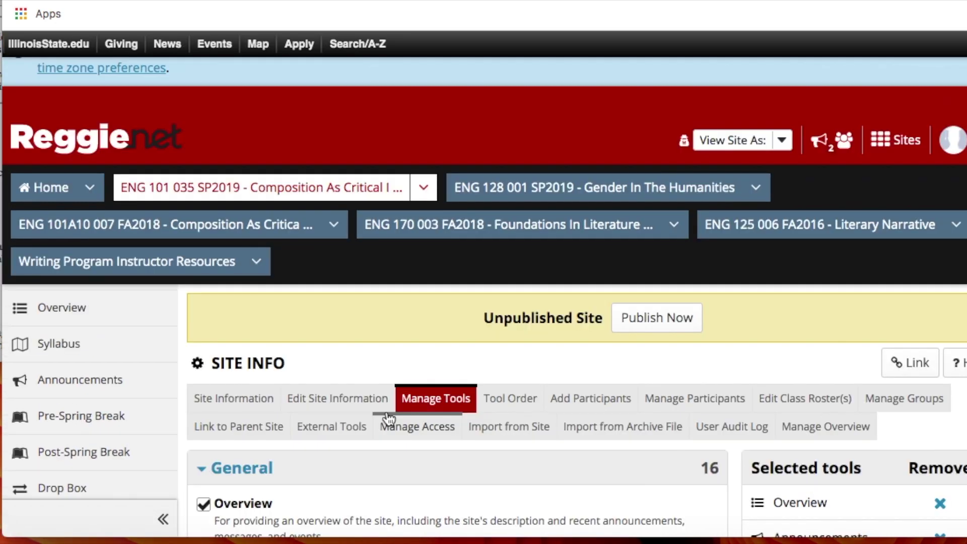
# Confirm Tests & Quizzes is ticked in the site tools and save the tool changes
pyautogui.scroll(-5, 387, 412)
pyautogui.scroll(-10, 387, 412)
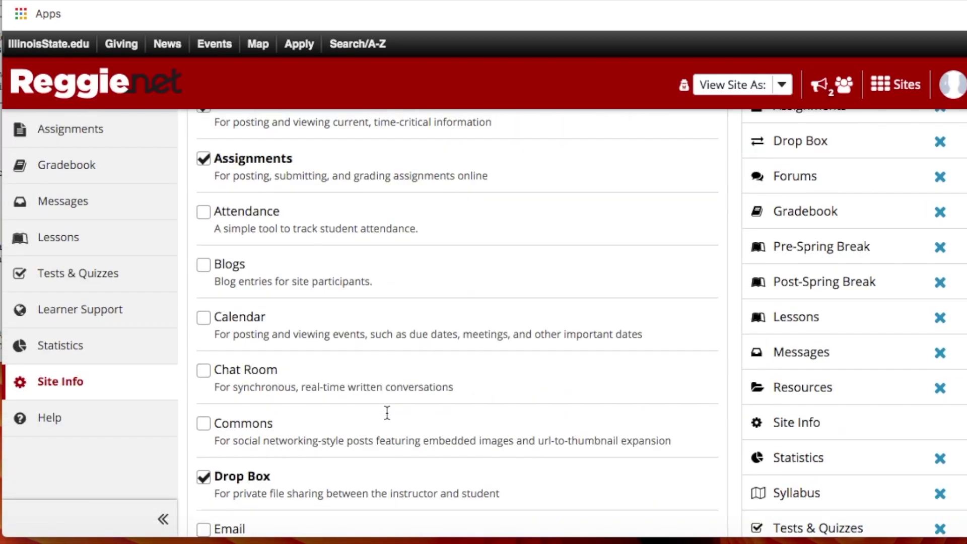
pyautogui.scroll(-12, 387, 412)
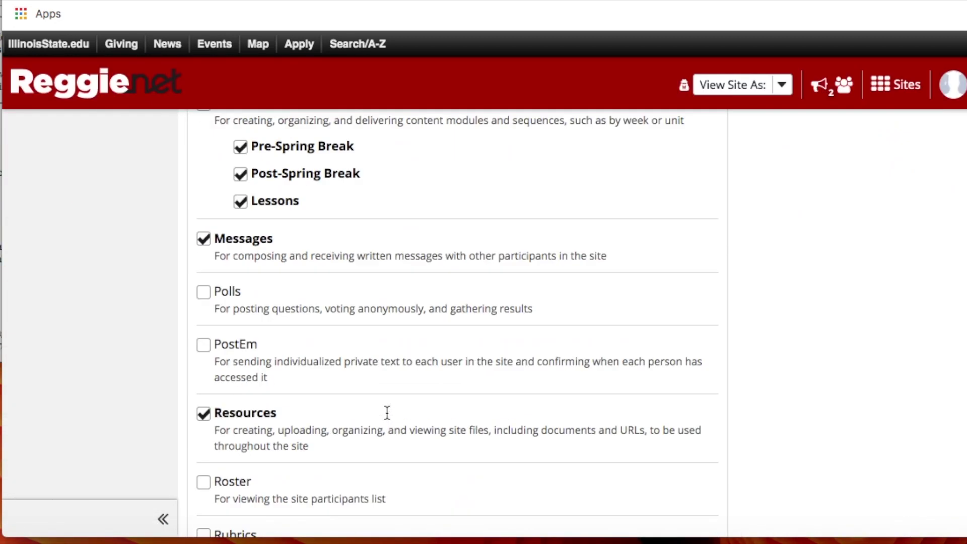
pyautogui.scroll(-3, 386, 412)
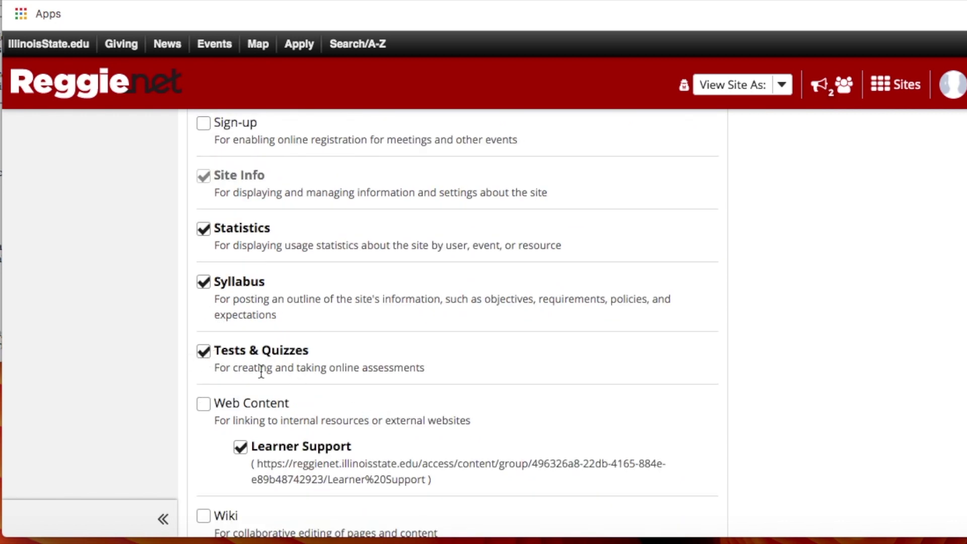
pyautogui.scroll(-5, 255, 418)
pyautogui.click(223, 491)
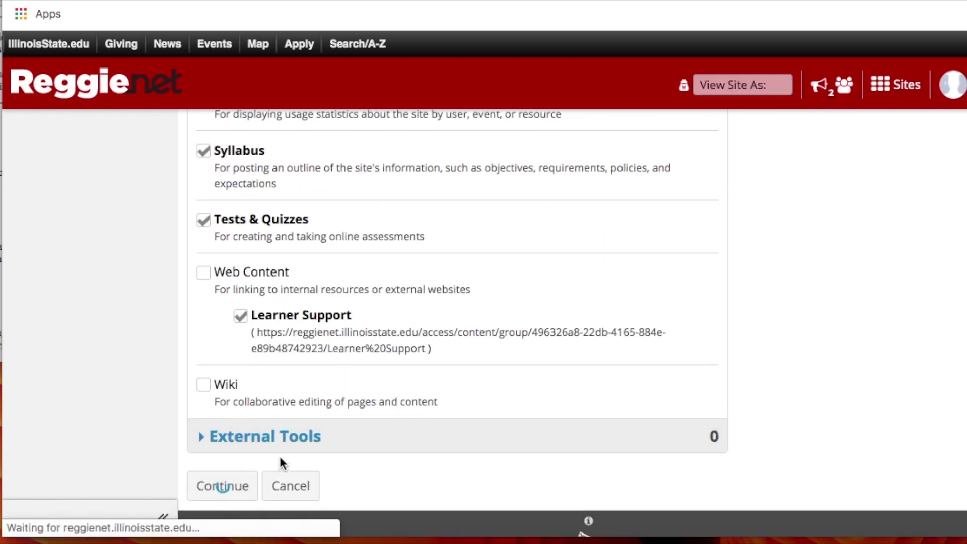
pyautogui.scroll(-10, 412, 409)
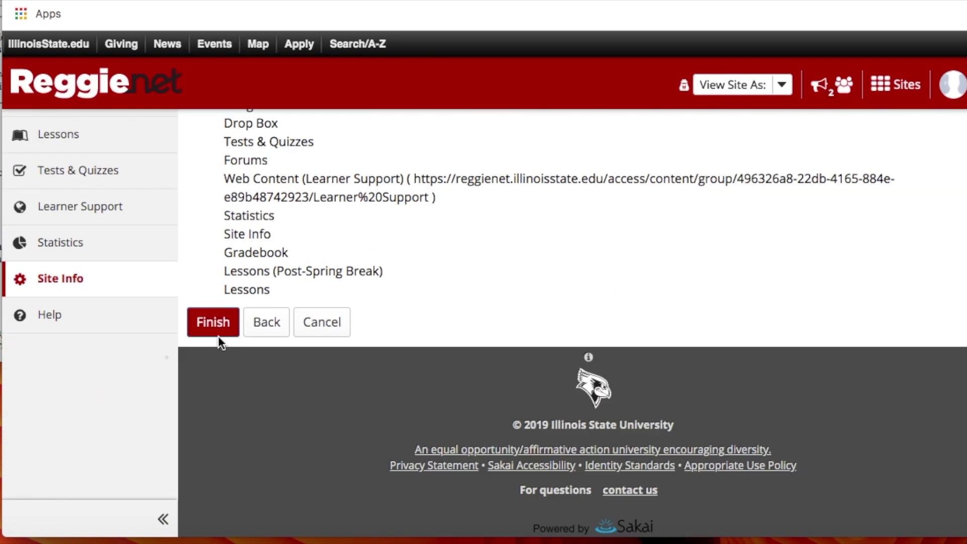
pyautogui.click(219, 334)
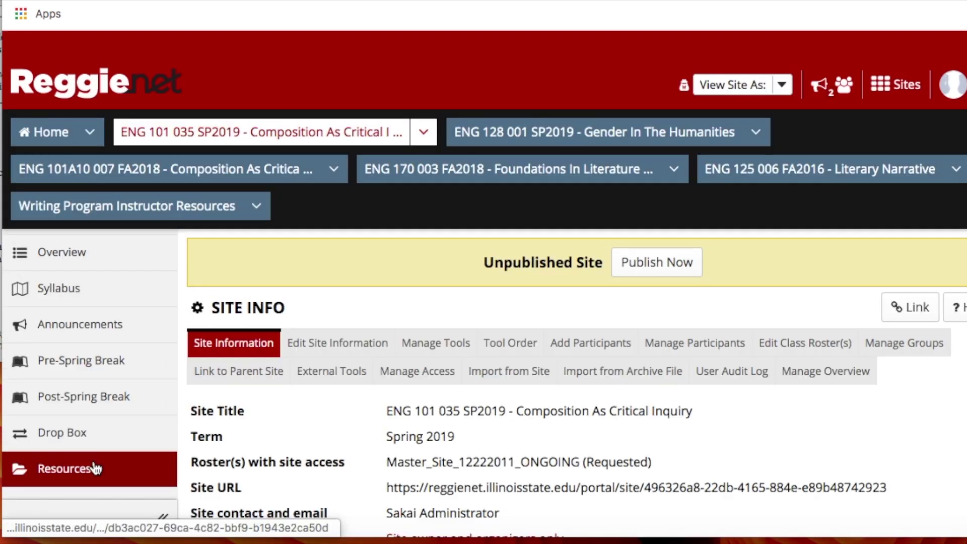
# Go to the course's Tests & Quizzes area from the sidebar
pyautogui.scroll(-10, 65, 399)
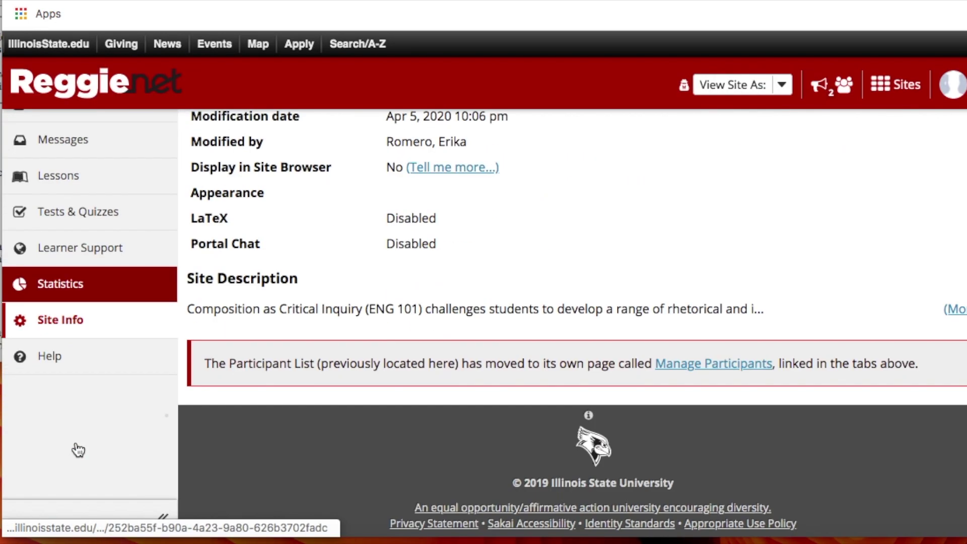
pyautogui.scroll(-2, 80, 279)
pyautogui.scroll(4, 76, 315)
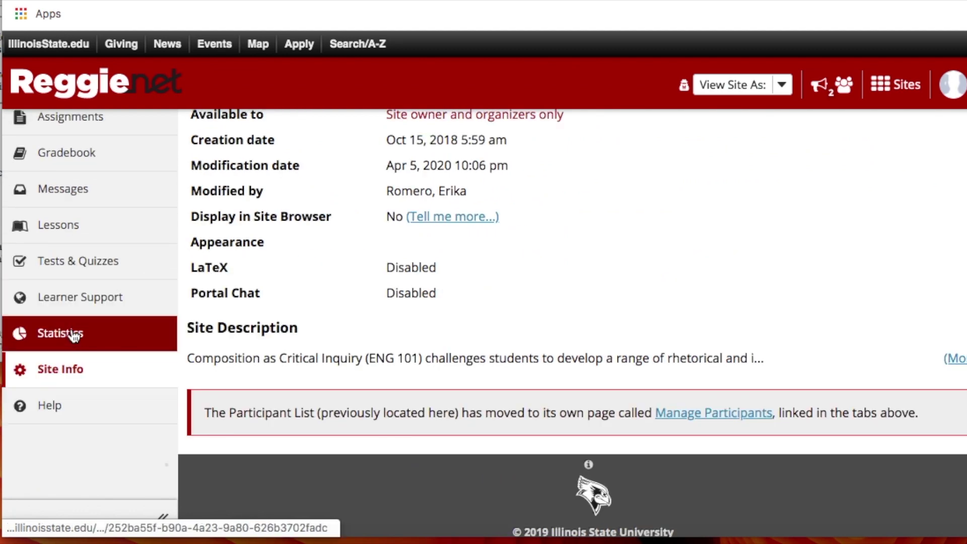
pyautogui.click(81, 272)
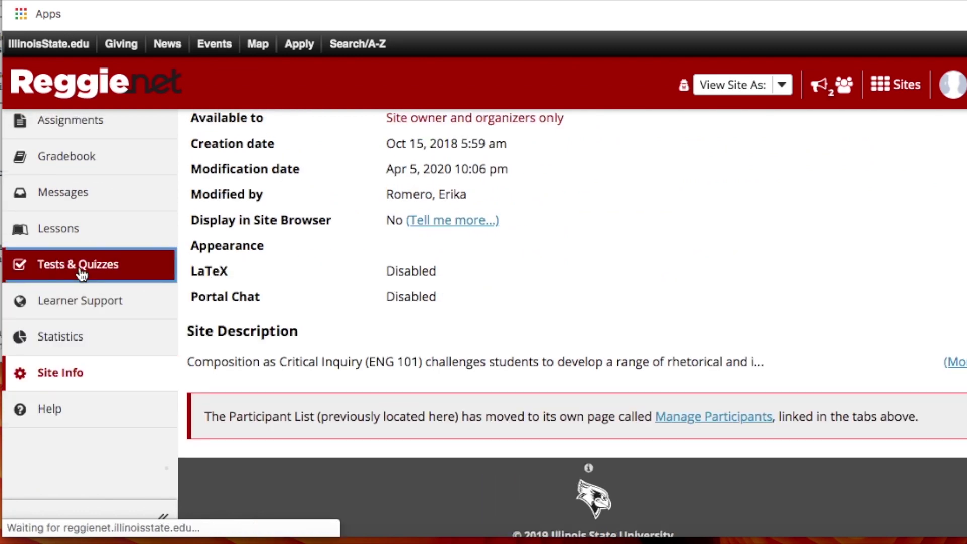
# Add a new assessment titled 'Final Exam' and create it
pyautogui.scroll(-1, 403, 302)
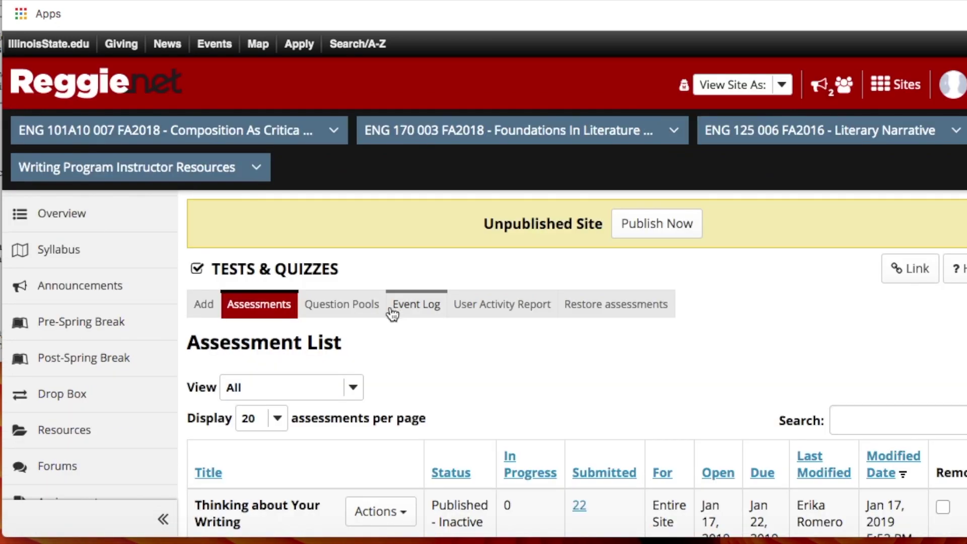
pyautogui.click(204, 308)
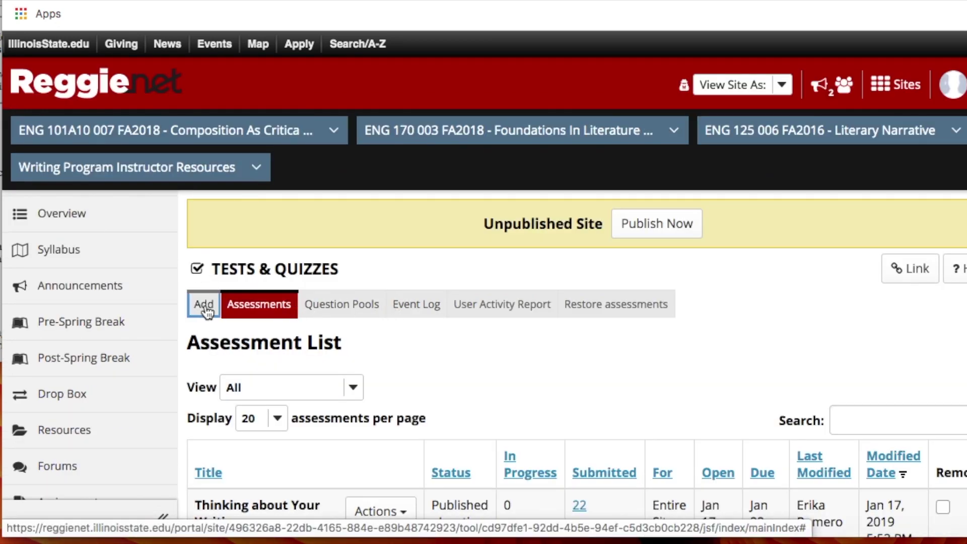
pyautogui.scroll(-3, 274, 319)
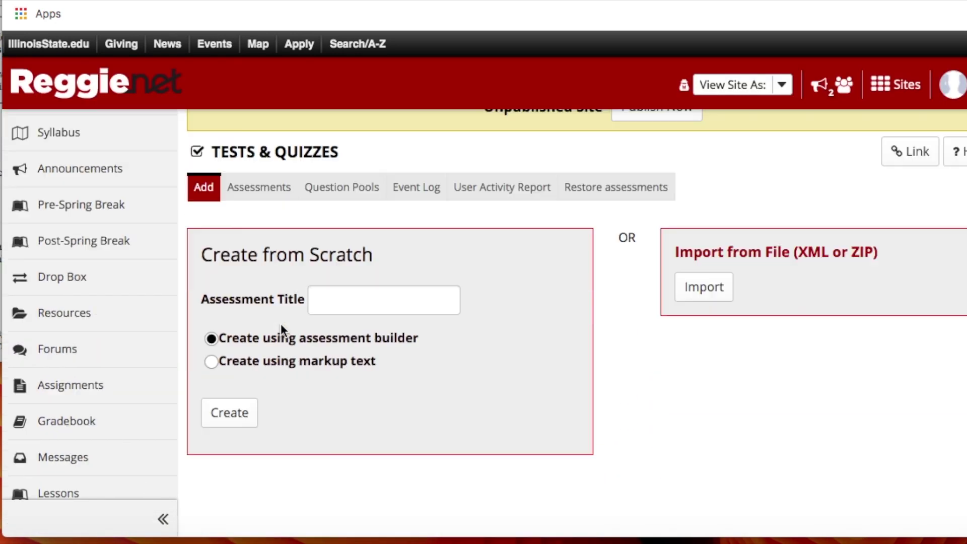
pyautogui.click(331, 304)
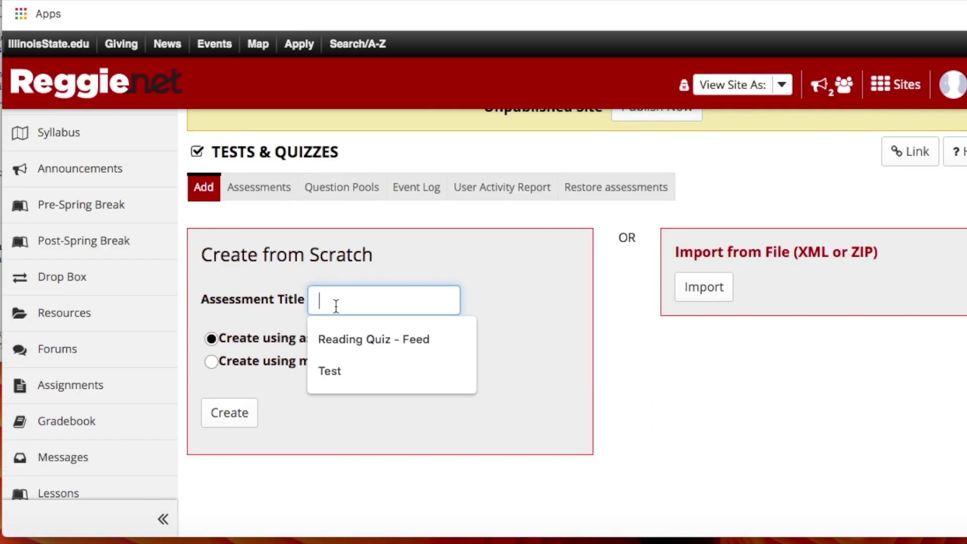
pyautogui.write('Final Exam')
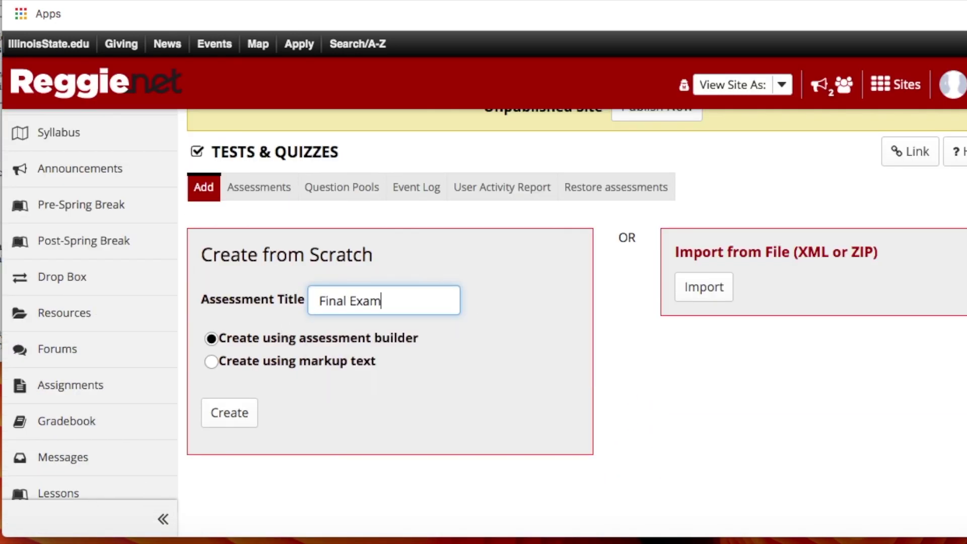
pyautogui.click(237, 421)
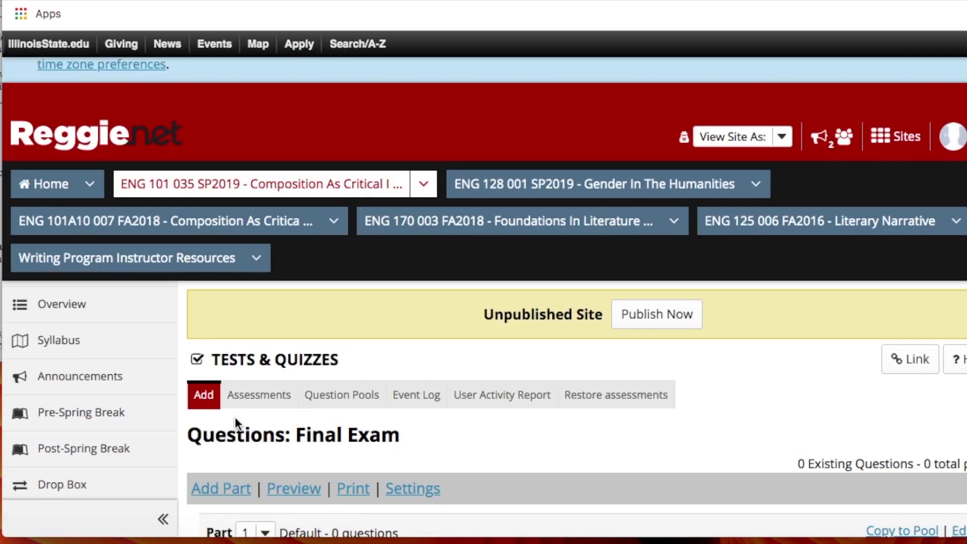
# Add a Multiple Choice question as Question 1 from the question type list
pyautogui.scroll(-4, 235, 416)
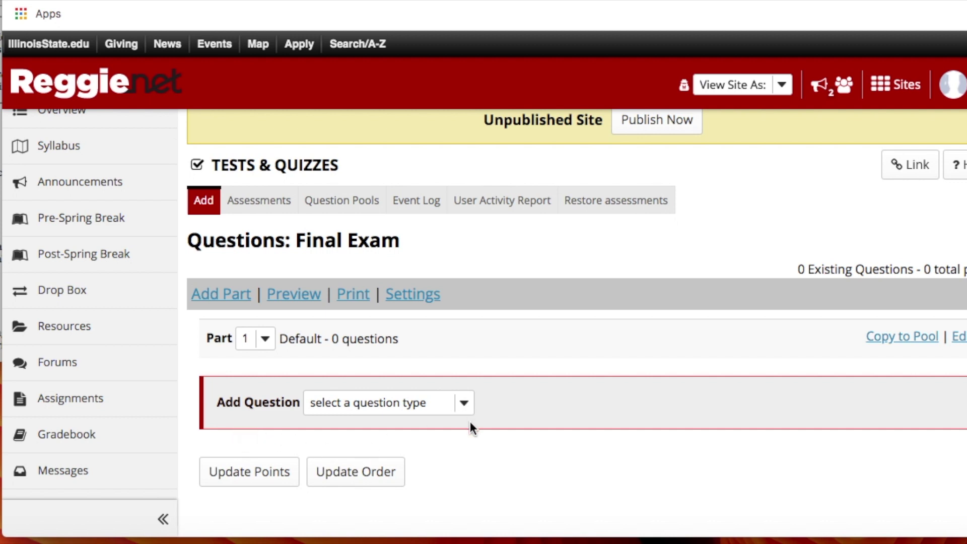
pyautogui.scroll(-2, 469, 424)
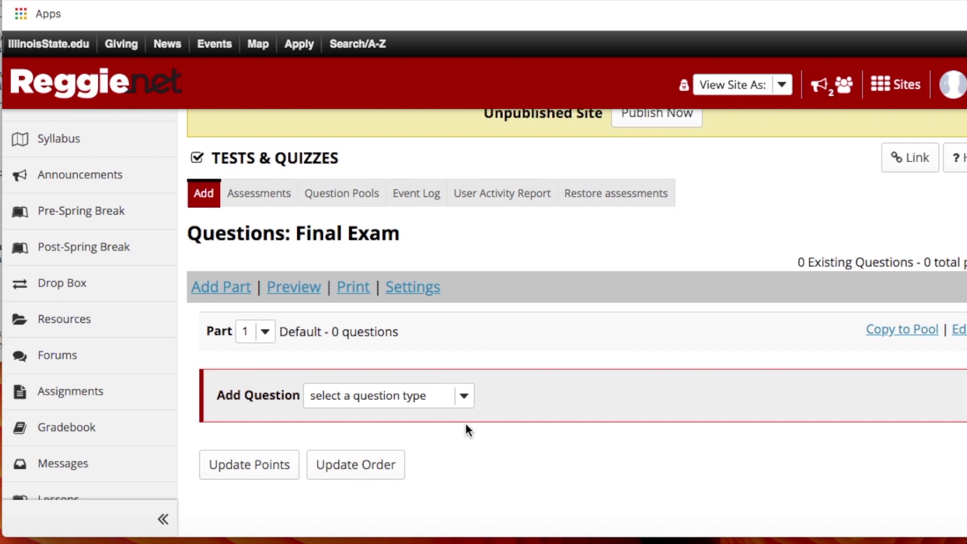
pyautogui.scroll(-1, 470, 416)
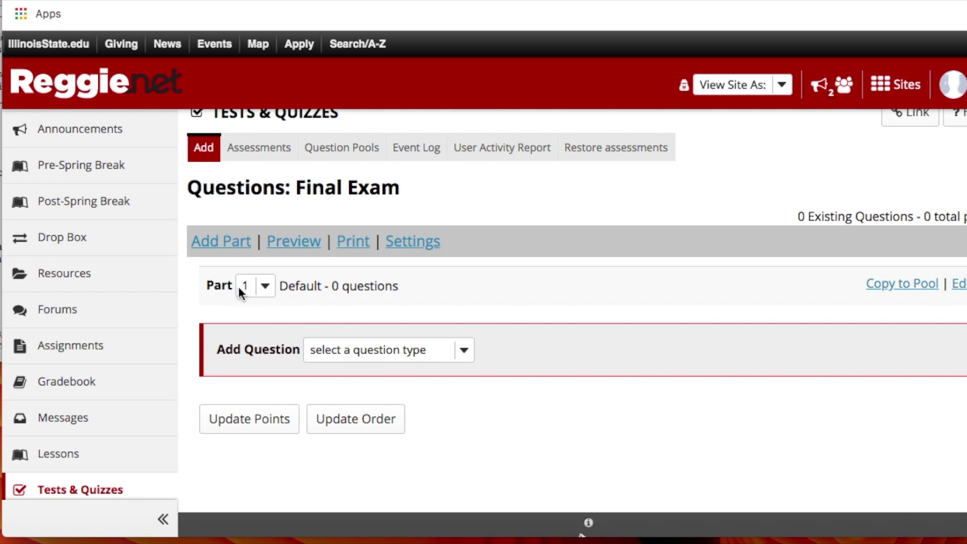
pyautogui.scroll(-2, 305, 332)
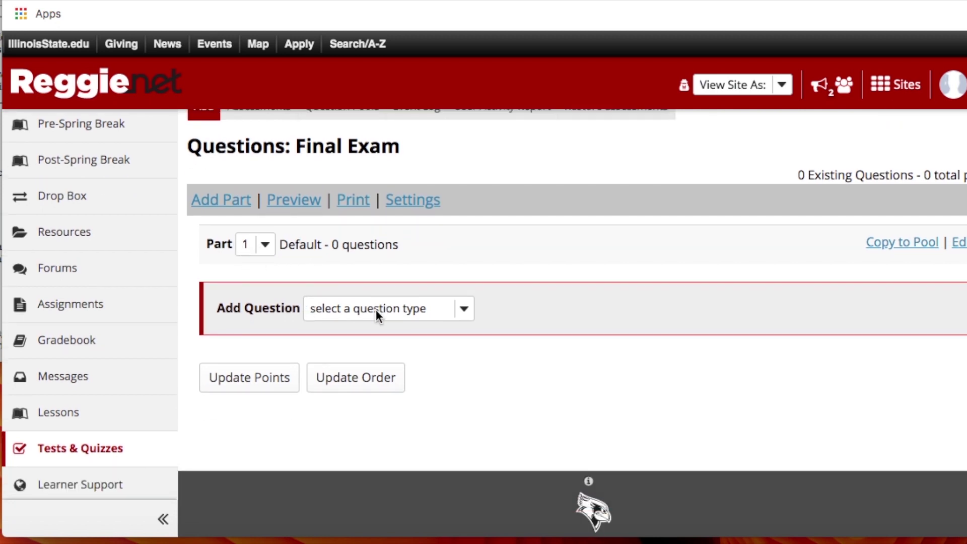
pyautogui.click(463, 312)
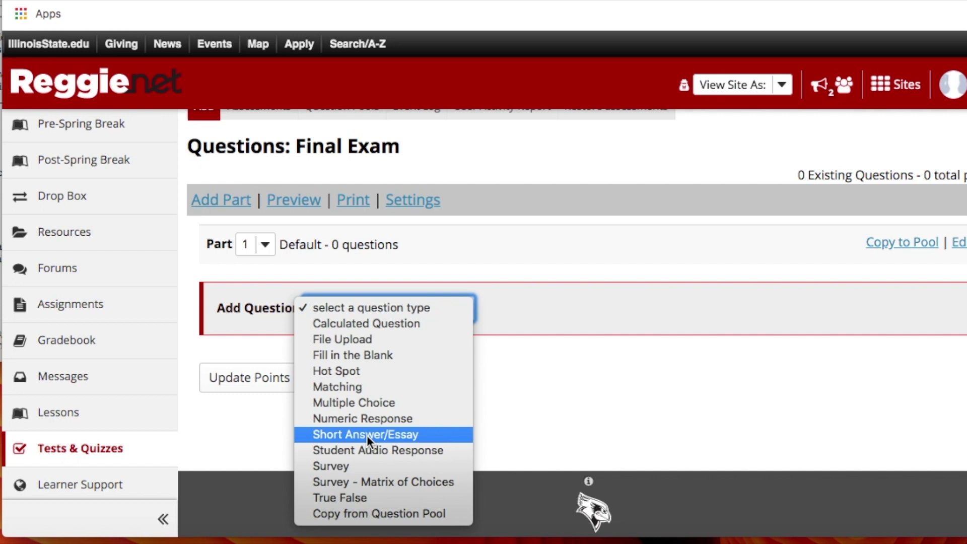
pyautogui.click(355, 406)
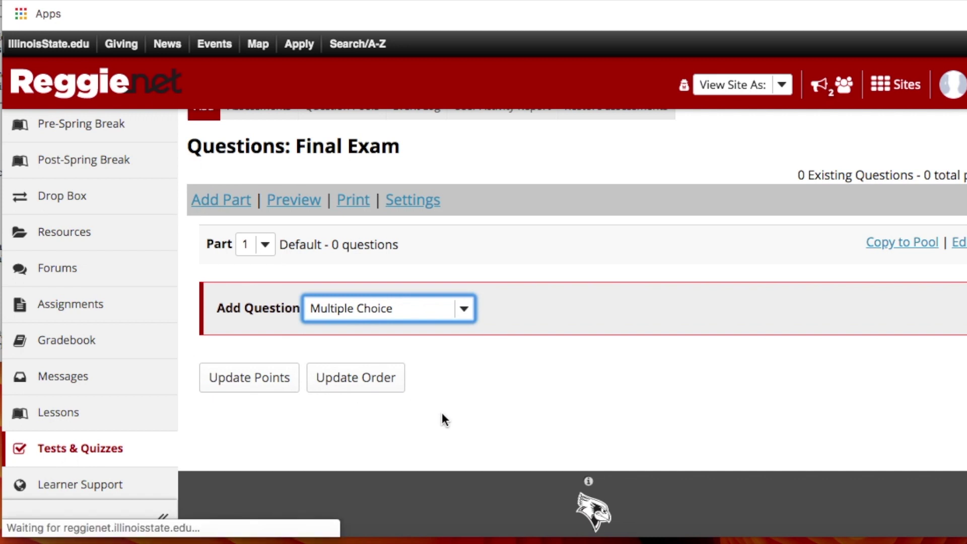
pyautogui.scroll(-5, 448, 415)
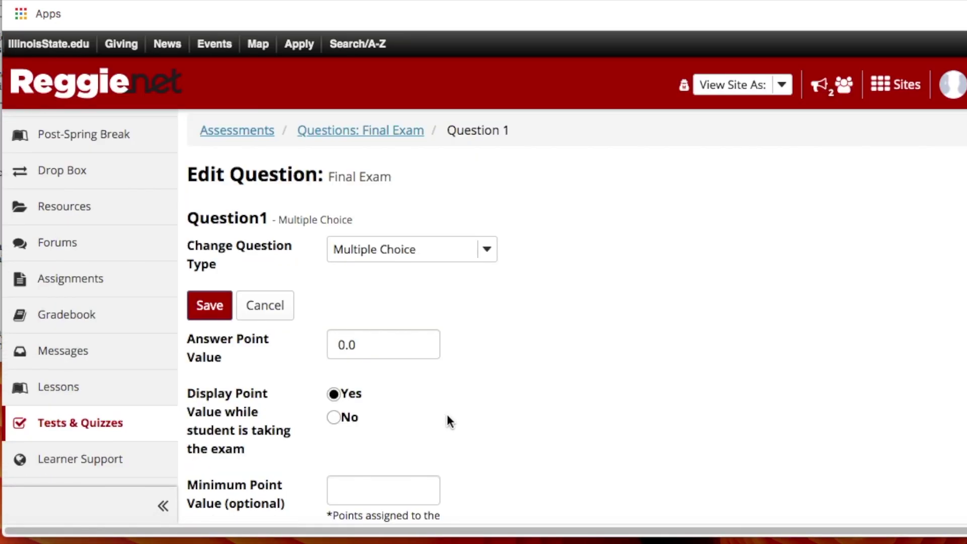
# Set Question 1's answer point value to 3.0
pyautogui.scroll(-2, 506, 353)
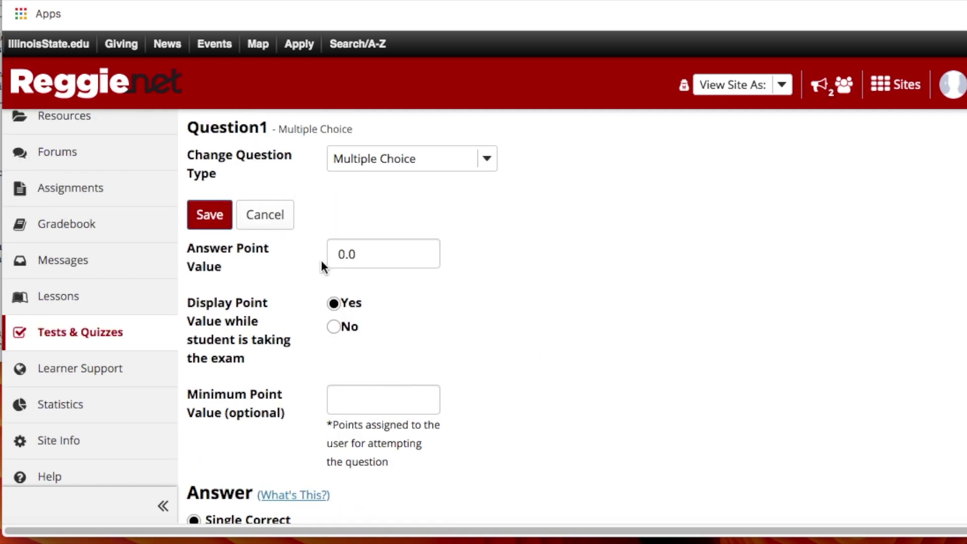
pyautogui.click(340, 255)
pyautogui.write('10')
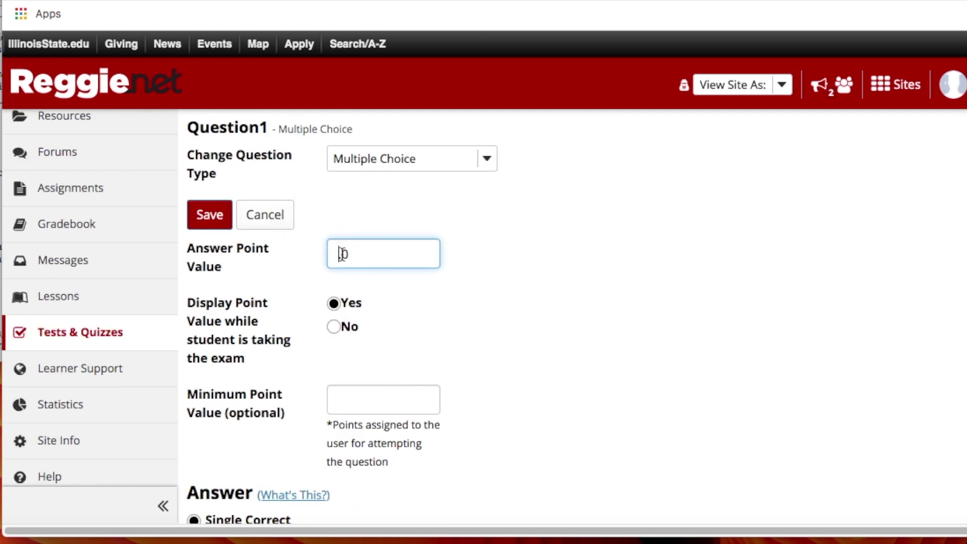
pyautogui.write('3')
# Place the cursor in Question Text and bring the Word exam document forward
pyautogui.scroll(-2, 505, 306)
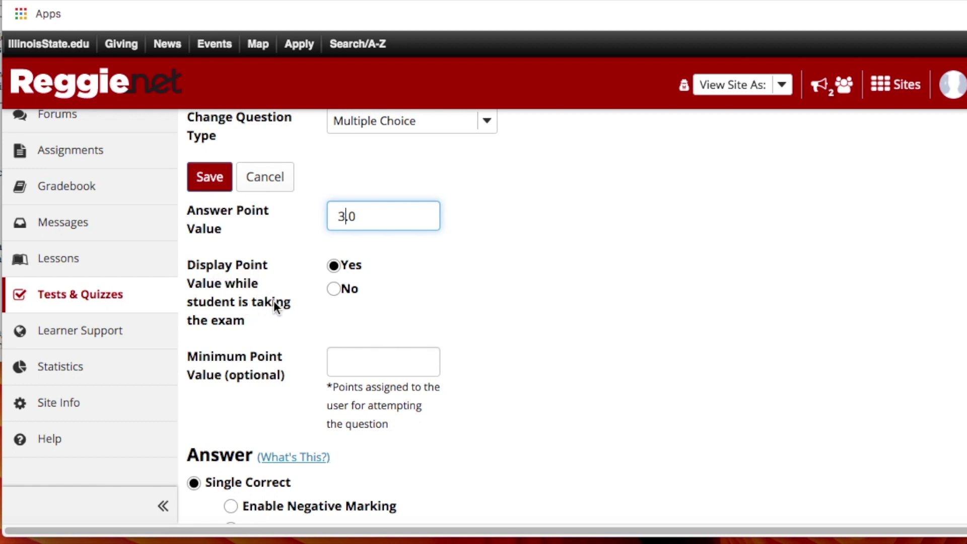
pyautogui.scroll(-5, 579, 353)
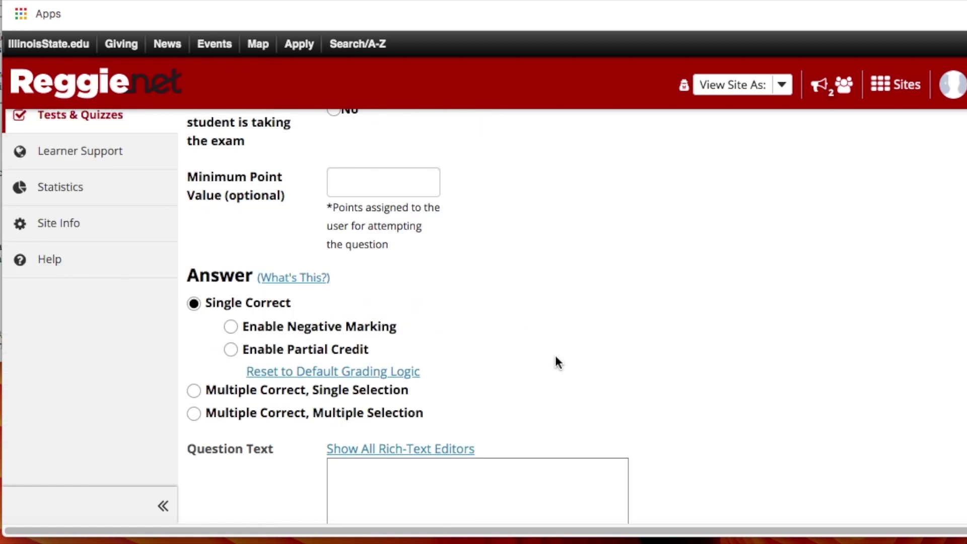
pyautogui.scroll(-1, 554, 354)
pyautogui.scroll(-1, 491, 361)
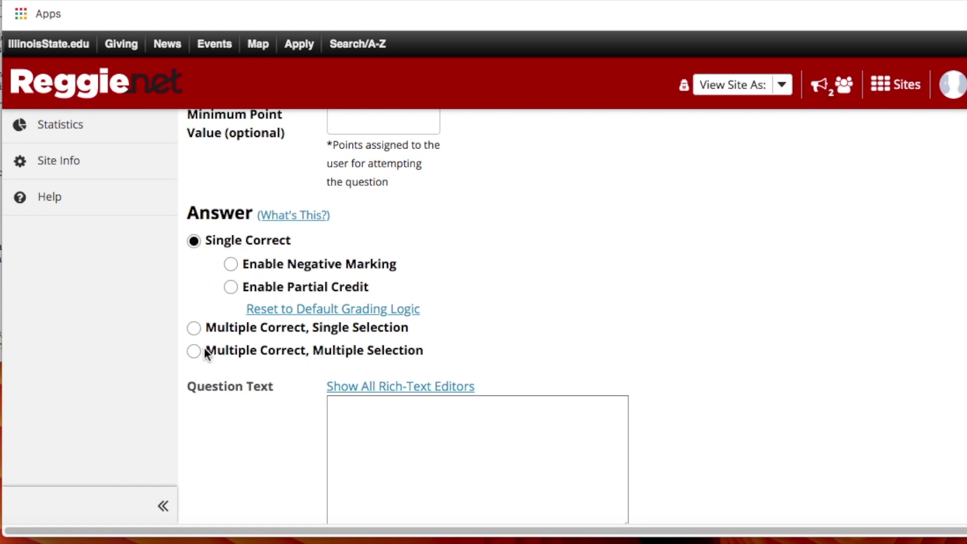
pyautogui.scroll(-1, 204, 347)
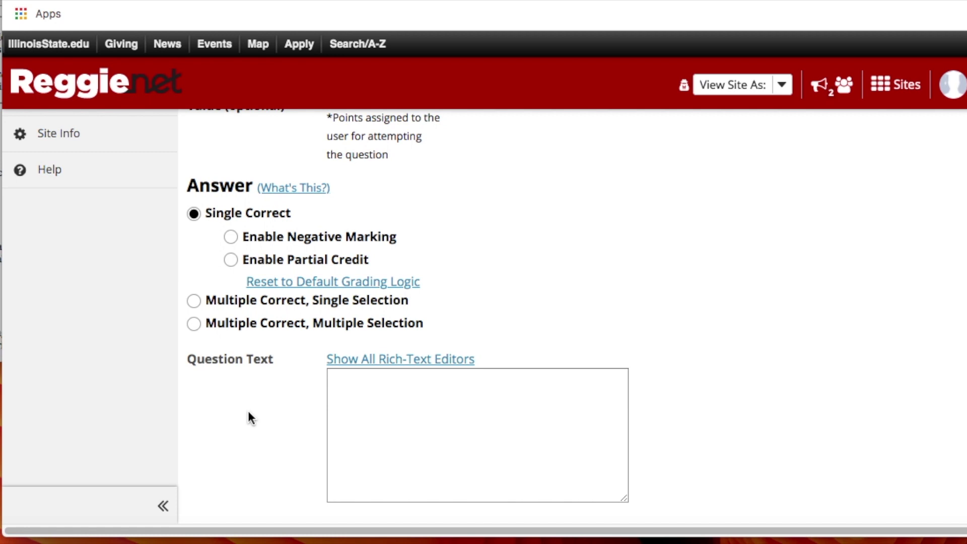
pyautogui.click(335, 398)
pyautogui.scroll(-5, 335, 397)
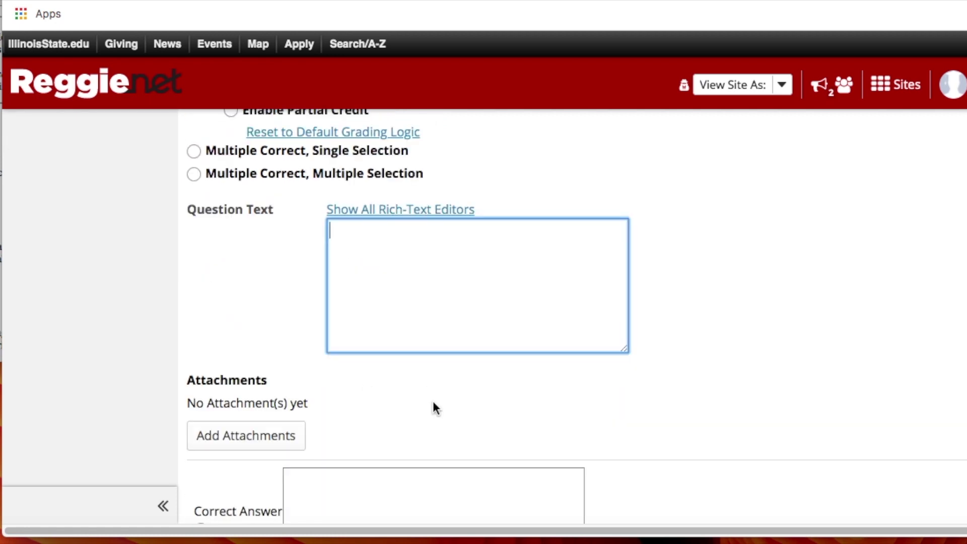
pyautogui.click(2, 181)
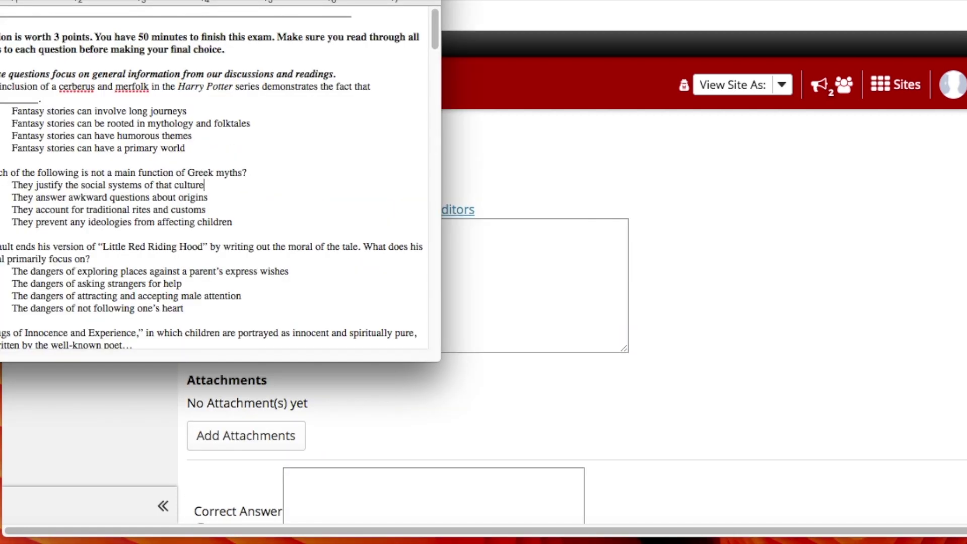
# Paste the Harry Potter cerberus and merfolk question from the exam into Question Text
pyautogui.moveTo(5, 87); pyautogui.dragTo(265, 97)
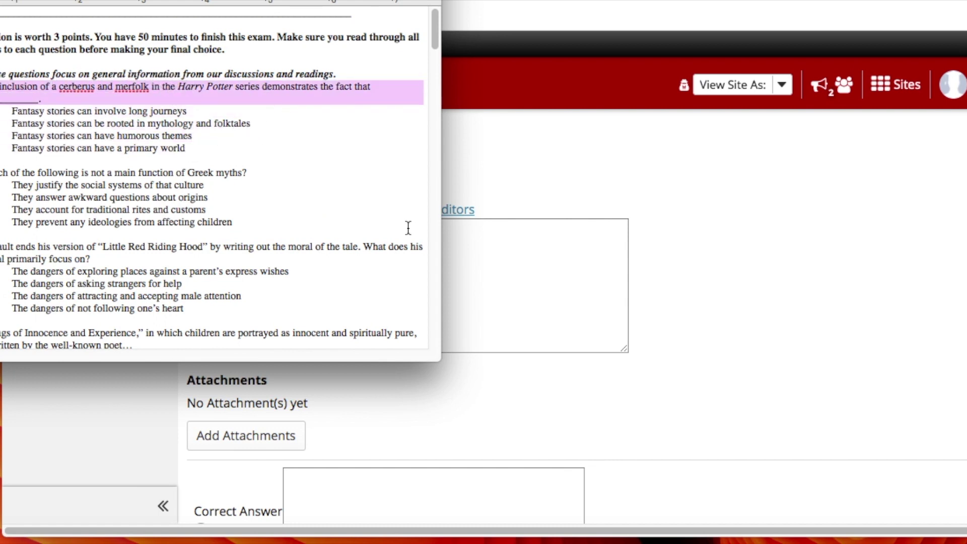
pyautogui.click(498, 285)
pyautogui.write('The inclusion of a cerberus and merfolk in the Harry Potter series demonstrates the fact that __________.')
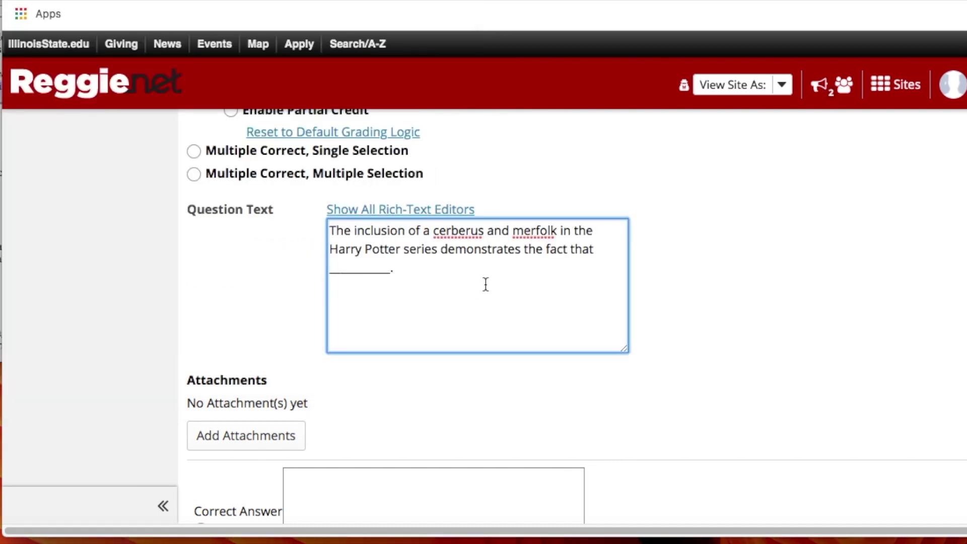
pyautogui.scroll(-3, 198, 302)
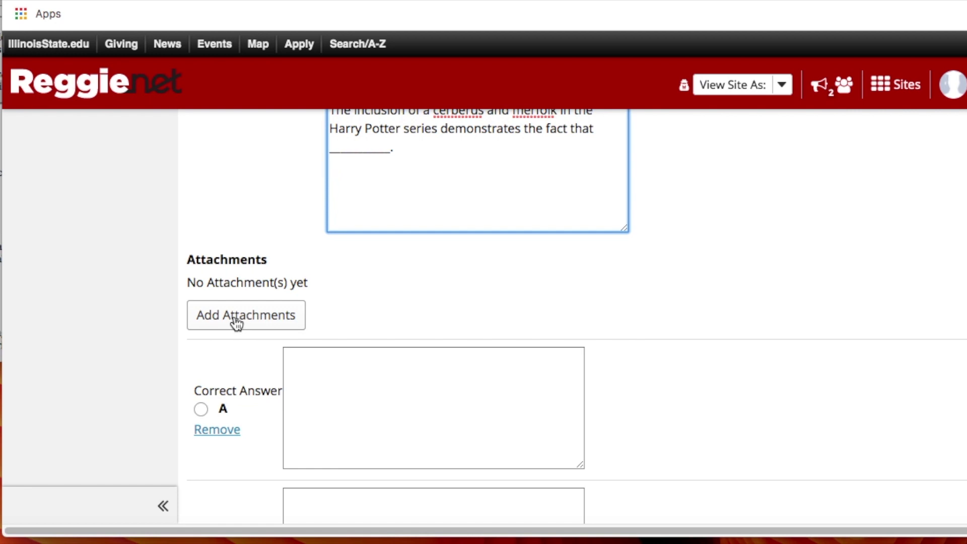
# Fill answers A and B with the long journeys and mythology and folktales choices
pyautogui.scroll(-3, 190, 317)
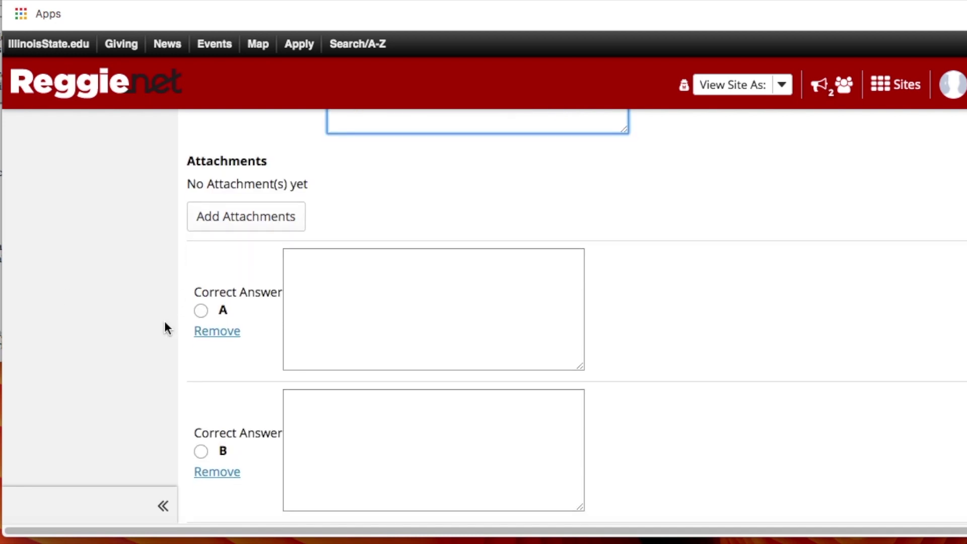
pyautogui.scroll(-3, 142, 317)
pyautogui.press('super+Tab')
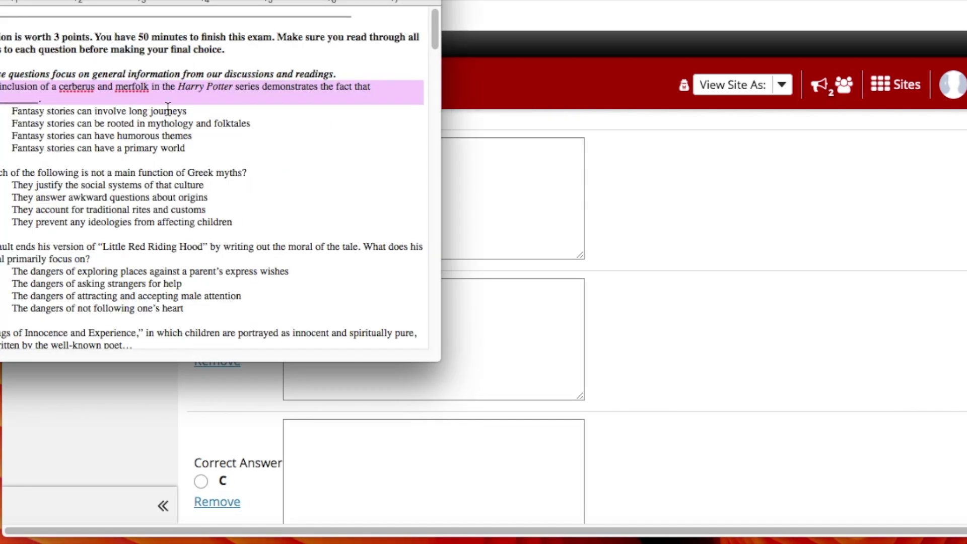
pyautogui.tripleClick(168, 111)
pyautogui.press('super+c')
pyautogui.press('super+Tab')
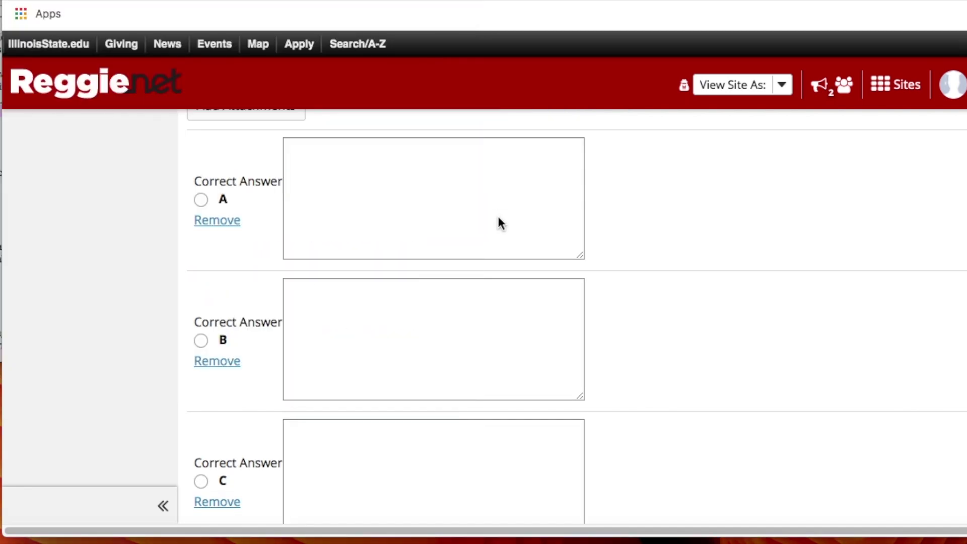
pyautogui.click(454, 201)
pyautogui.press('super+v')
pyautogui.press('super+Tab')
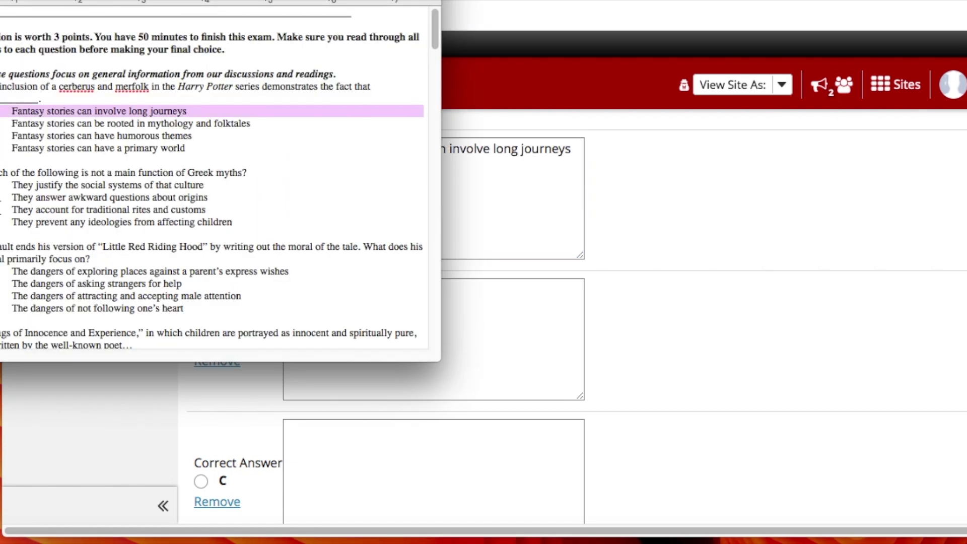
pyautogui.doubleClick(50, 124)
pyautogui.tripleClick(50, 125)
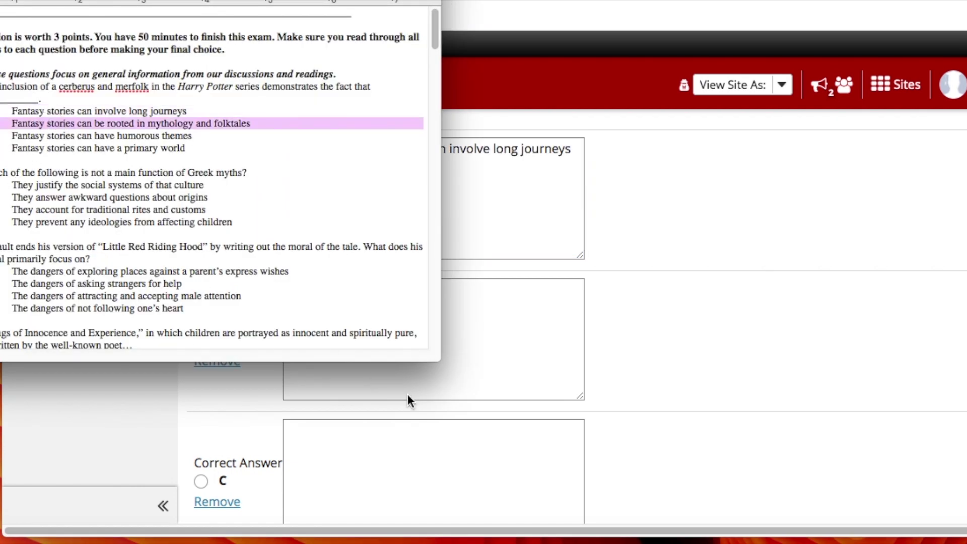
pyautogui.press('super+Tab')
pyautogui.click(358, 326)
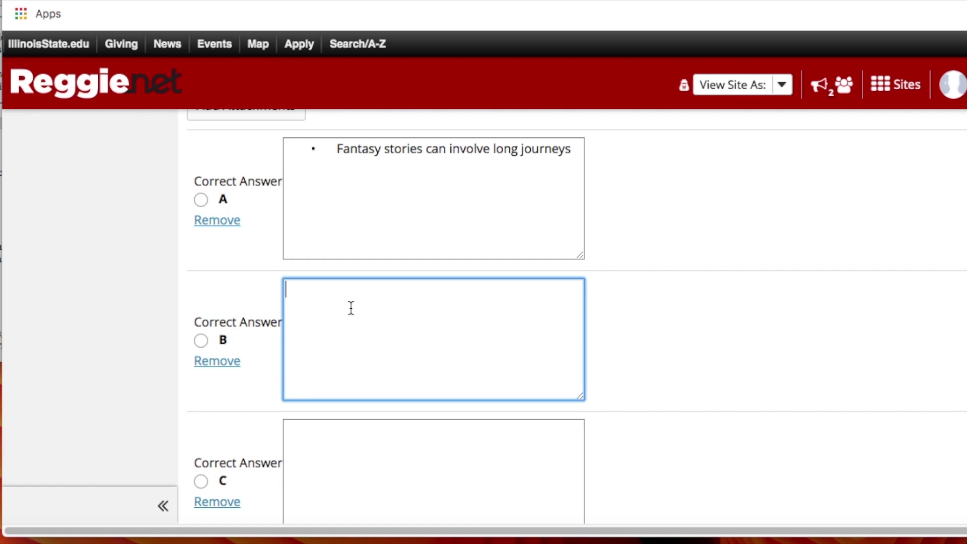
pyautogui.write('Fantasy stories can be rooted in mythology and folktales')
# Fill answers C and D with the humorous themes and primary world choices
pyautogui.press('super+Tab')
pyautogui.tripleClick(83, 136)
pyautogui.press('super+c')
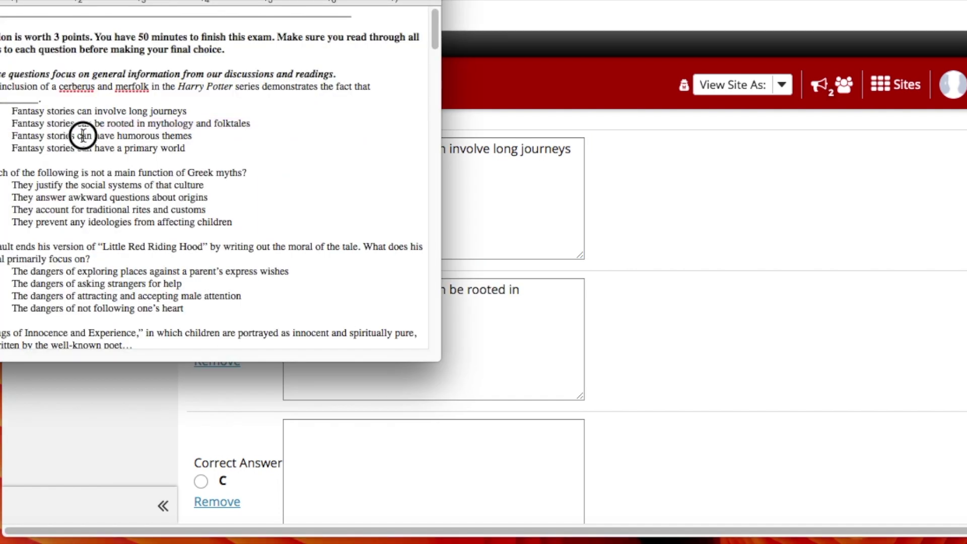
pyautogui.press('super+Tab')
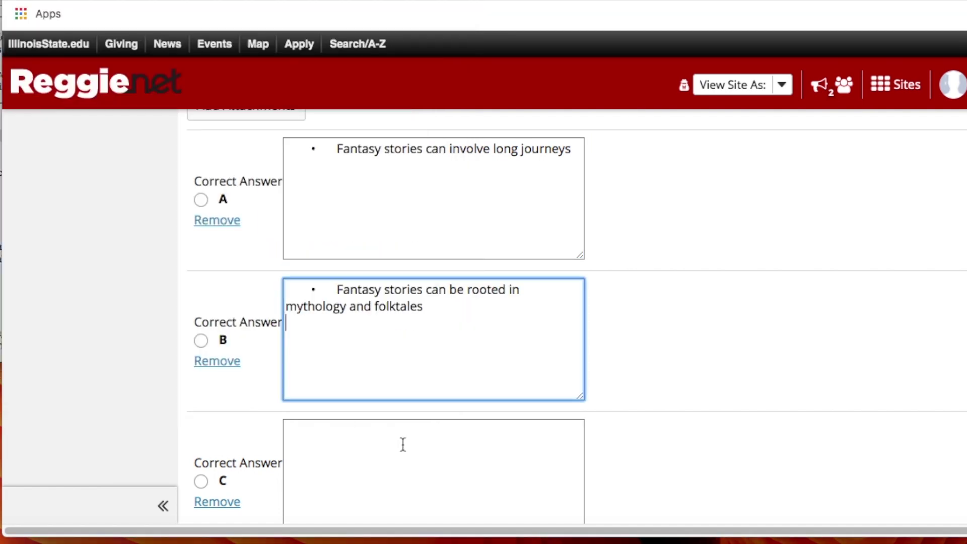
pyautogui.click(401, 443)
pyautogui.press('super+v')
pyautogui.scroll(-5, 403, 444)
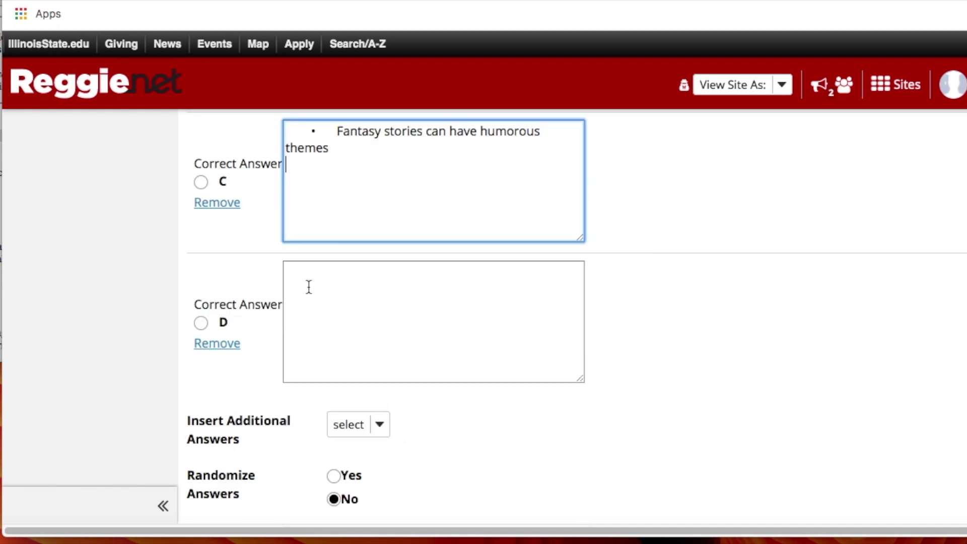
pyautogui.press('super+Tab')
pyautogui.tripleClick(52, 151)
pyautogui.press('super+c')
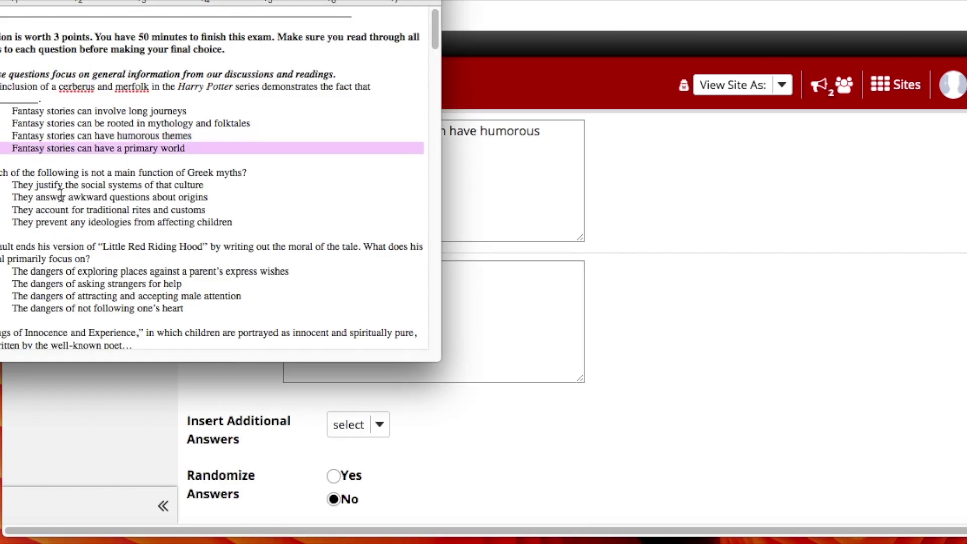
pyautogui.press('super+Tab')
pyautogui.click(419, 328)
pyautogui.press('super+v')
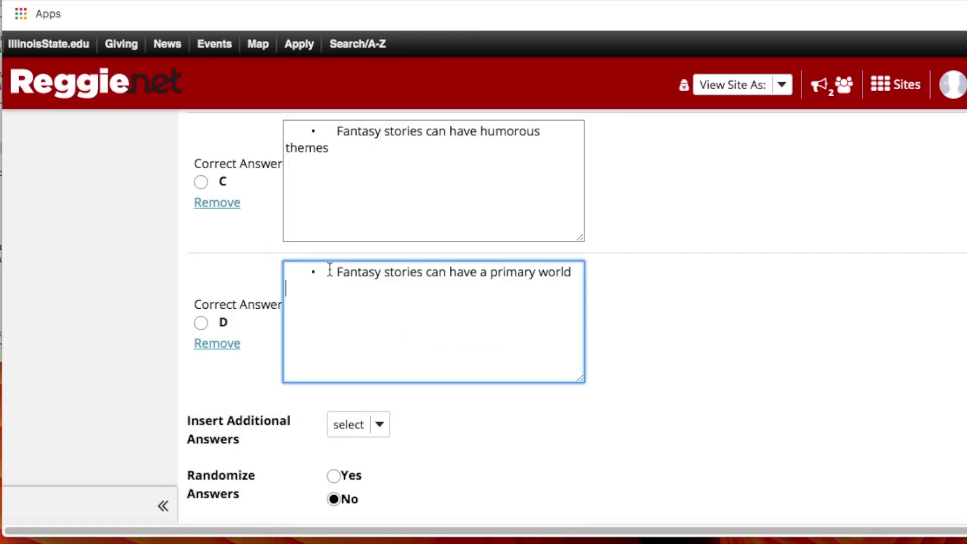
pyautogui.click(337, 272)
pyautogui.press('BackSpace')
pyautogui.press('BackSpace')
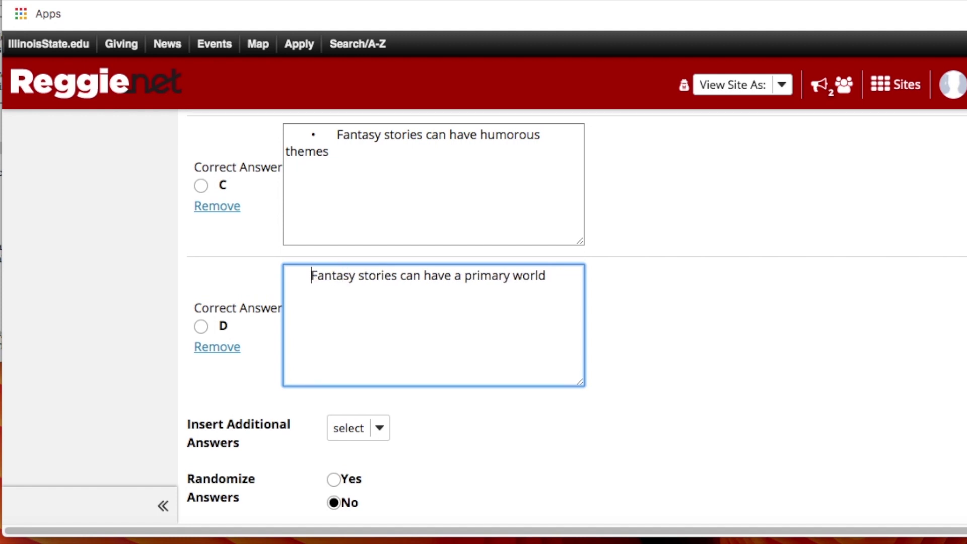
pyautogui.scroll(10, 328, 350)
pyautogui.scroll(-8, 329, 383)
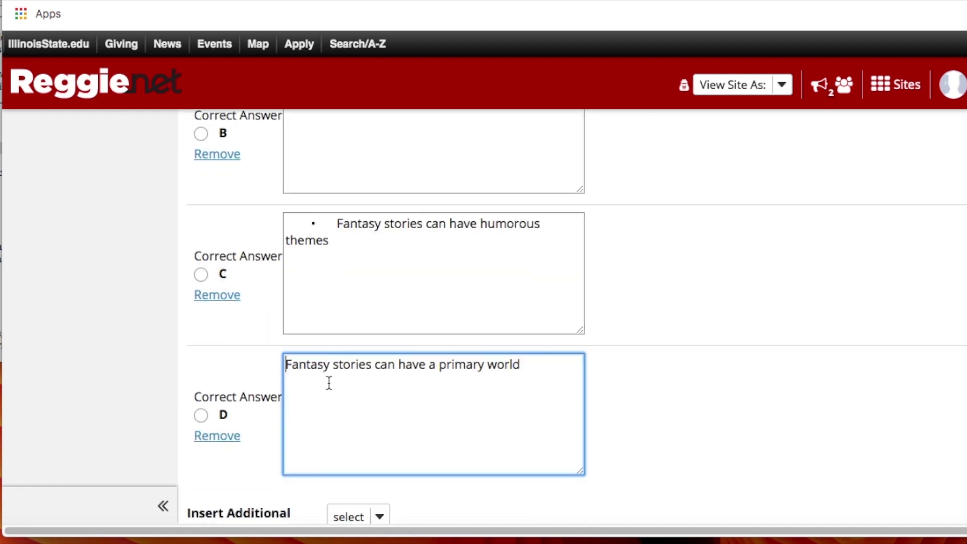
pyautogui.click(337, 224)
pyautogui.press('BackSpace')
pyautogui.press('BackSpace')
pyautogui.scroll(5, 328, 240)
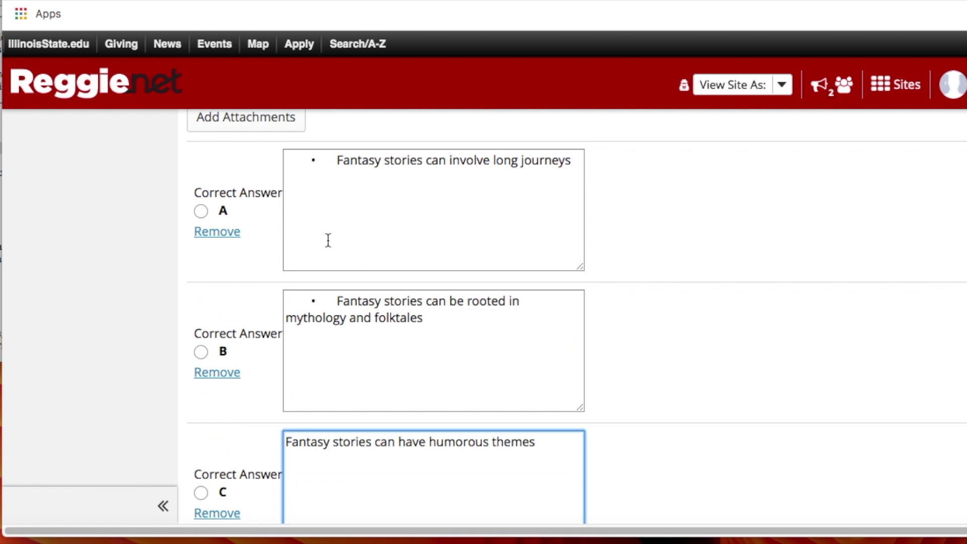
pyautogui.click(337, 301)
pyautogui.press('BackSpace')
pyautogui.press('BackSpace')
pyautogui.press('BackSpace')
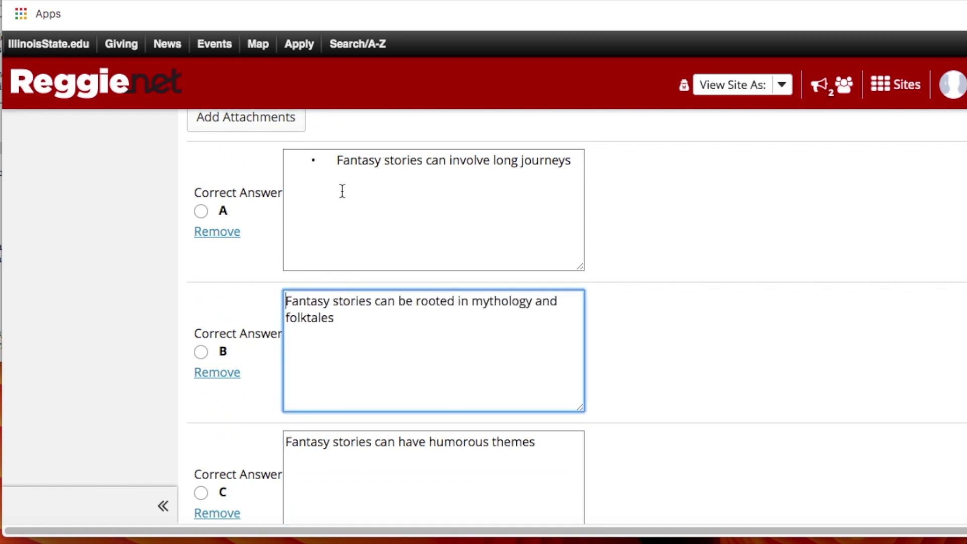
pyautogui.click(339, 168)
pyautogui.press('BackSpace')
pyautogui.press('BackSpace')
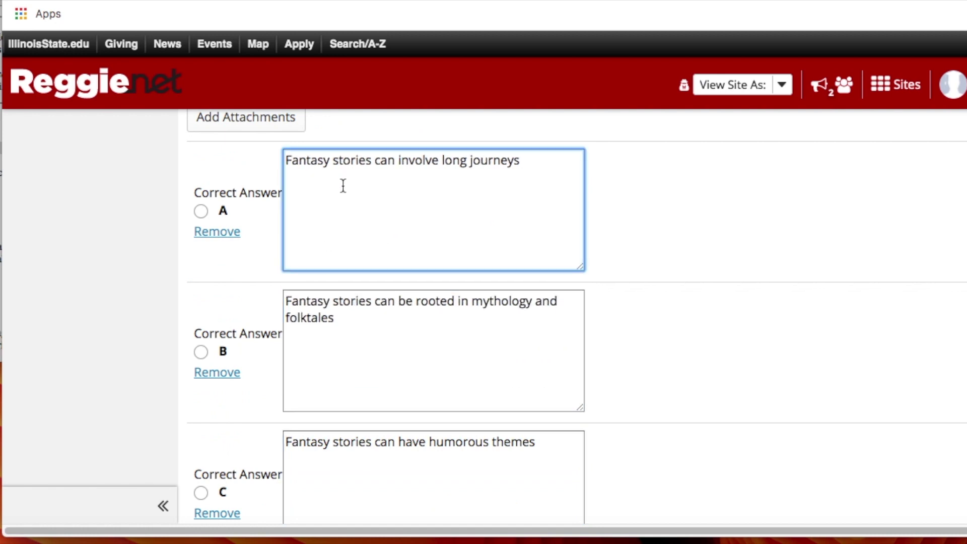
pyautogui.scroll(3, 335, 209)
pyautogui.scroll(3, 337, 213)
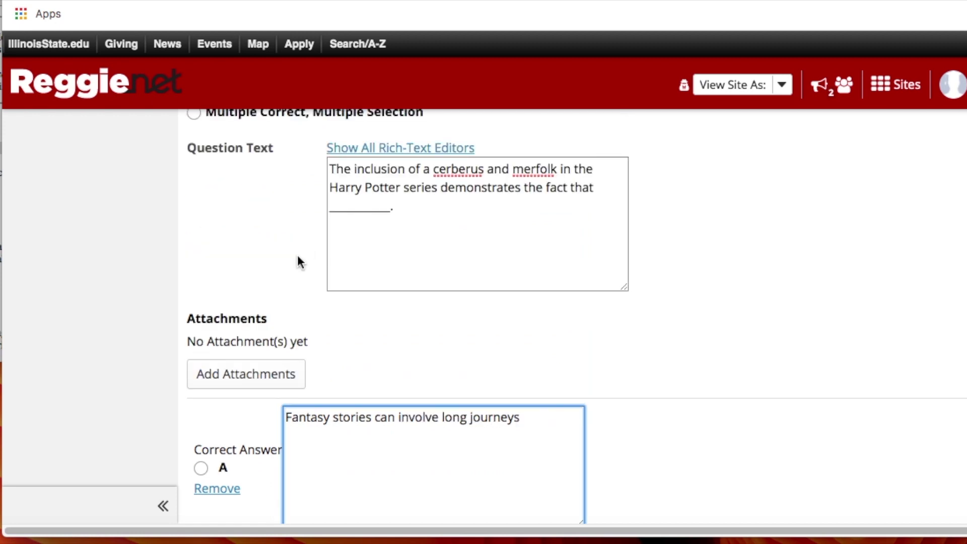
pyautogui.scroll(-2, 300, 255)
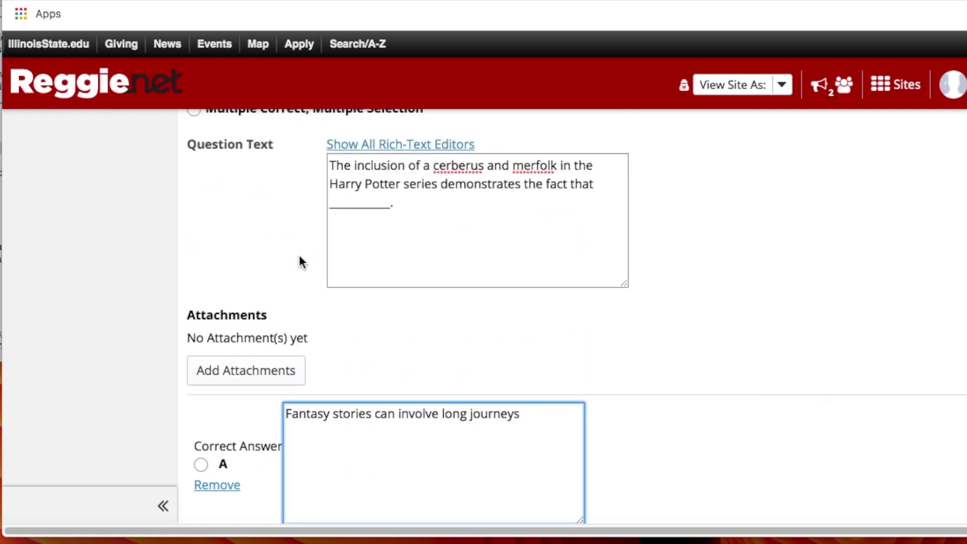
pyautogui.scroll(-2, 703, 390)
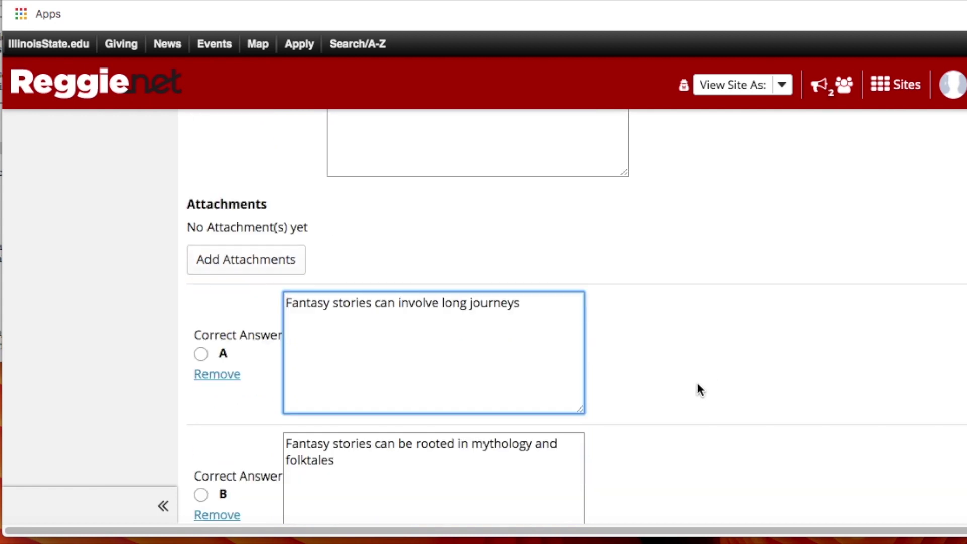
pyautogui.scroll(-3, 697, 383)
pyautogui.scroll(-1, 696, 382)
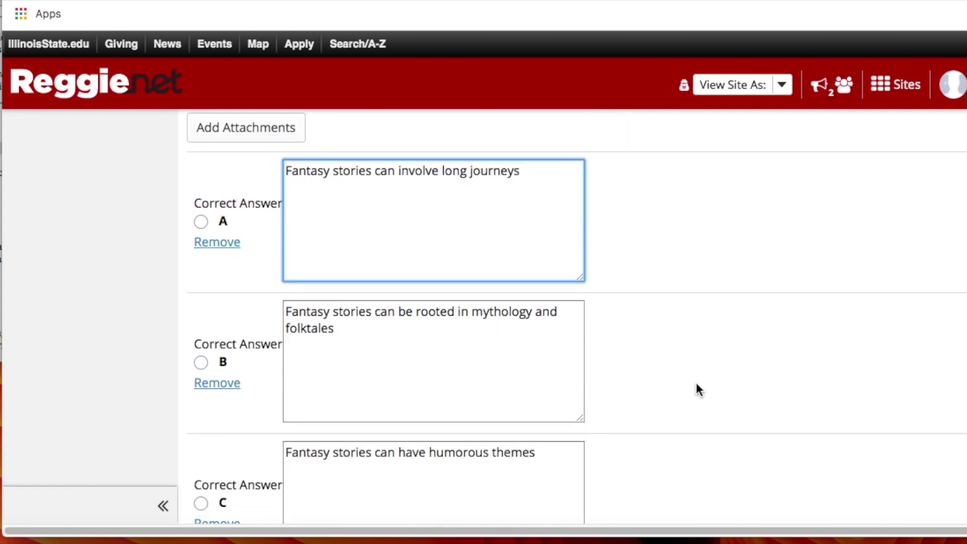
pyautogui.scroll(-1, 690, 391)
pyautogui.scroll(-4, 684, 398)
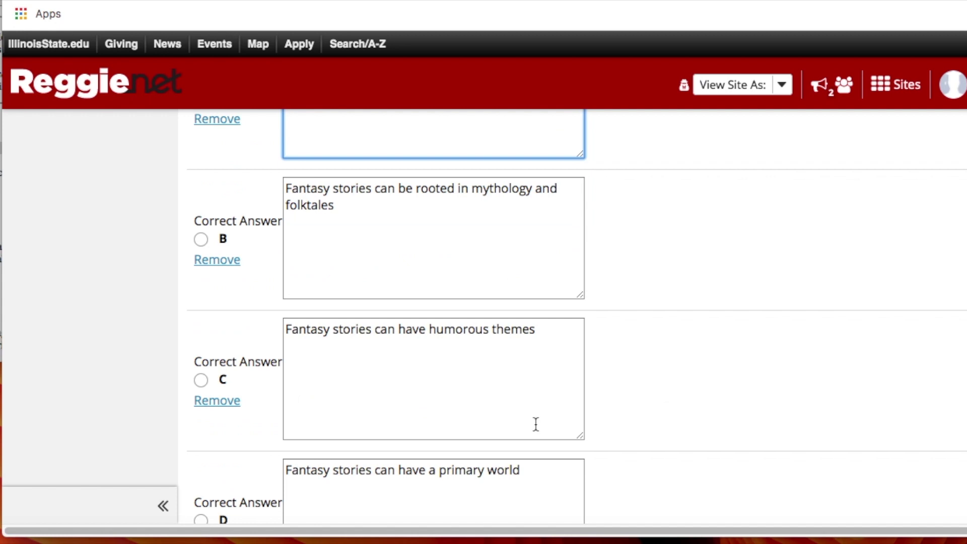
pyautogui.scroll(-1, 644, 401)
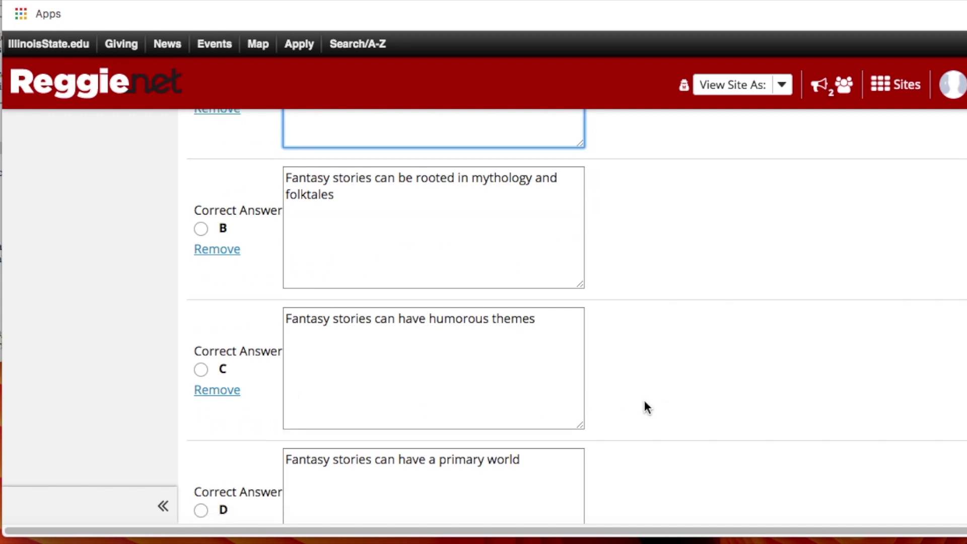
pyautogui.scroll(1, 645, 397)
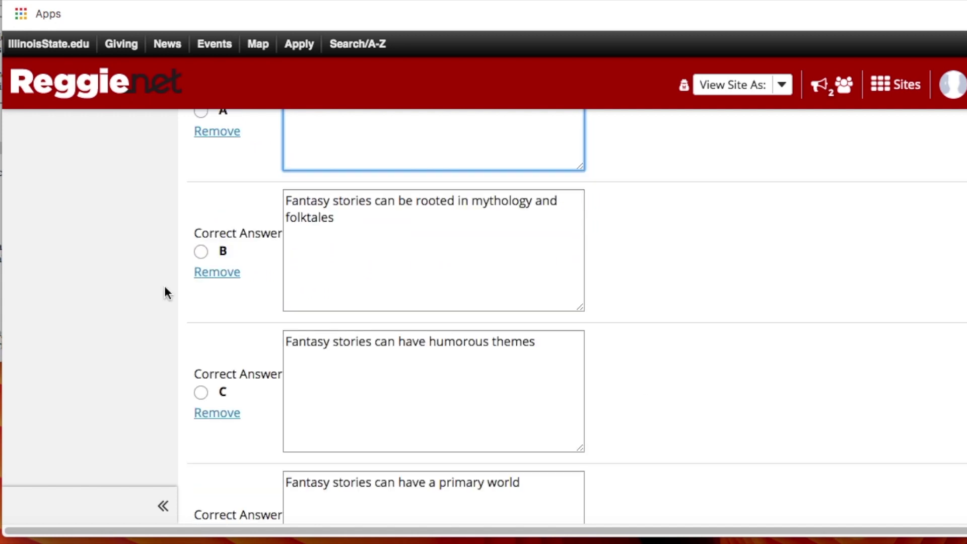
# Mark answer B as correct and save Question 1 to the Final Exam
pyautogui.click(201, 251)
pyautogui.scroll(-2, 161, 266)
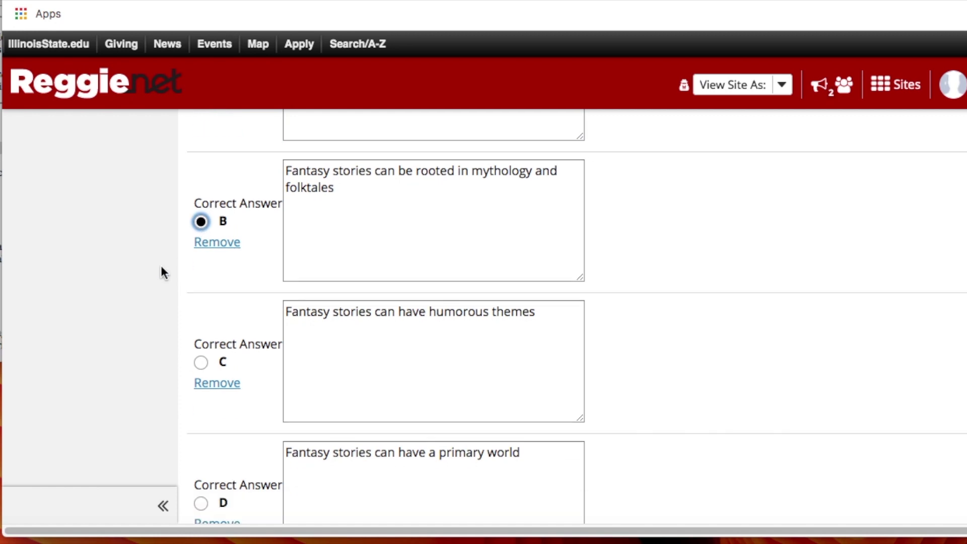
pyautogui.scroll(-8, 161, 266)
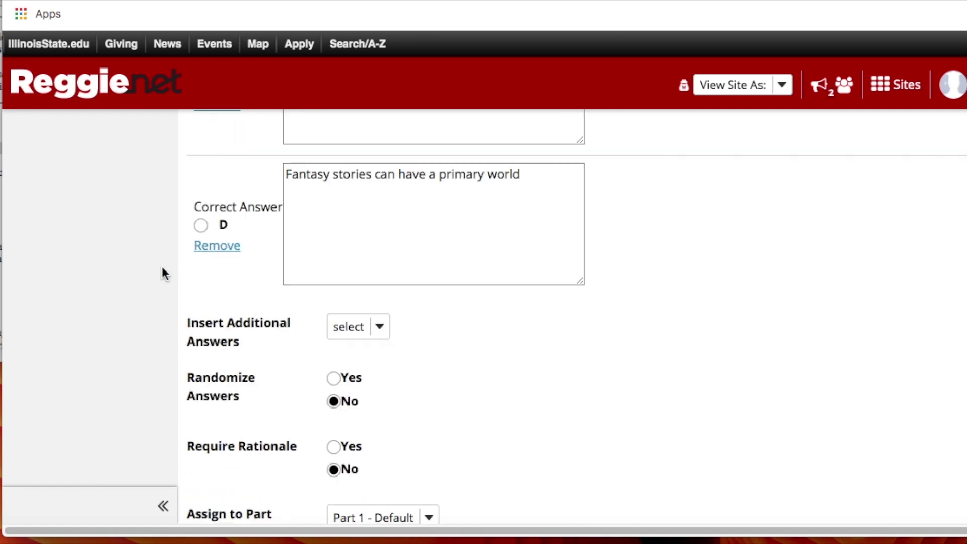
pyautogui.scroll(-1, 161, 273)
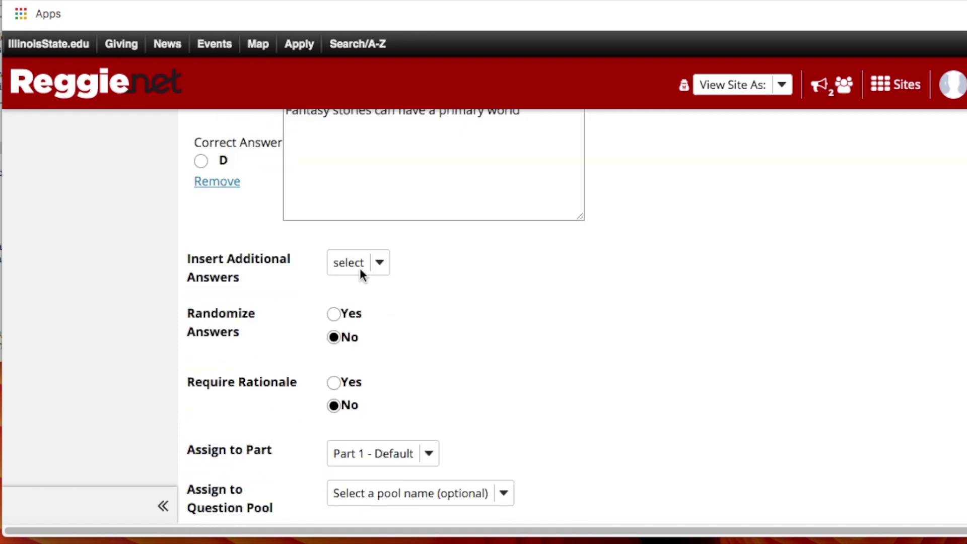
pyautogui.scroll(-1, 285, 283)
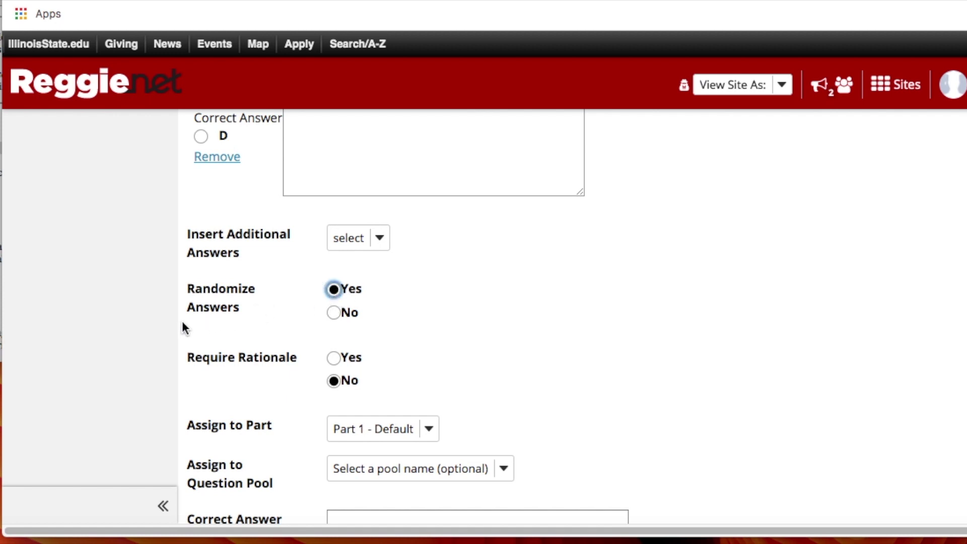
pyautogui.scroll(-2, 183, 324)
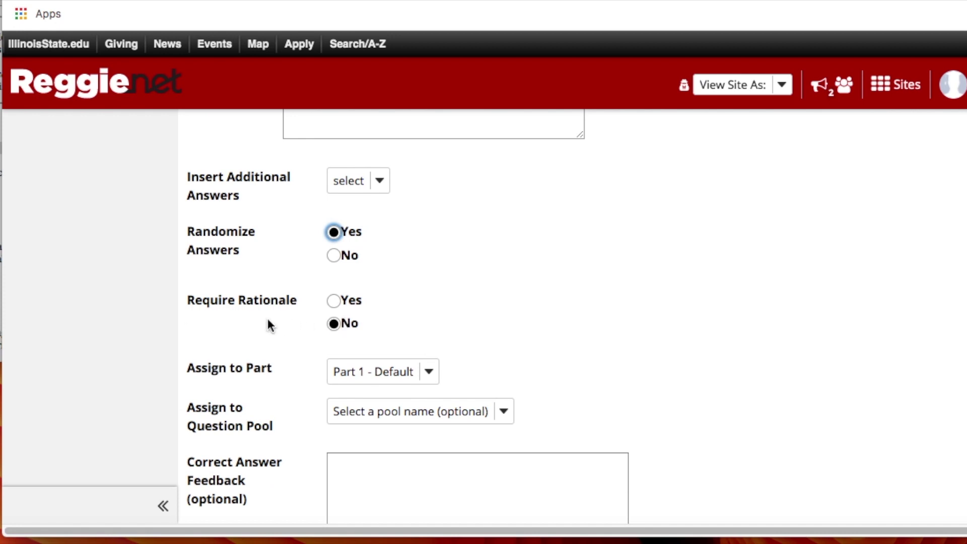
pyautogui.scroll(-3, 269, 314)
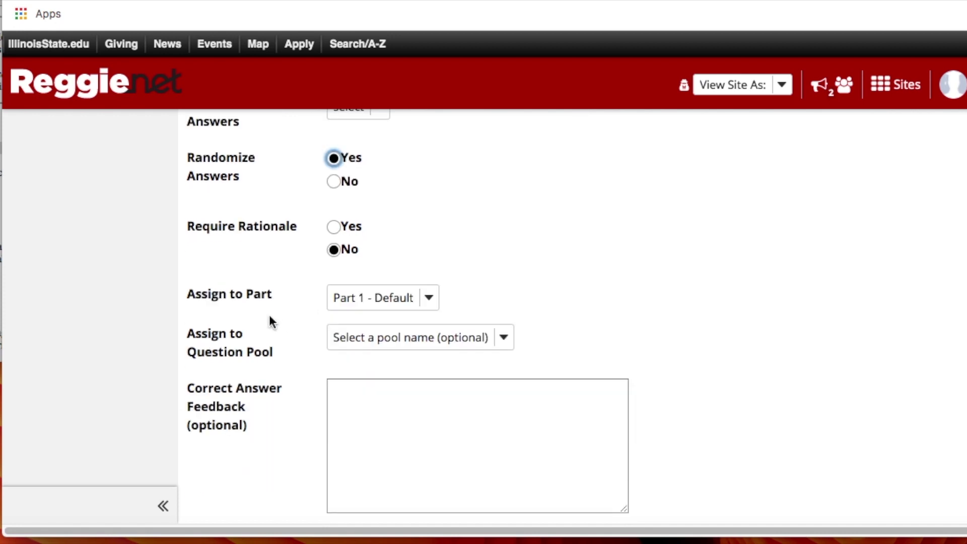
pyautogui.scroll(-2, 302, 322)
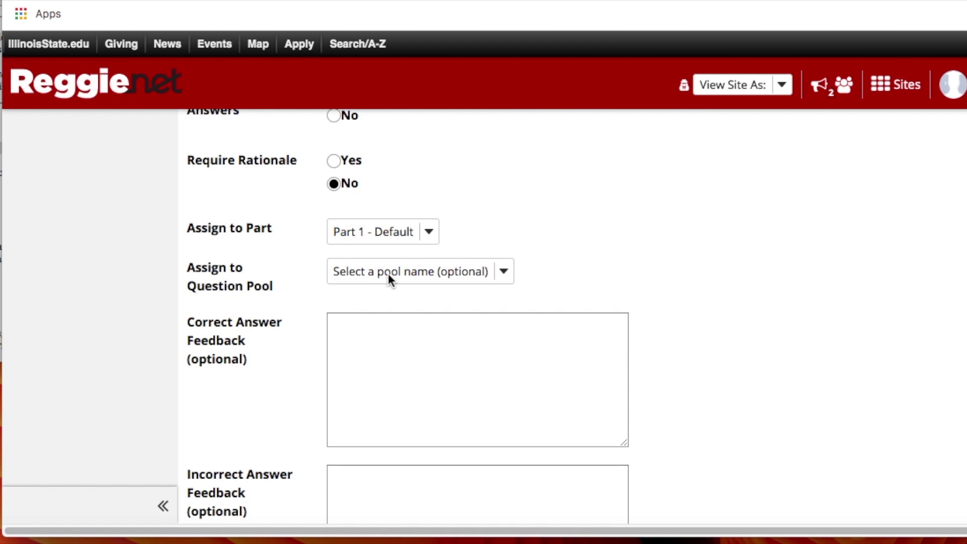
pyautogui.scroll(-5, 387, 273)
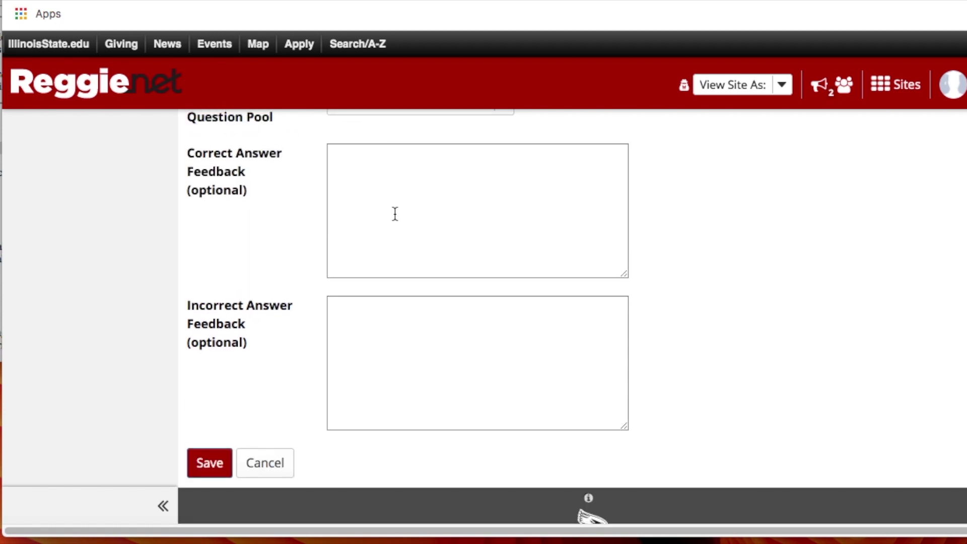
pyautogui.click(392, 212)
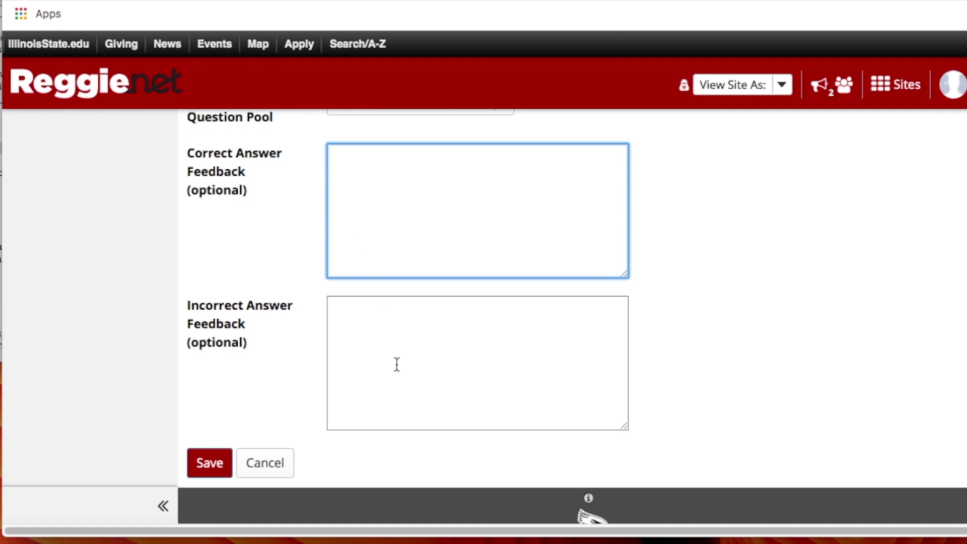
pyautogui.click(207, 462)
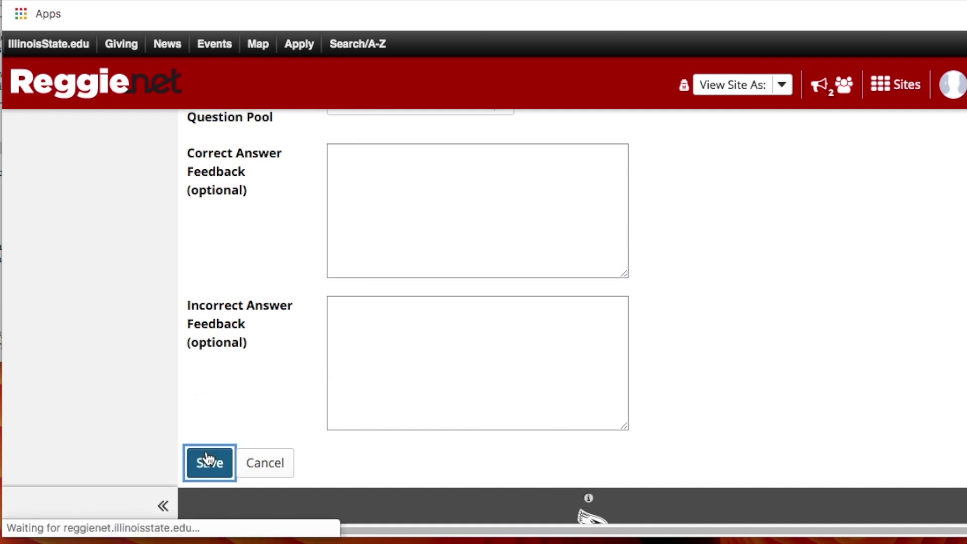
pyautogui.scroll(-7, 206, 431)
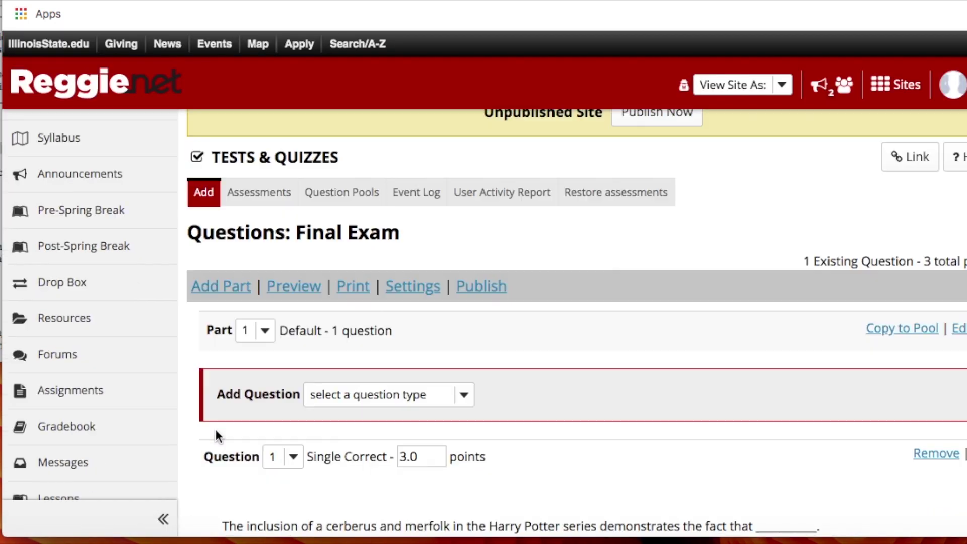
pyautogui.scroll(-3, 225, 432)
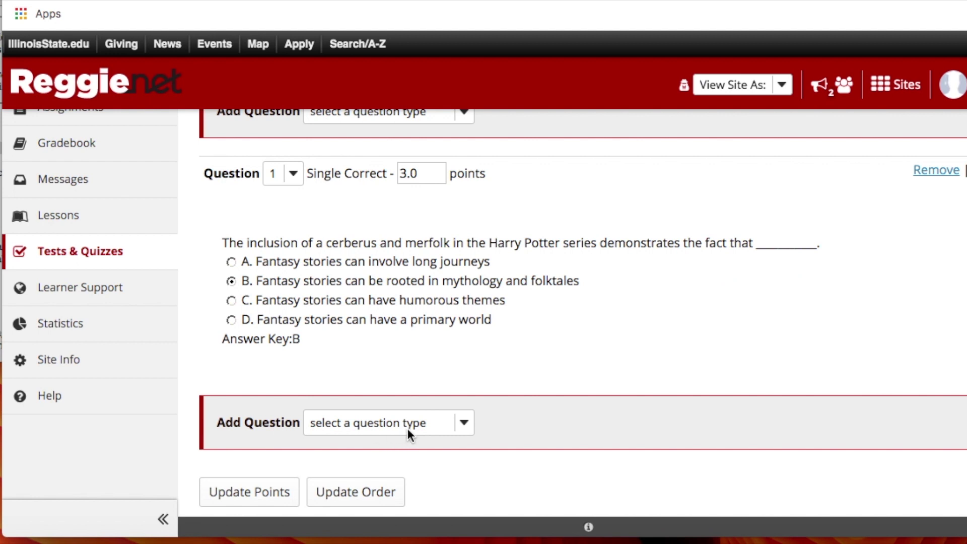
pyautogui.click(459, 426)
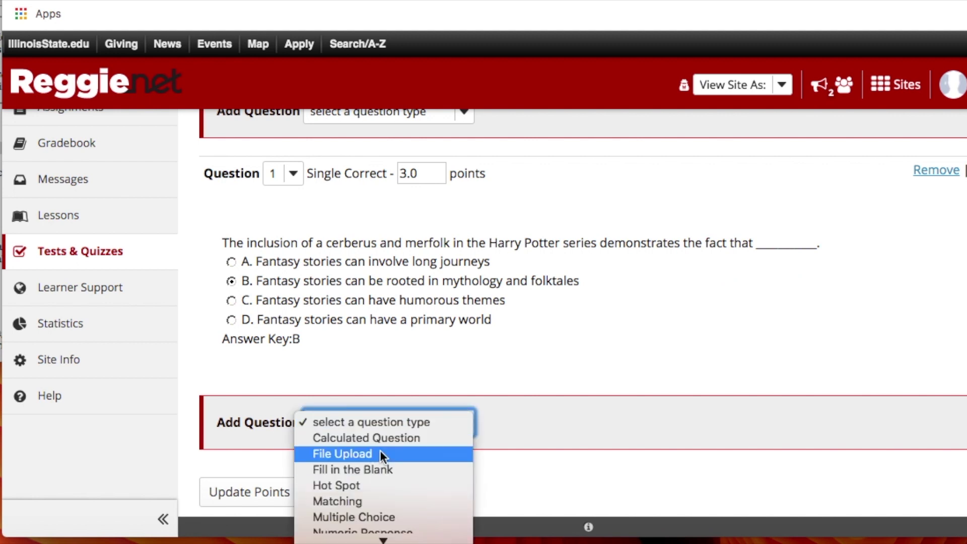
pyautogui.click(548, 421)
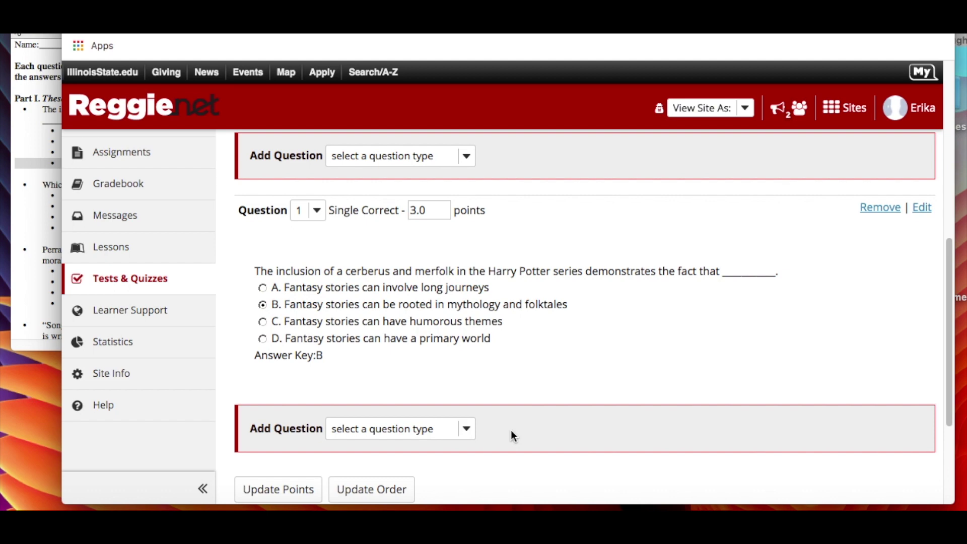
pyautogui.scroll(3, 511, 436)
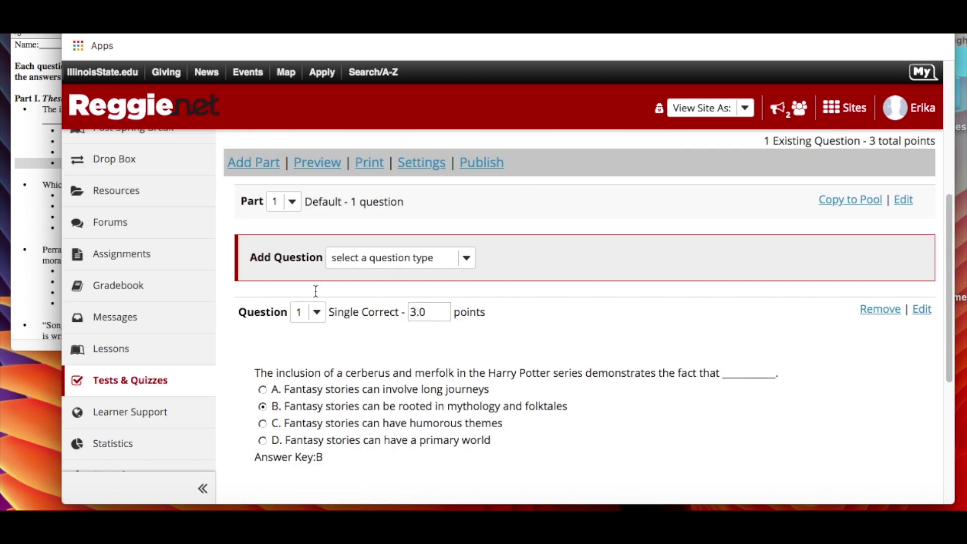
pyautogui.click(245, 163)
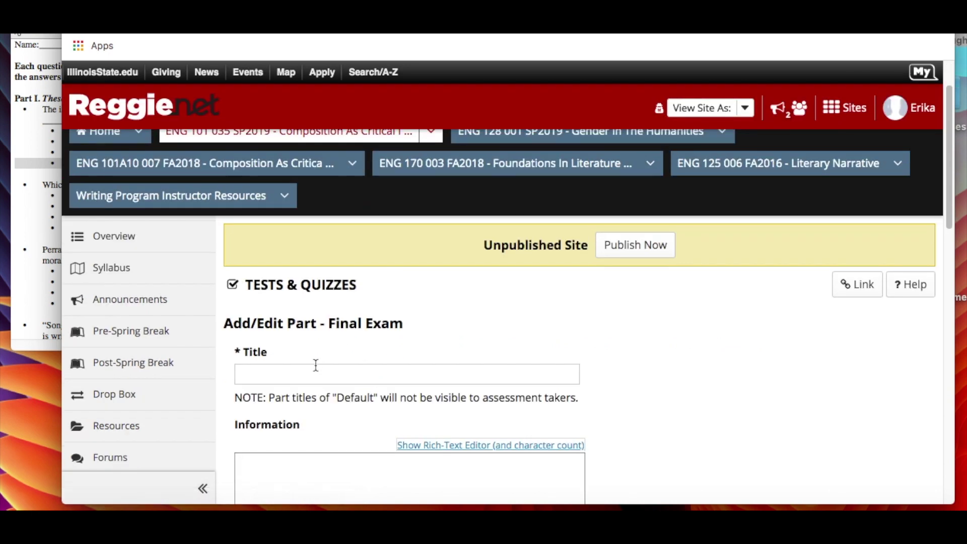
pyautogui.click(316, 370)
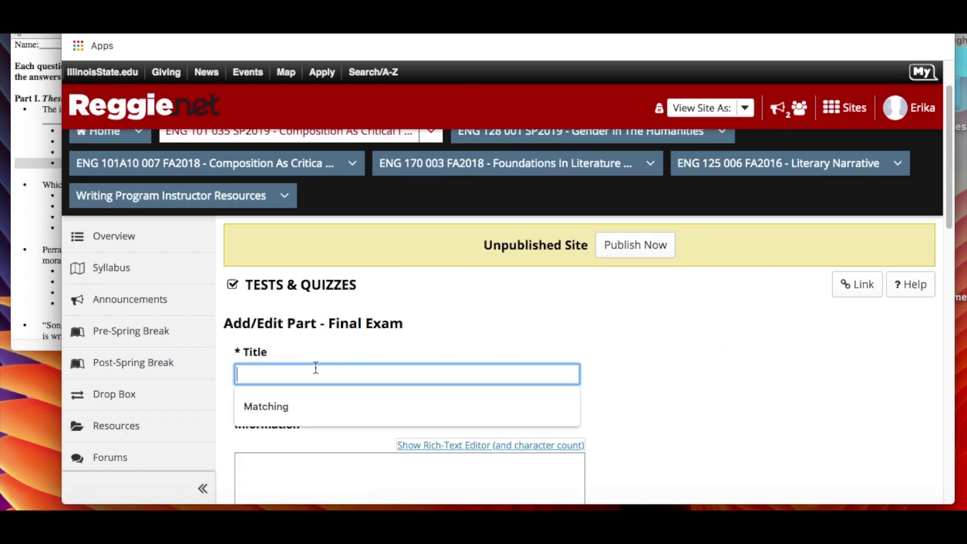
pyautogui.write('Essays')
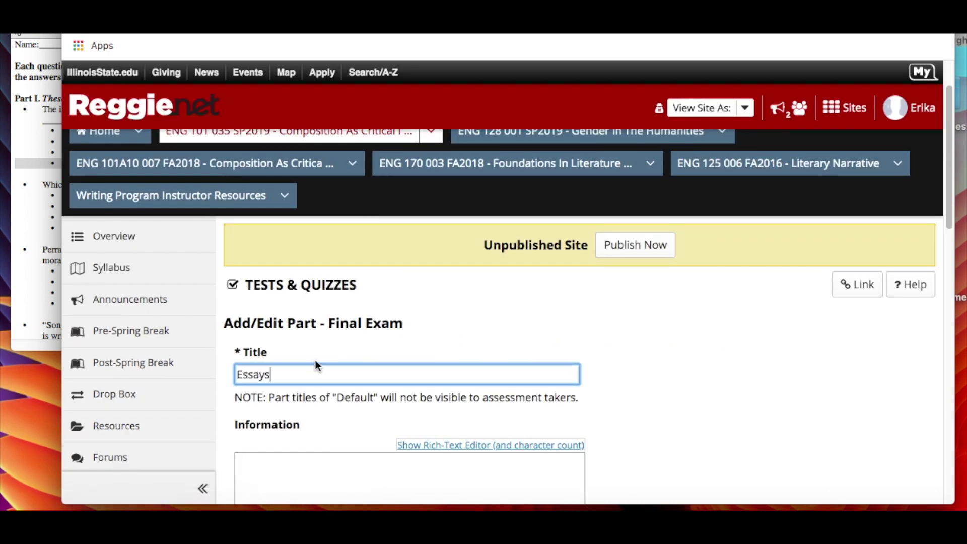
pyautogui.scroll(-1, 372, 331)
pyautogui.scroll(-5, 370, 330)
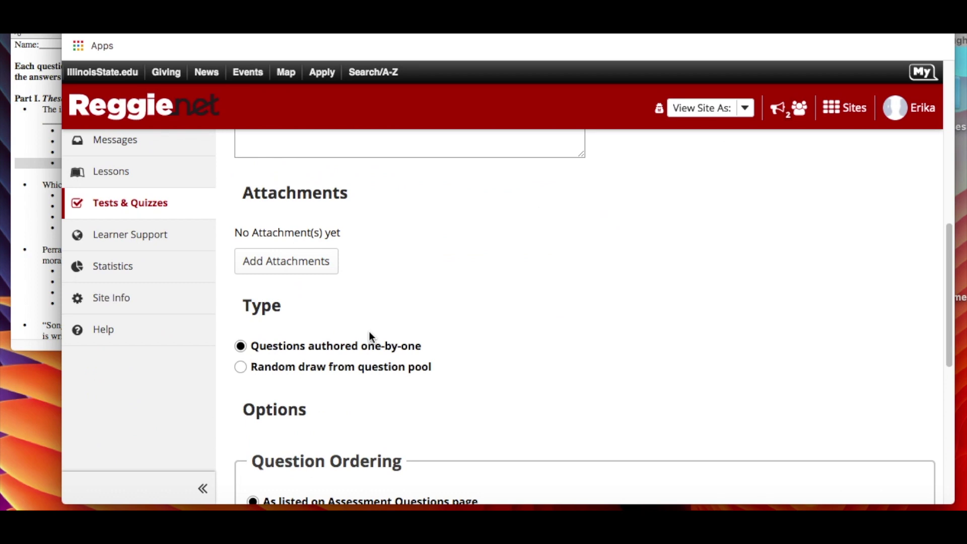
pyautogui.scroll(-2, 355, 340)
pyautogui.scroll(-5, 352, 342)
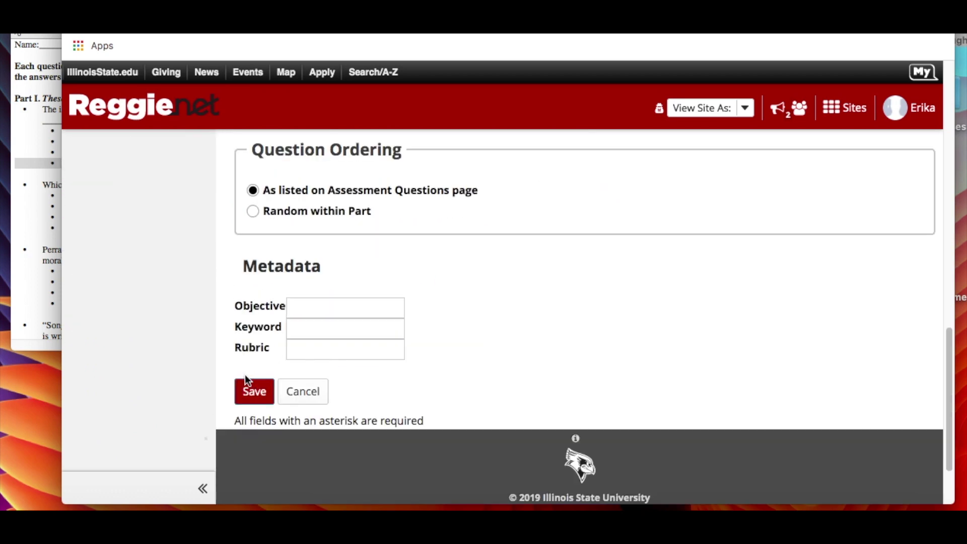
pyautogui.click(249, 392)
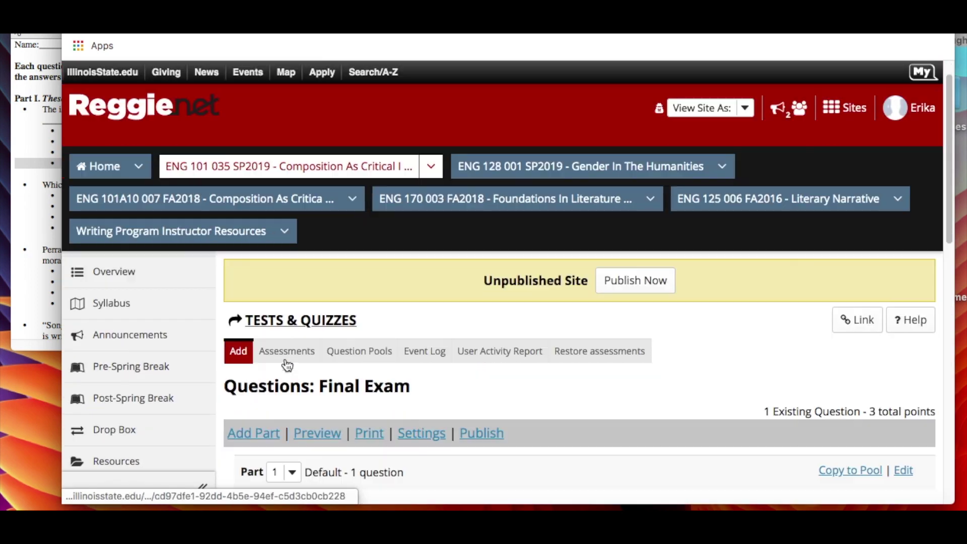
pyautogui.scroll(-10, 287, 364)
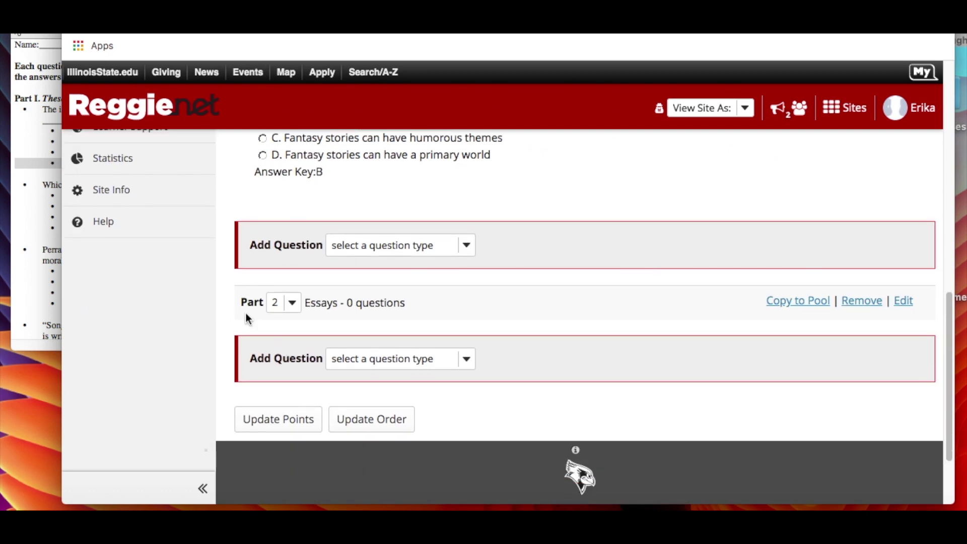
pyautogui.scroll(5, 325, 308)
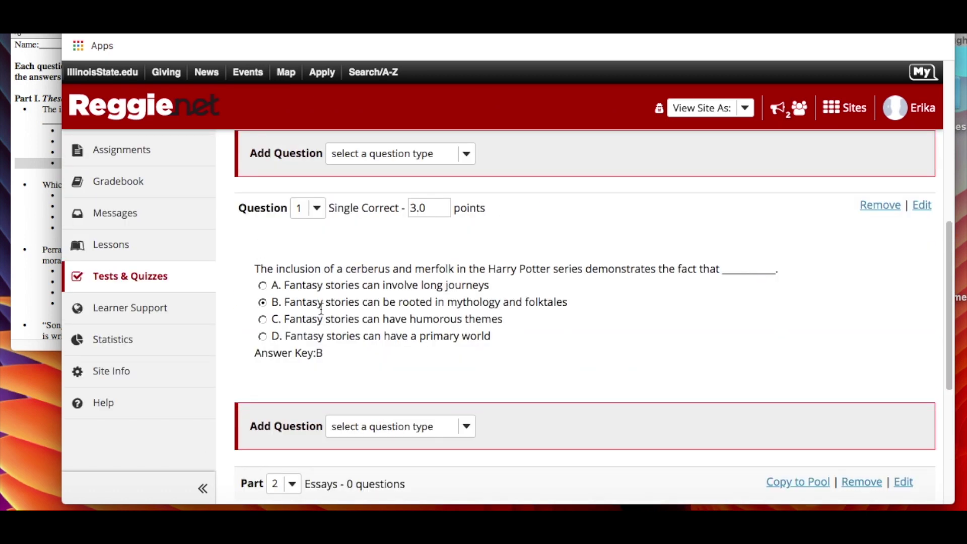
pyautogui.scroll(2, 327, 308)
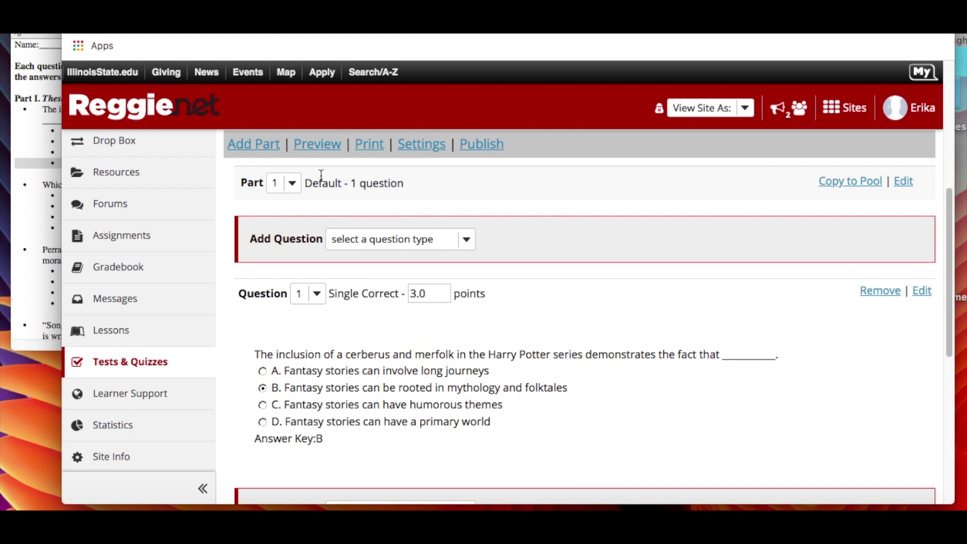
# Retitle Part 1 from 'Default' to 'Multiple Choice' and save it
pyautogui.click(902, 181)
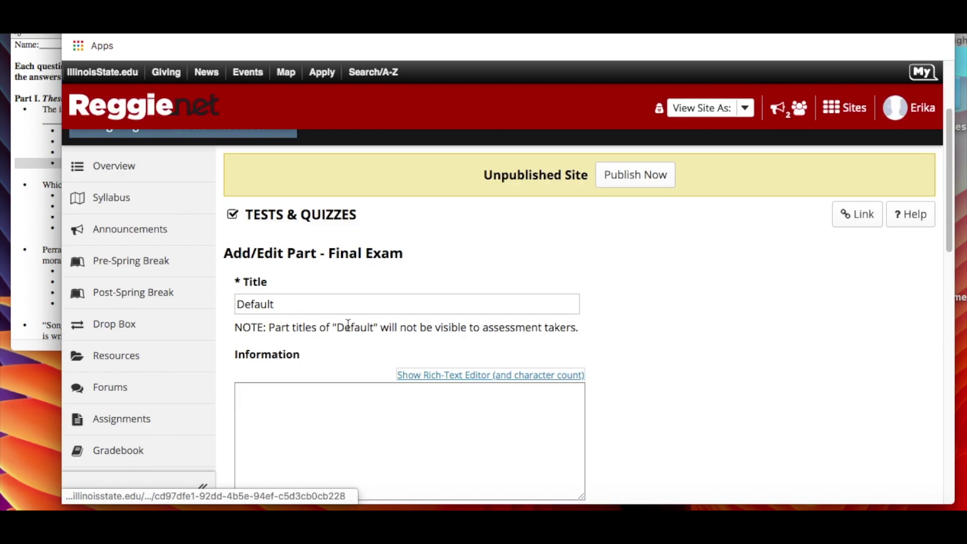
pyautogui.doubleClick(345, 300)
pyautogui.write('M')
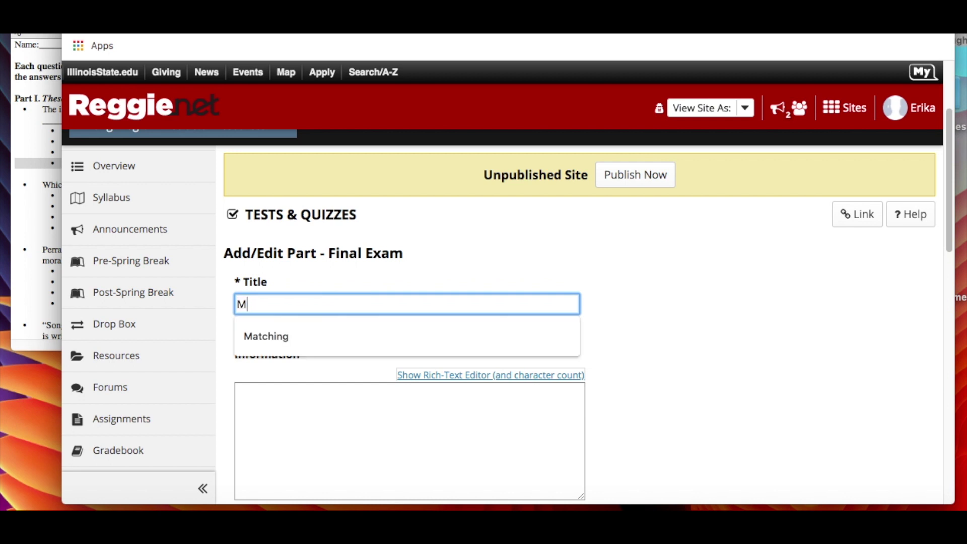
pyautogui.write('ultiple Choice')
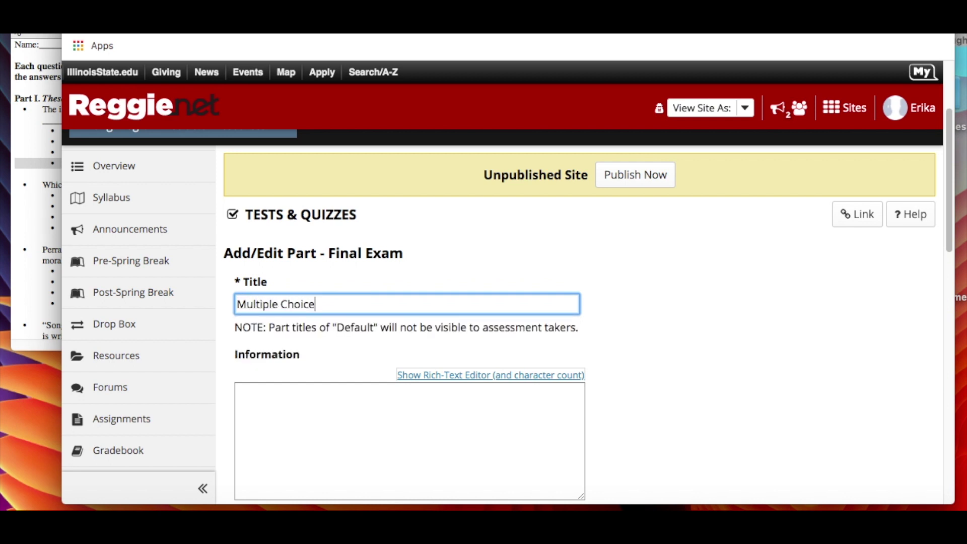
pyautogui.scroll(-15, 361, 299)
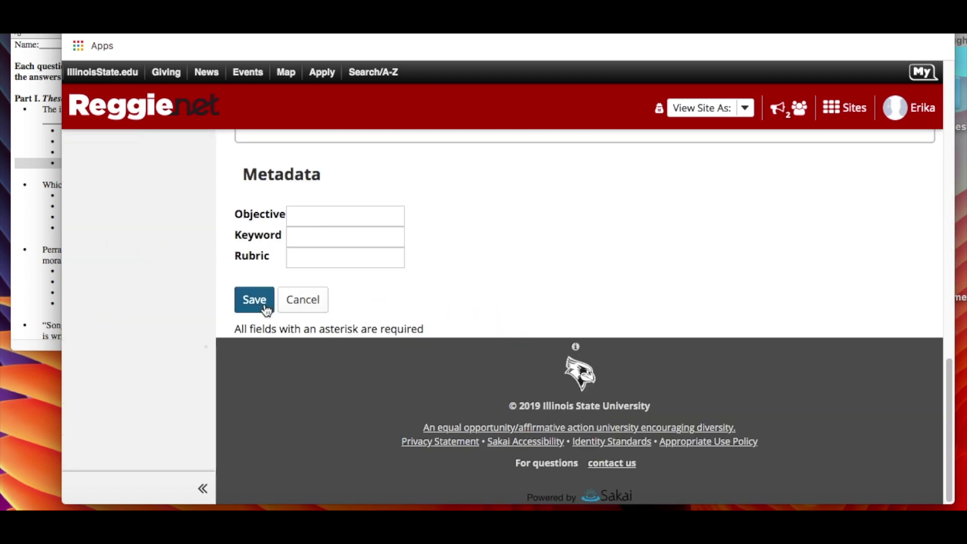
pyautogui.click(261, 305)
# Add a Short Answer/Essay question to Part 2 worth 5 points
pyautogui.scroll(-20, 408, 328)
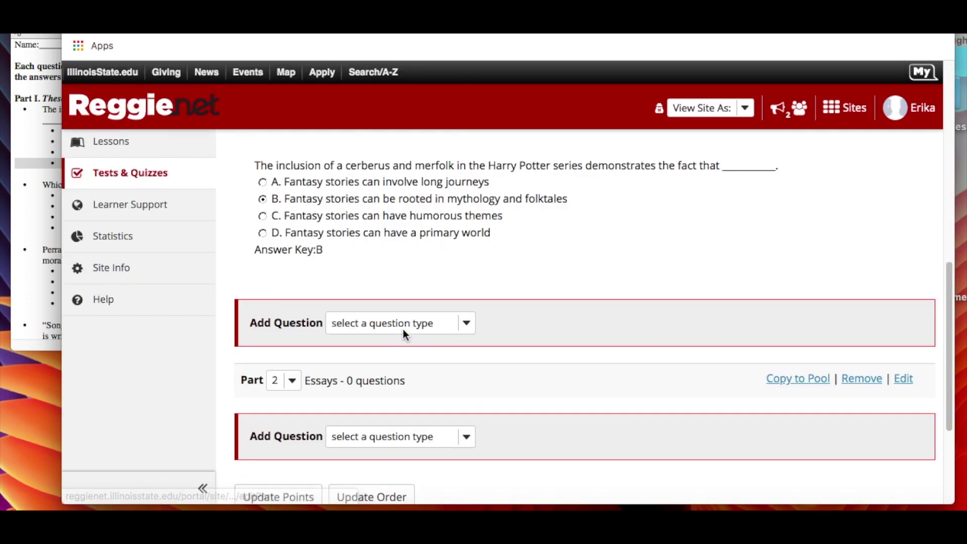
pyautogui.click(401, 274)
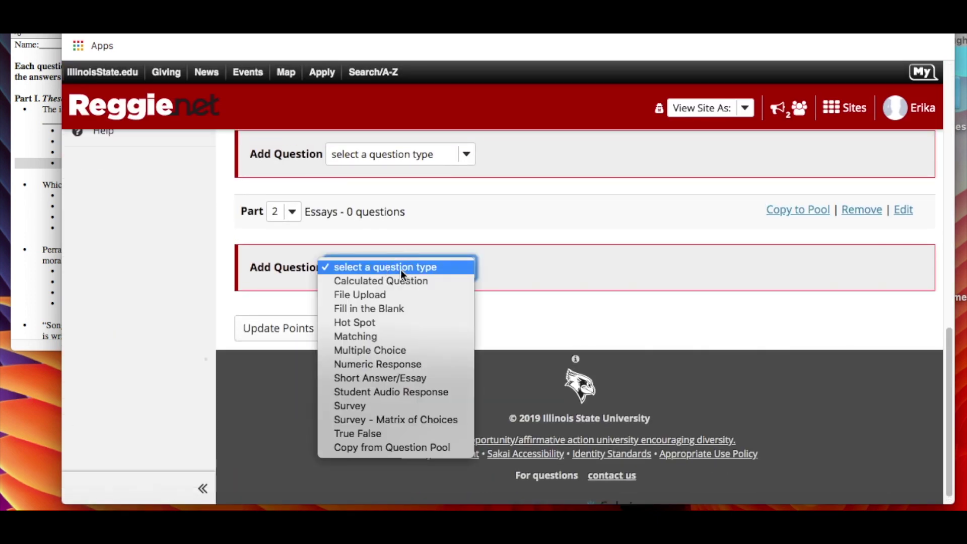
pyautogui.click(363, 379)
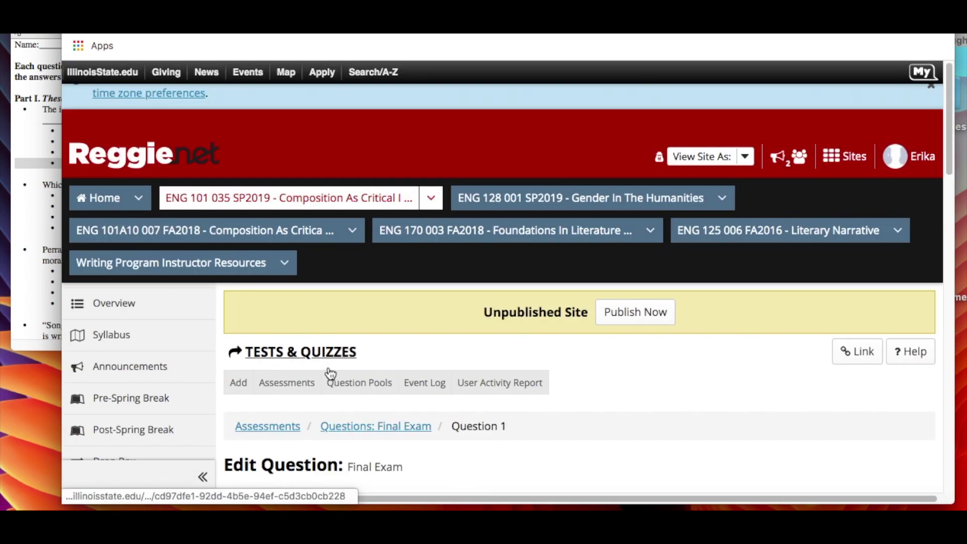
pyautogui.scroll(-10, 327, 377)
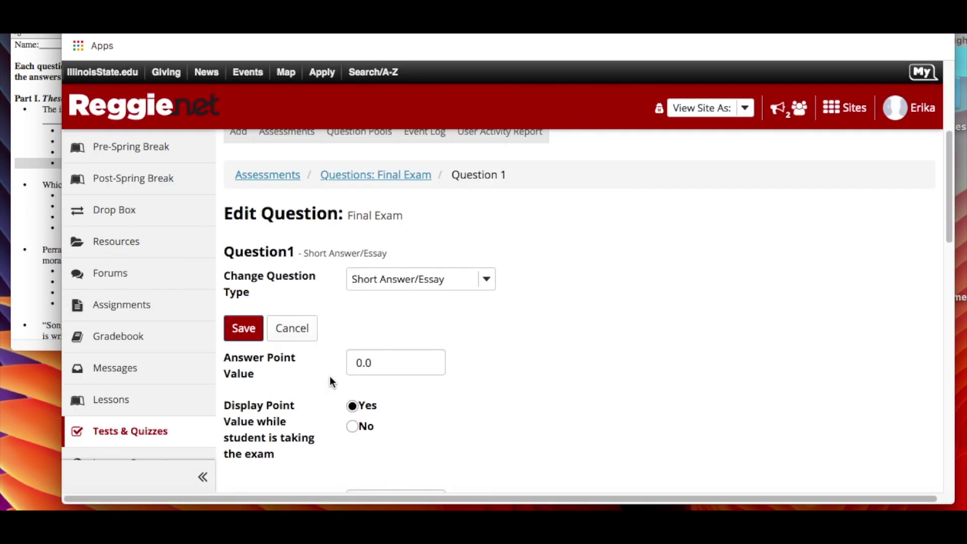
pyautogui.click(360, 363)
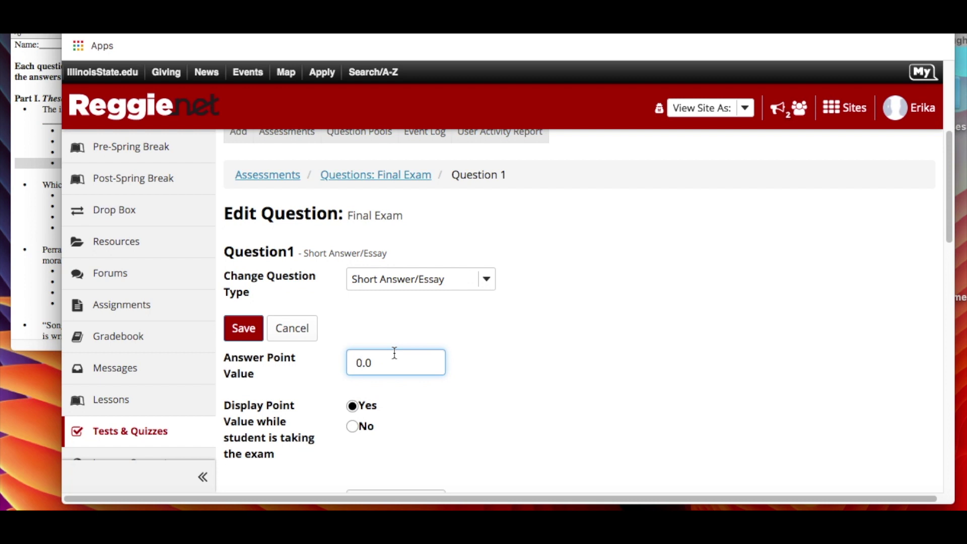
pyautogui.press('BackSpace')
pyautogui.write('5')
# Enter 'X' as the question text and save the essay question
pyautogui.scroll(-5, 389, 355)
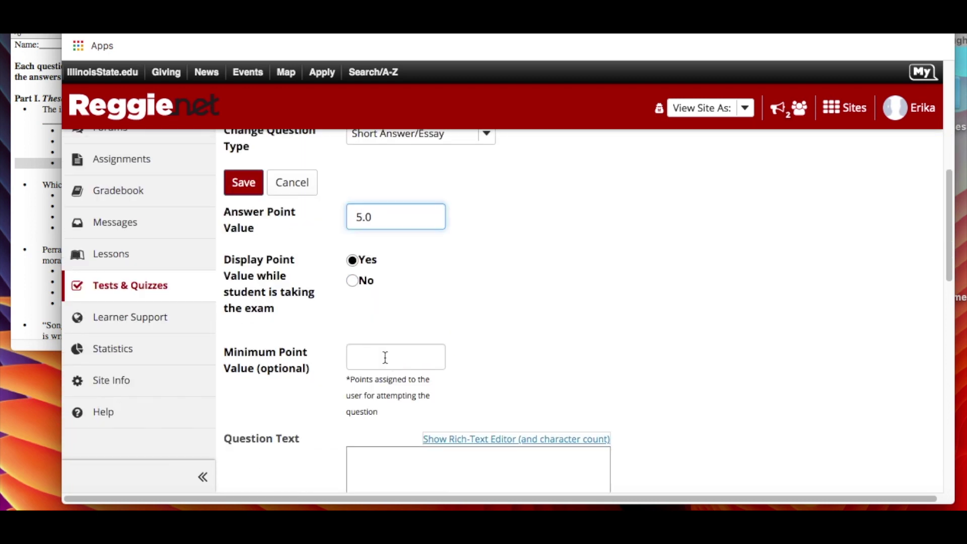
pyautogui.scroll(-9, 388, 358)
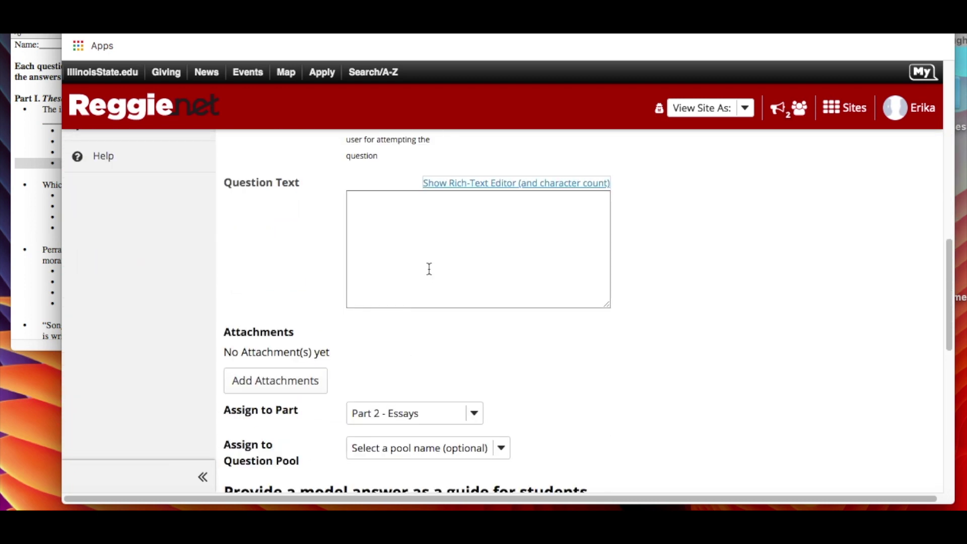
pyautogui.click(428, 269)
pyautogui.write('X')
pyautogui.scroll(-7, 423, 287)
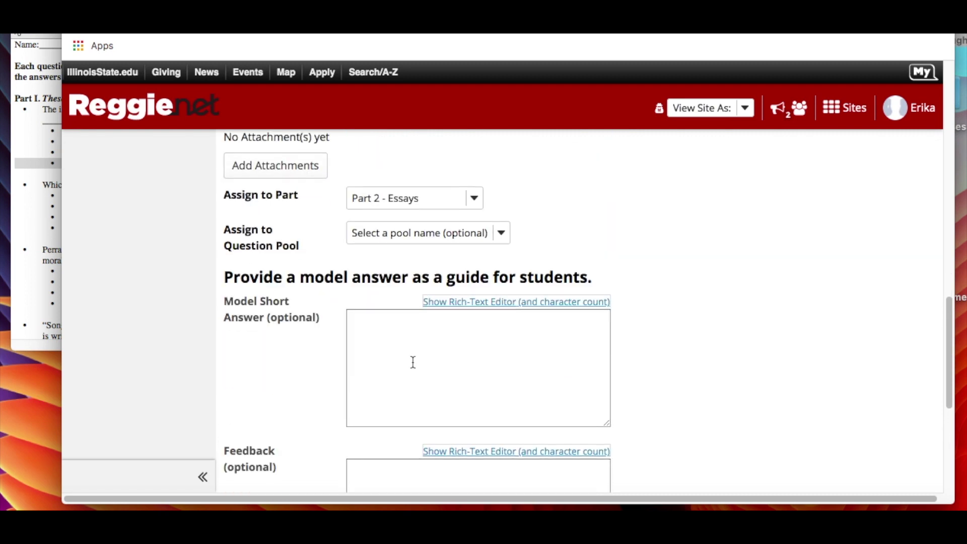
pyautogui.scroll(-3, 413, 362)
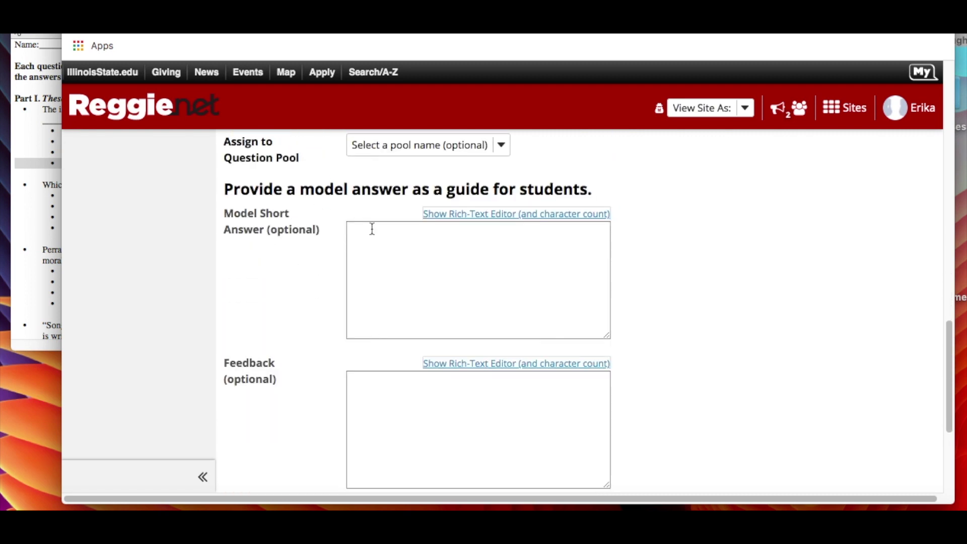
pyautogui.scroll(-1, 366, 272)
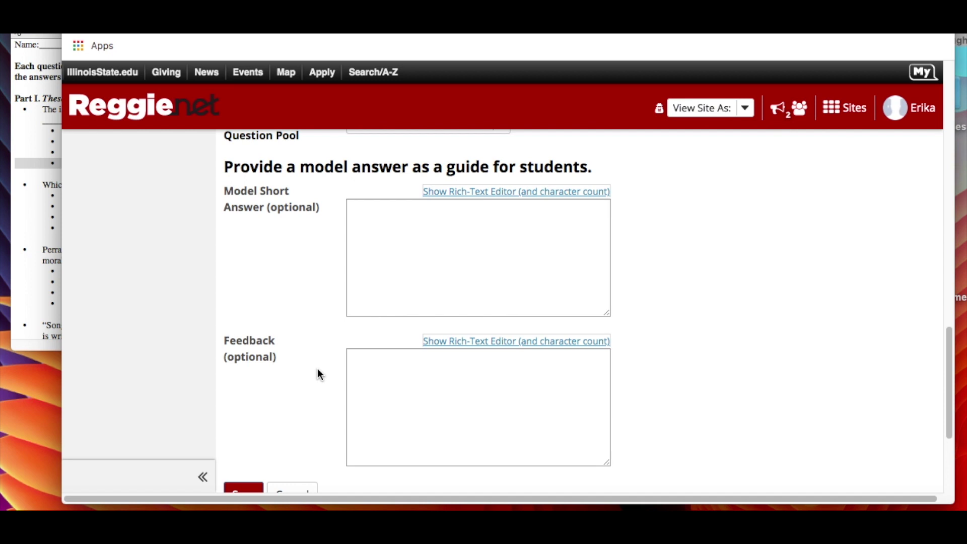
pyautogui.scroll(-3, 317, 373)
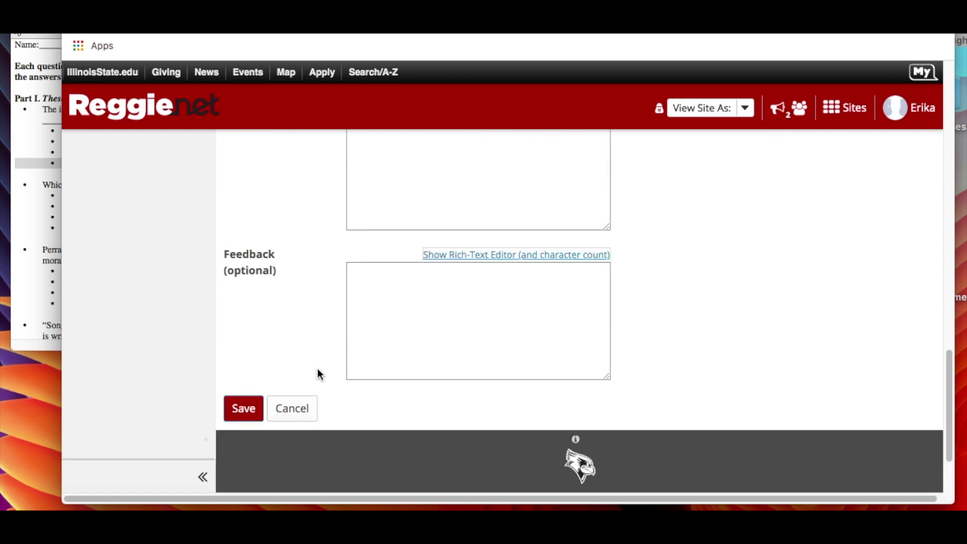
pyautogui.click(248, 414)
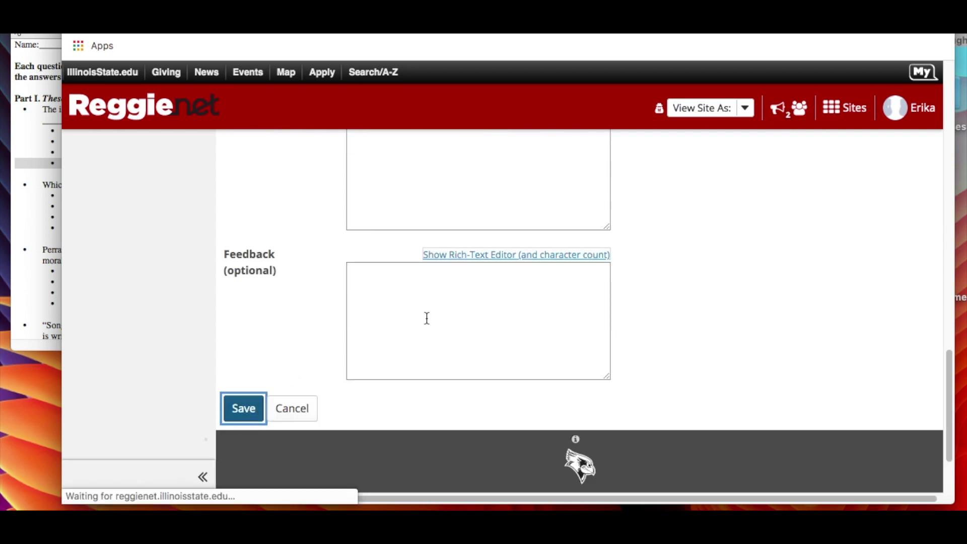
# Apply Update Order at the bottom of the Final Exam's Questions page, then return to the top
pyautogui.scroll(-7, 419, 322)
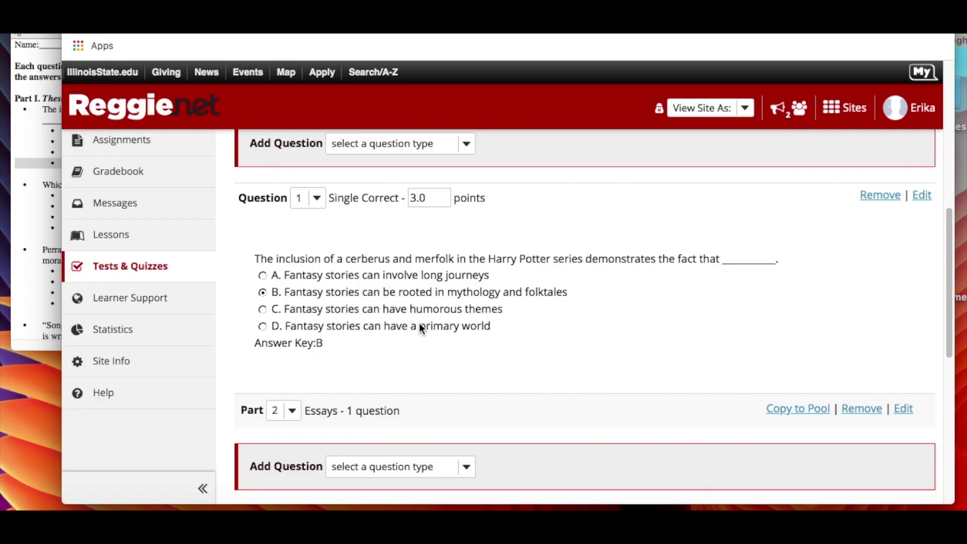
pyautogui.scroll(-3, 420, 323)
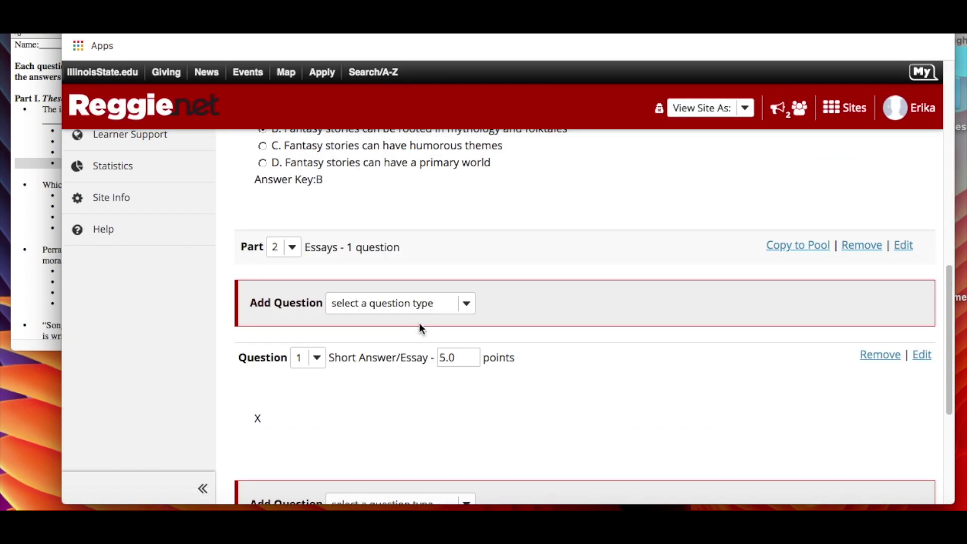
pyautogui.scroll(-2, 419, 323)
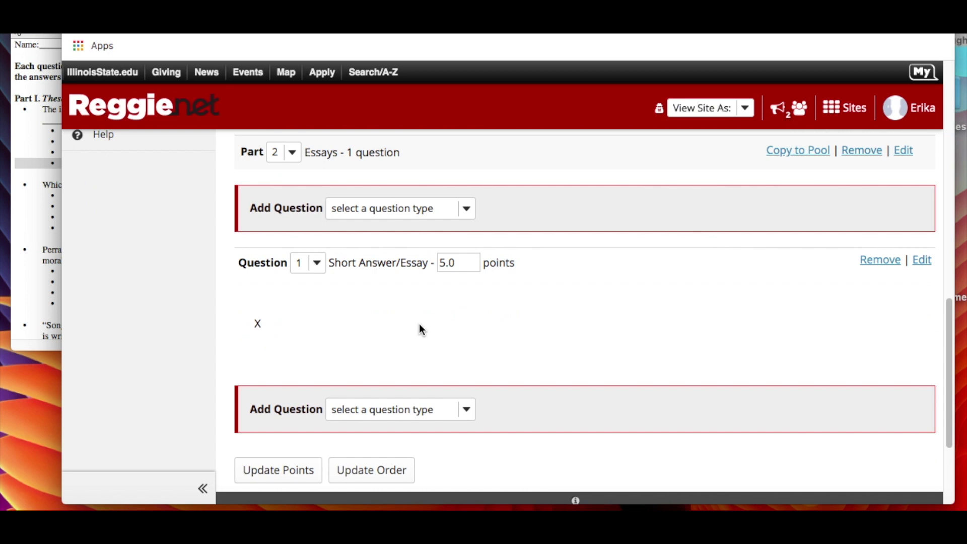
pyautogui.scroll(-1, 420, 325)
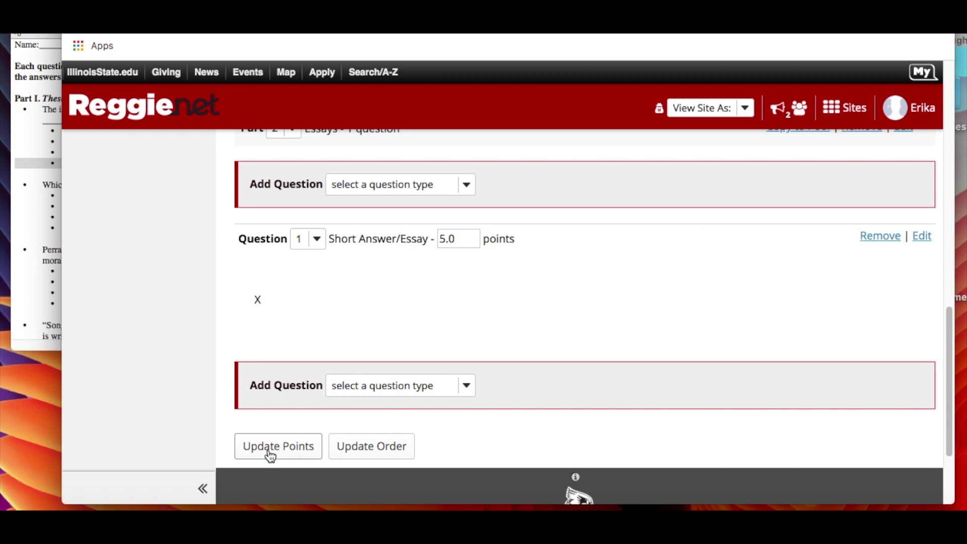
pyautogui.click(379, 451)
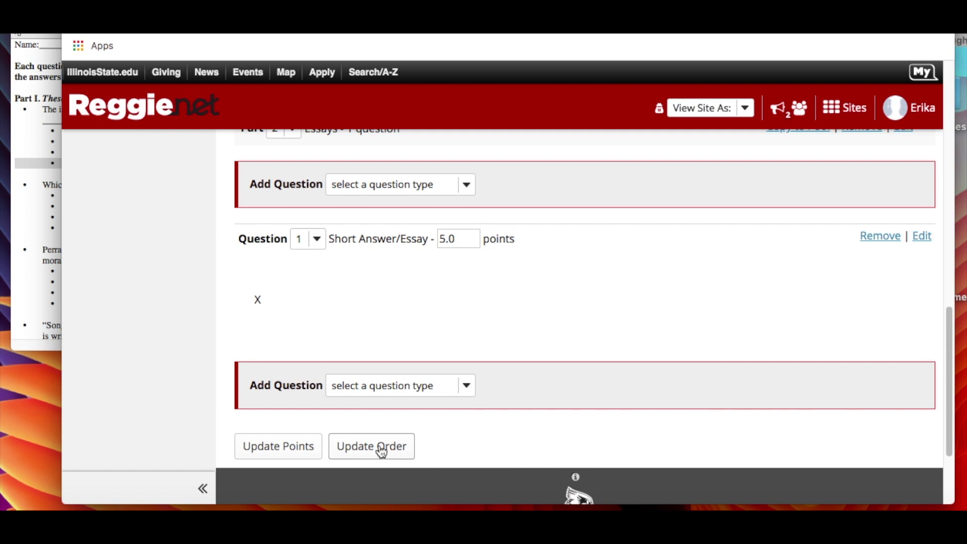
pyautogui.scroll(2, 376, 443)
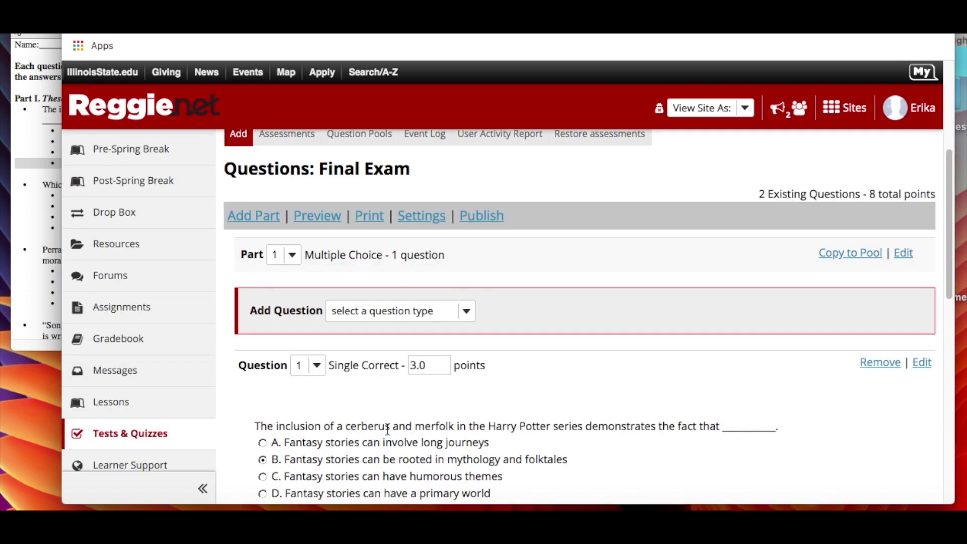
pyautogui.click(43, 243)
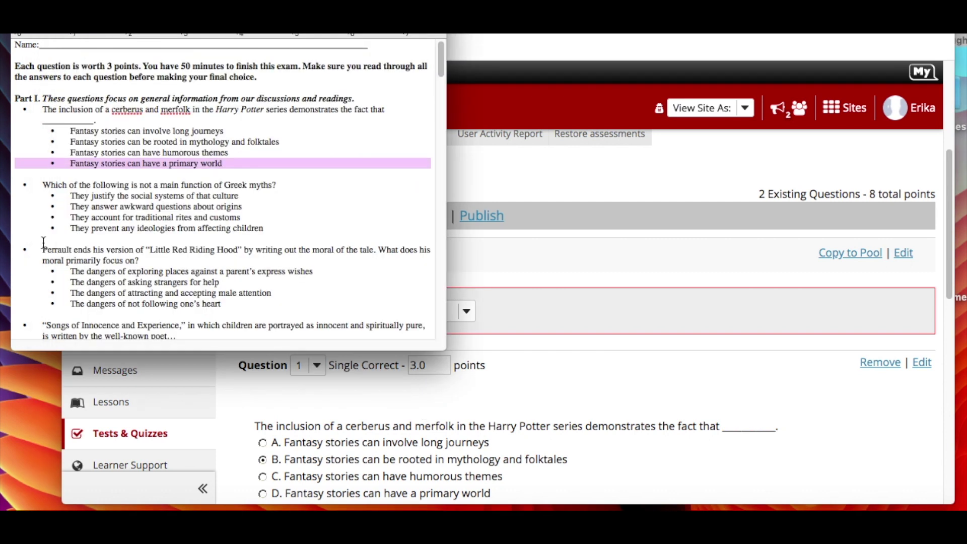
pyautogui.click(43, 243)
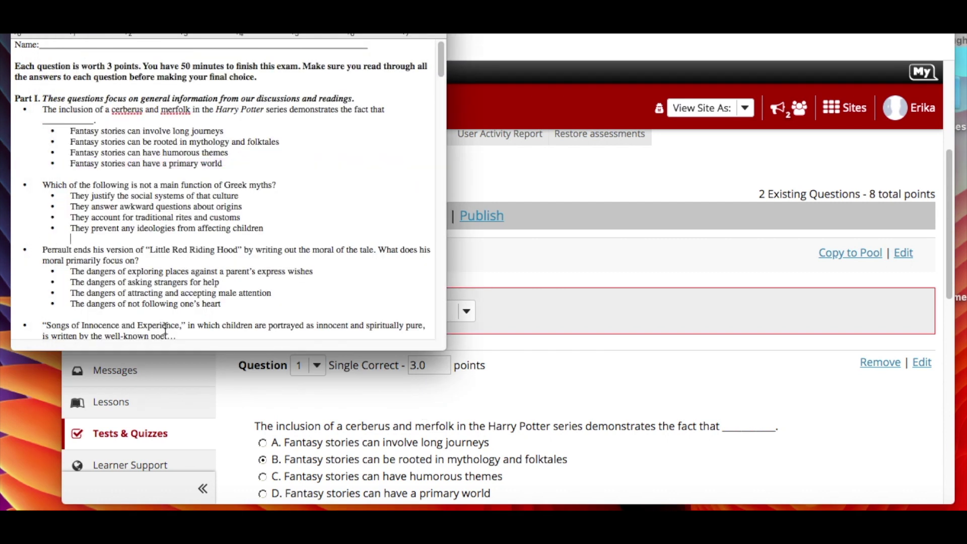
pyautogui.click(365, 426)
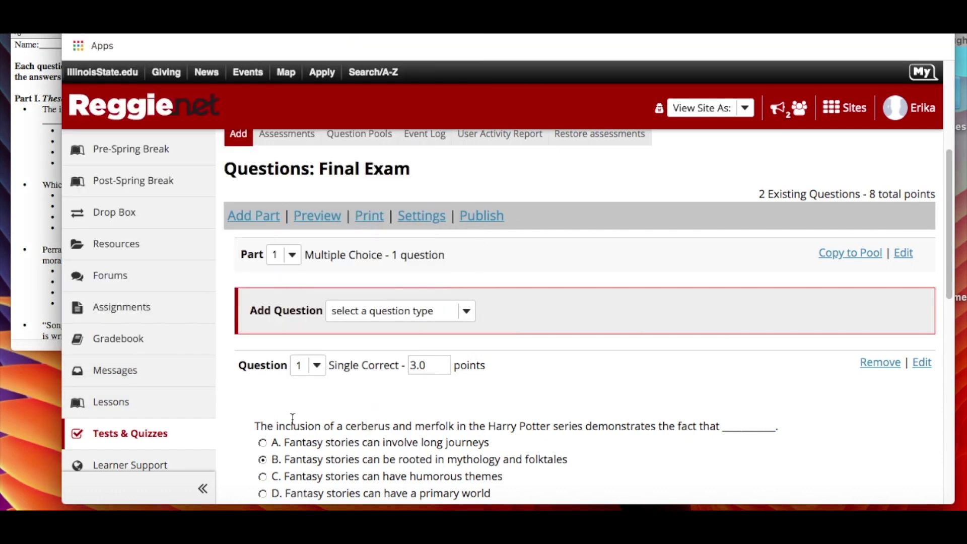
# Open the Final Exam's preview as students see it
pyautogui.scroll(1, 297, 419)
pyautogui.click(318, 230)
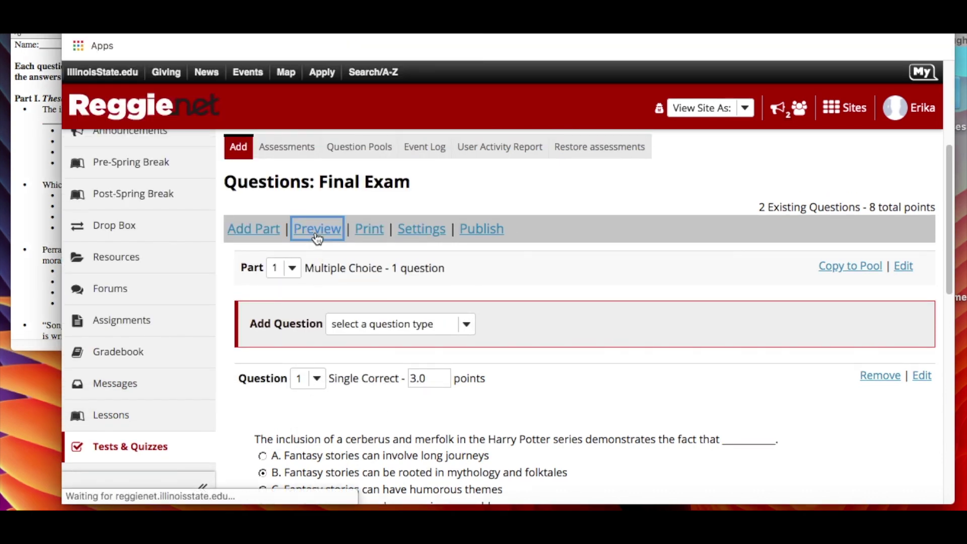
pyautogui.scroll(-5, 361, 270)
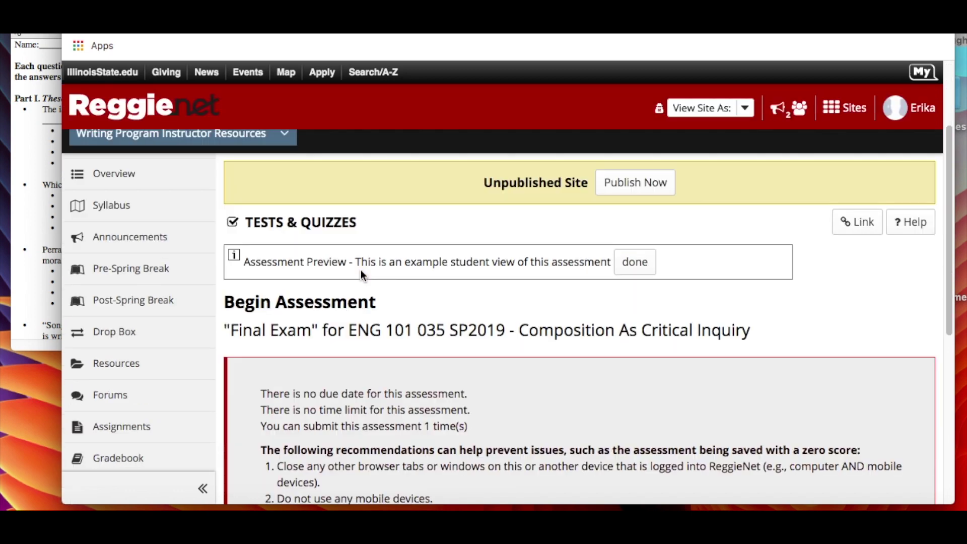
pyautogui.scroll(-2, 360, 270)
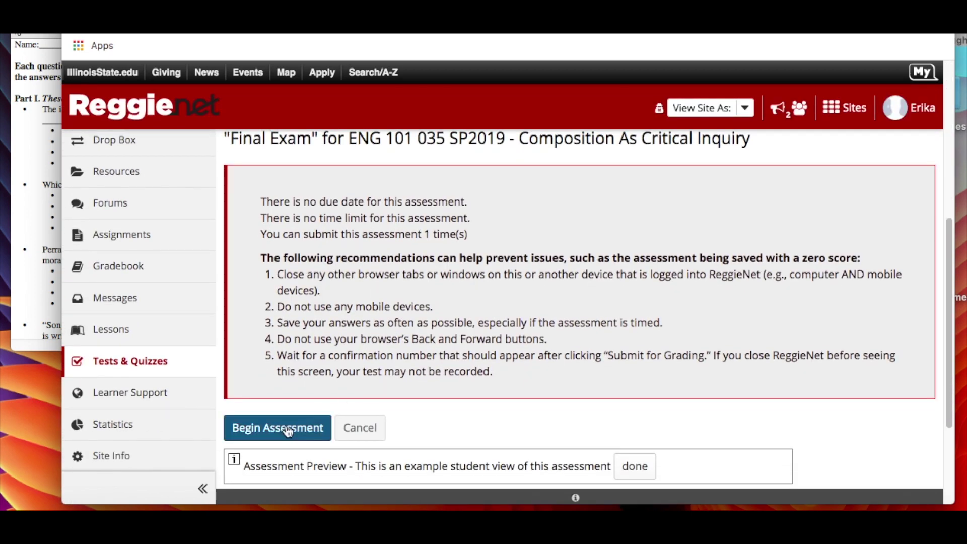
# Begin the preview assessment, look through its questions, and exit with Done
pyautogui.click(288, 429)
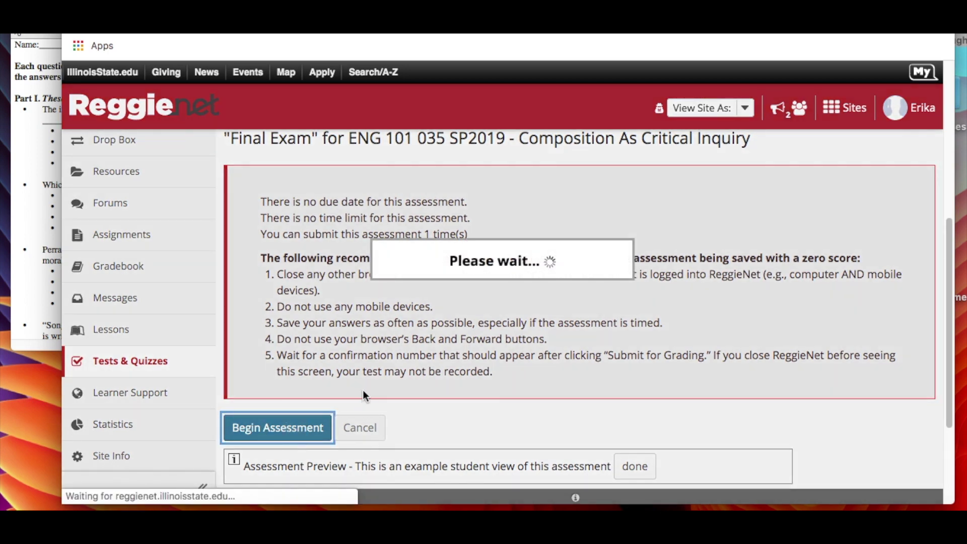
pyautogui.scroll(-8, 363, 390)
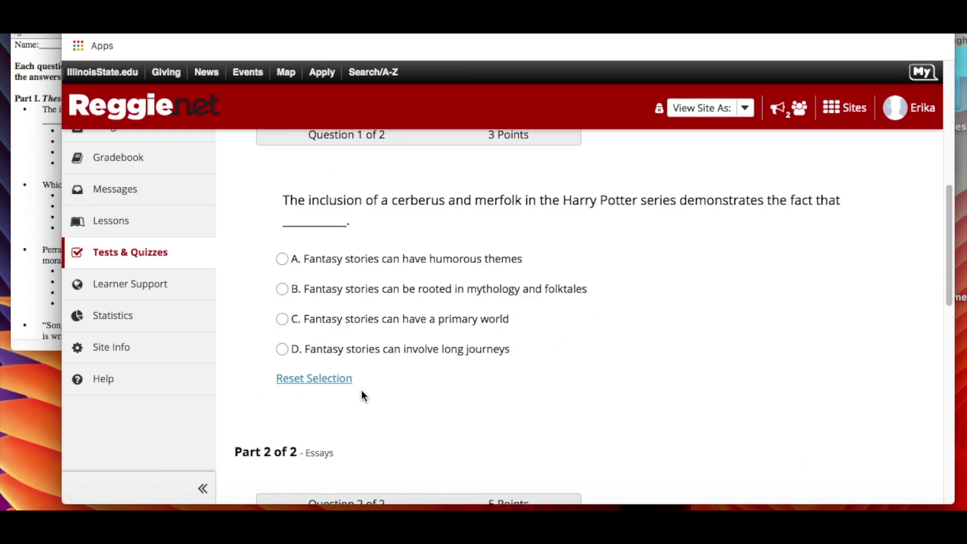
pyautogui.scroll(-10, 363, 395)
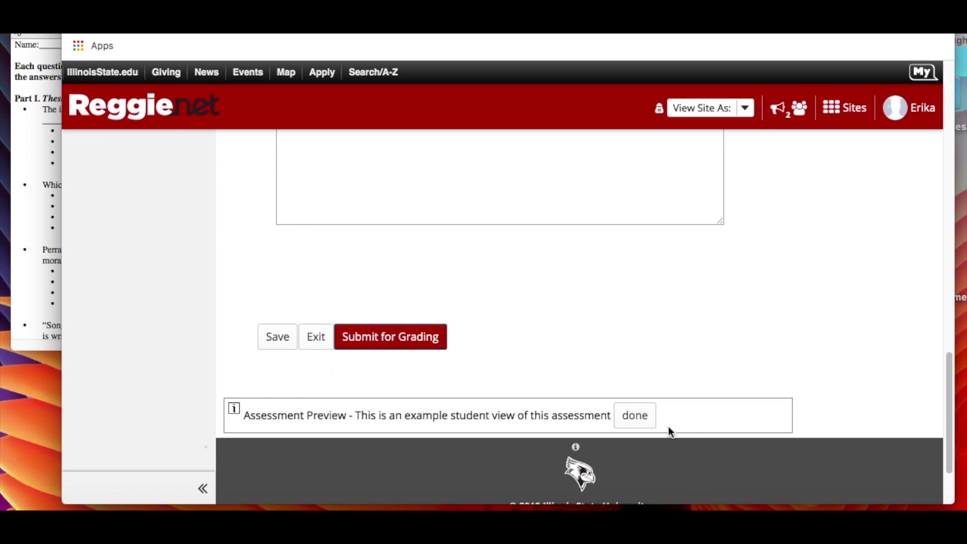
pyautogui.click(639, 416)
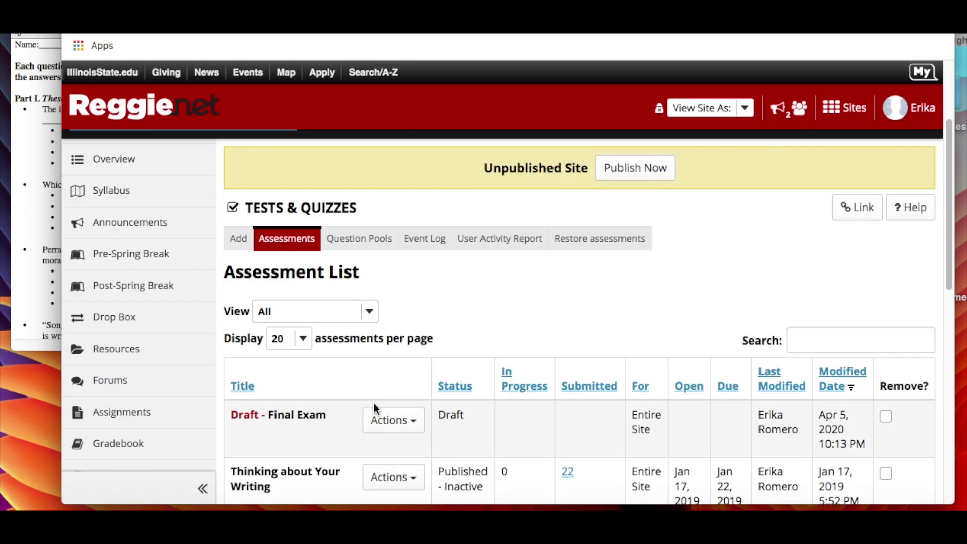
# Open the Final Exam's Settings from its Actions menu in the Assessment List
pyautogui.click(390, 420)
pyautogui.scroll(-2, 392, 427)
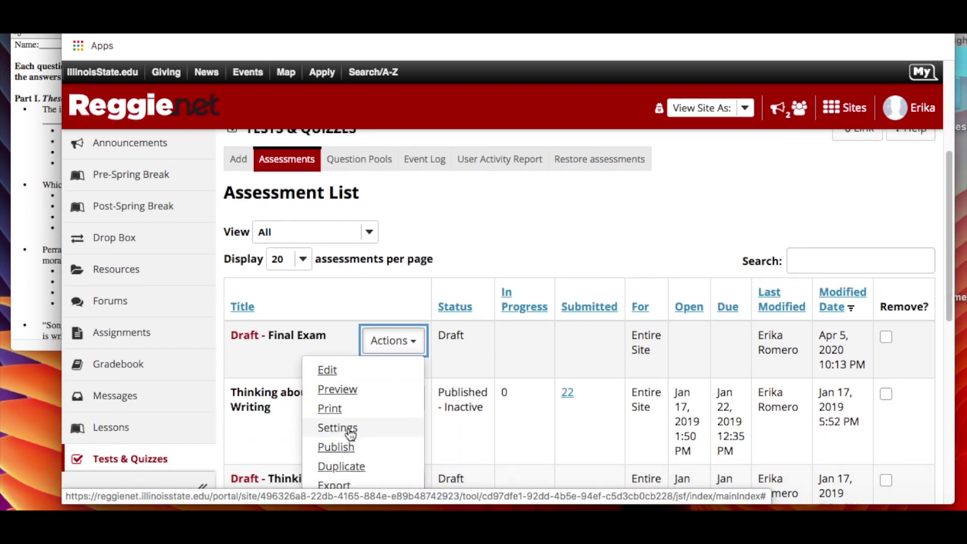
pyautogui.click(349, 427)
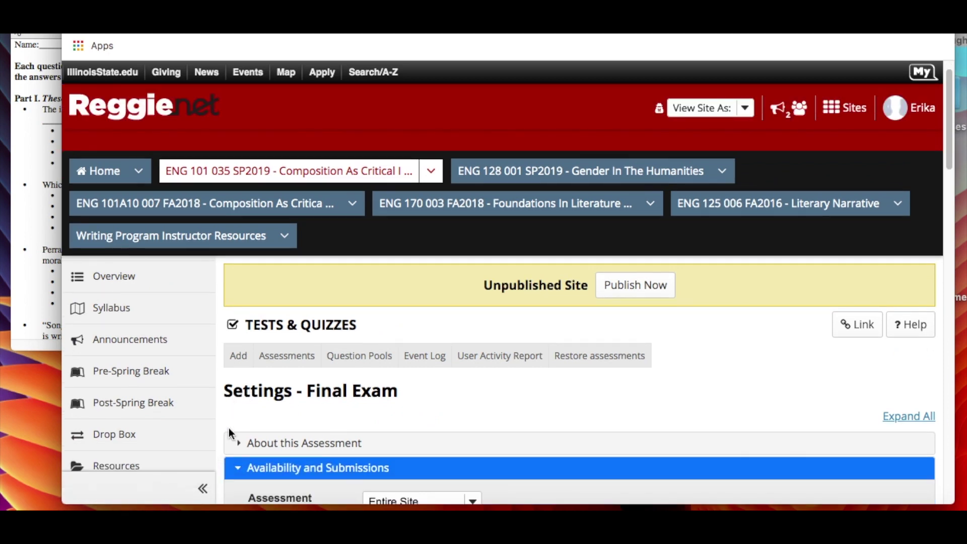
# Under About this Assessment, require students to agree to the Honor Pledge
pyautogui.click(232, 442)
pyautogui.scroll(-2, 232, 417)
pyautogui.scroll(-2, 232, 422)
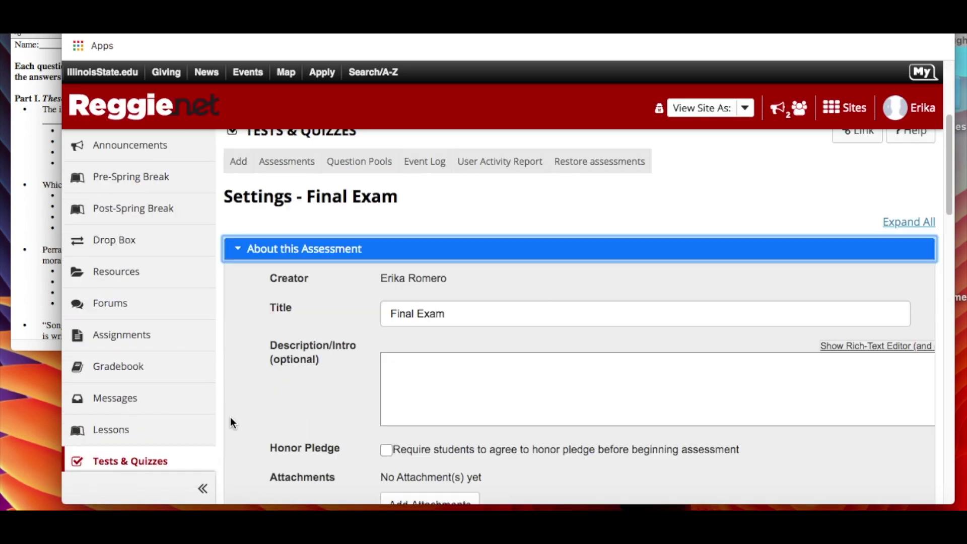
pyautogui.scroll(-1, 411, 370)
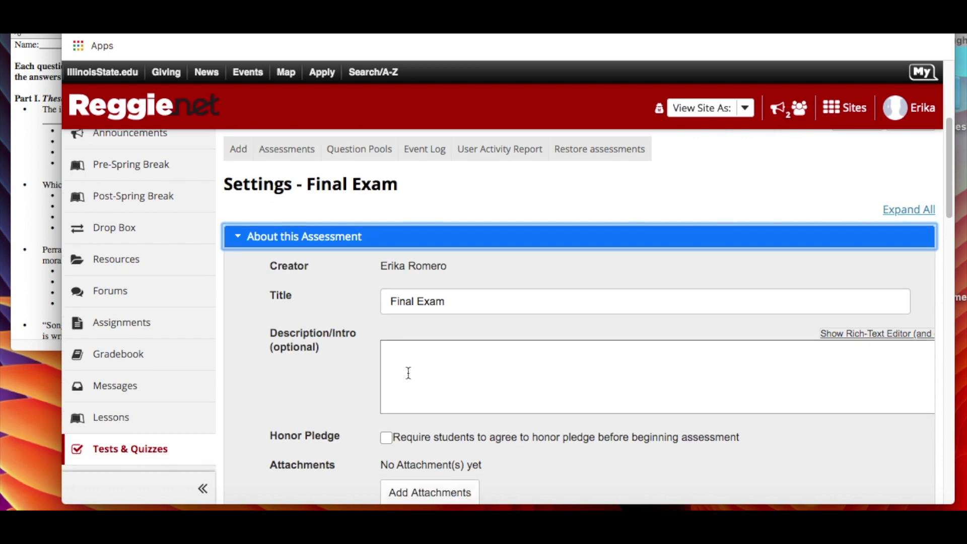
pyautogui.scroll(-1, 408, 374)
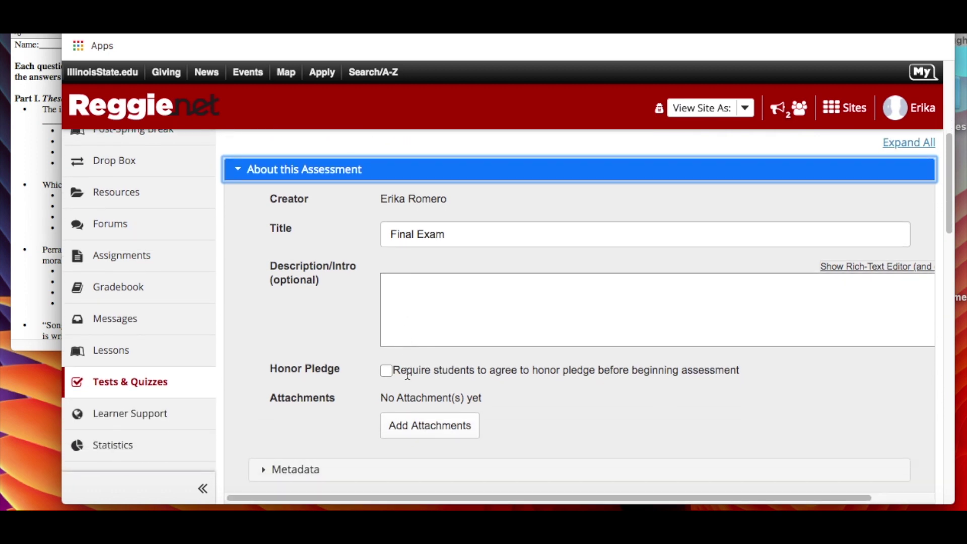
pyautogui.click(385, 371)
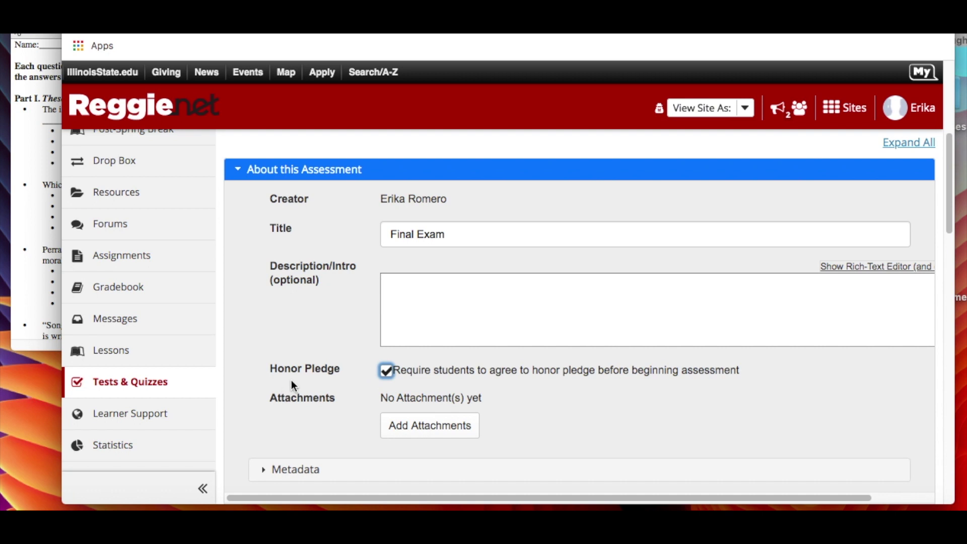
# Expand and collapse the Metadata section without changes
pyautogui.scroll(-1, 291, 385)
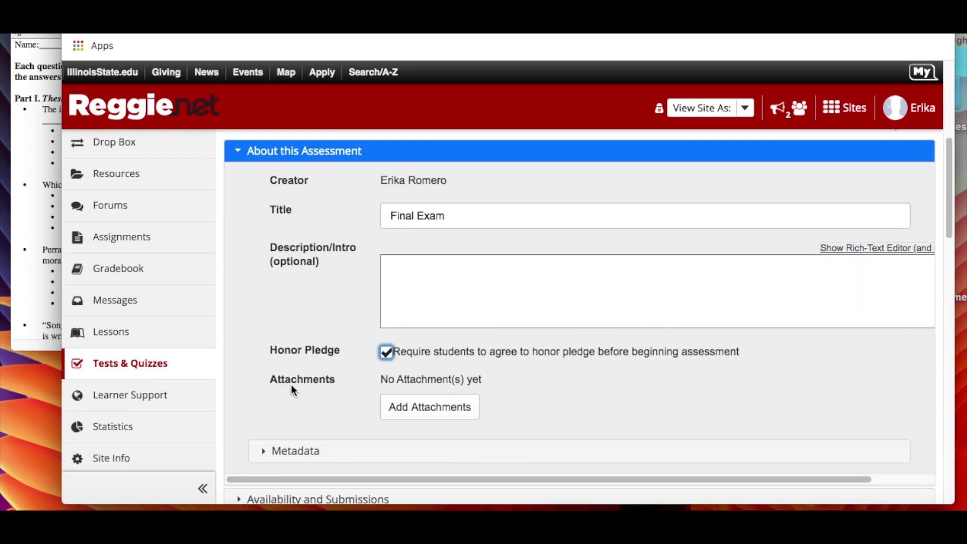
pyautogui.scroll(-5, 302, 380)
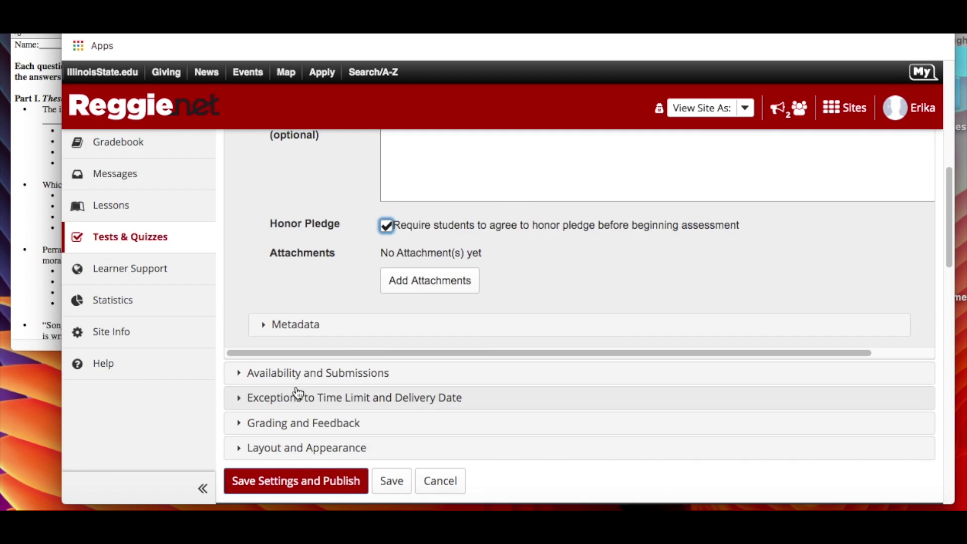
pyautogui.click(292, 325)
pyautogui.scroll(-2, 240, 392)
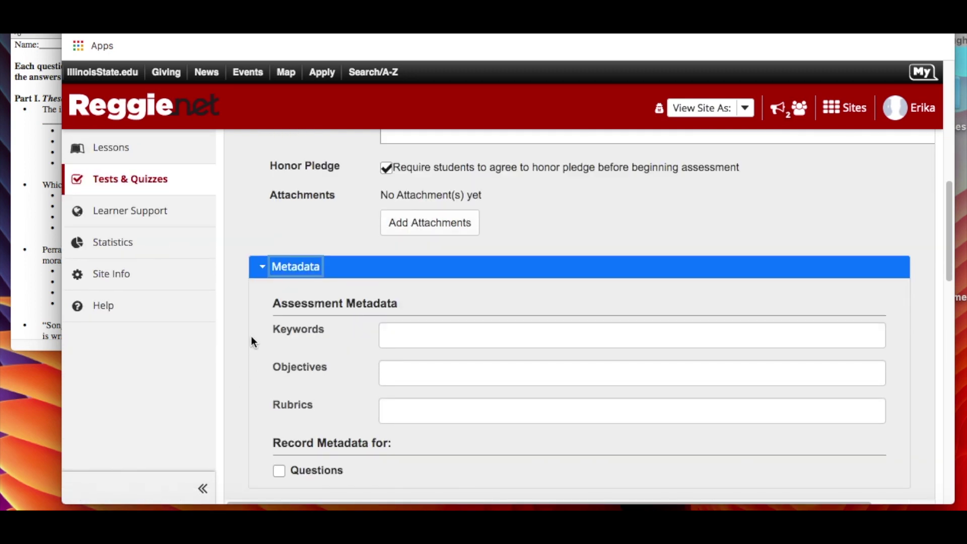
pyautogui.click(265, 273)
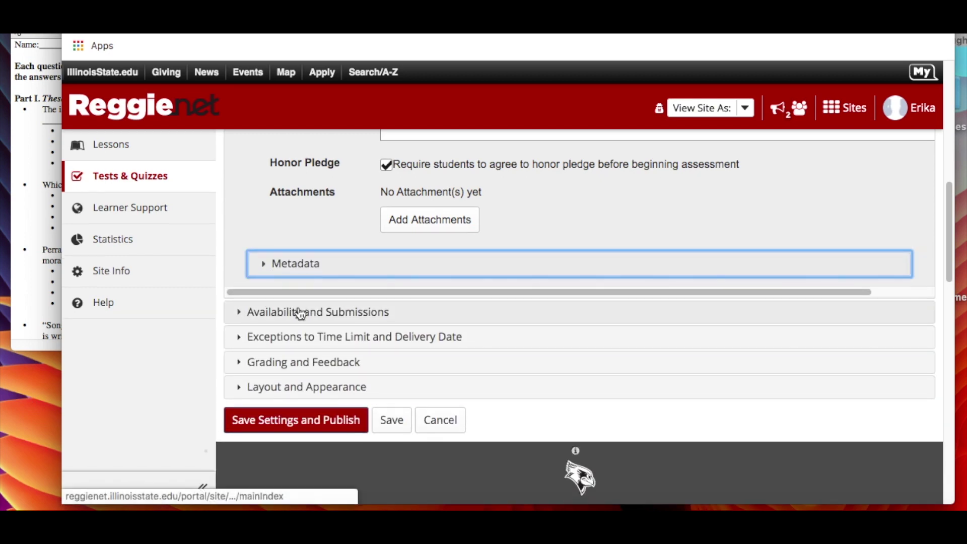
# In Availability and Submissions, change the allowed submissions from 1 to 2
pyautogui.click(253, 314)
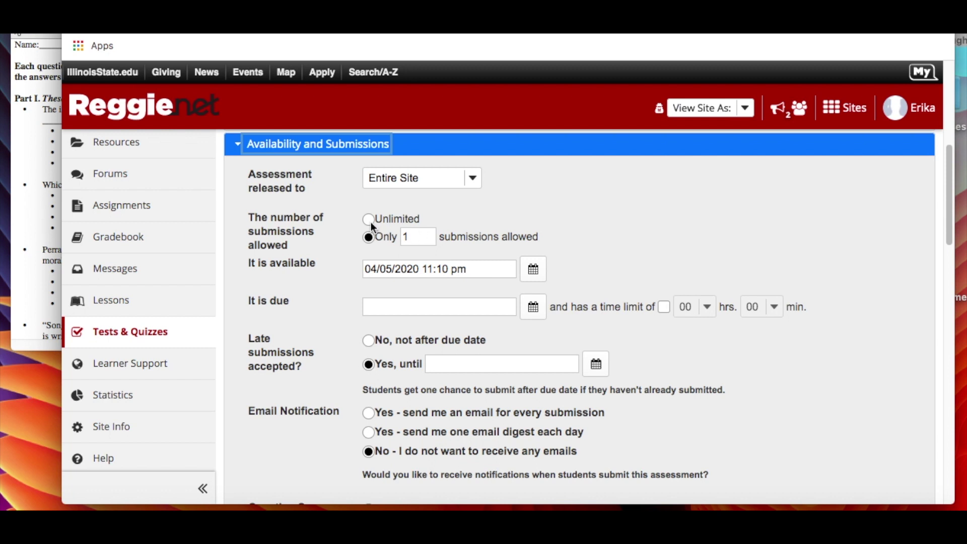
pyautogui.click(416, 238)
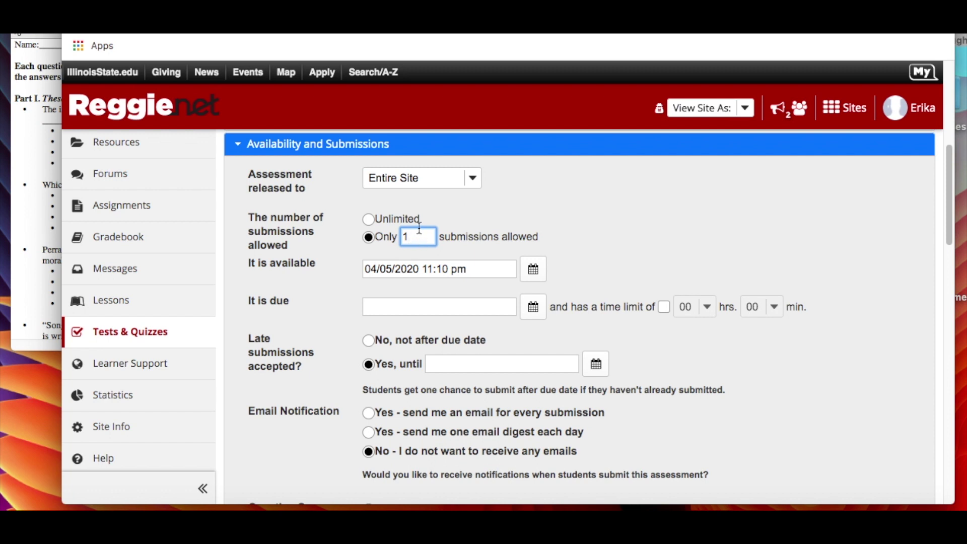
pyautogui.press('BackSpace')
pyautogui.write('2')
# Set the due date to 04/06/2020 at 04:00 pm
pyautogui.scroll(-1, 396, 271)
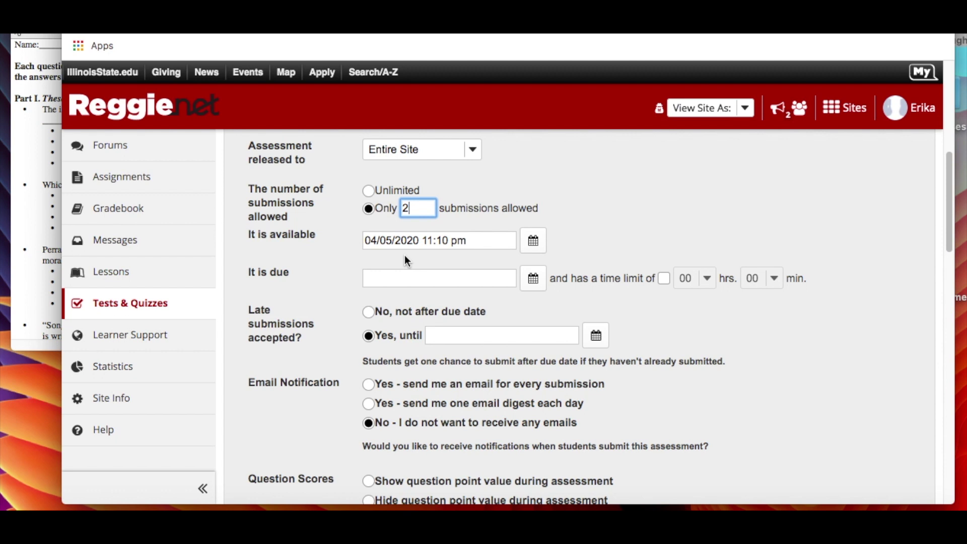
pyautogui.scroll(-1, 430, 248)
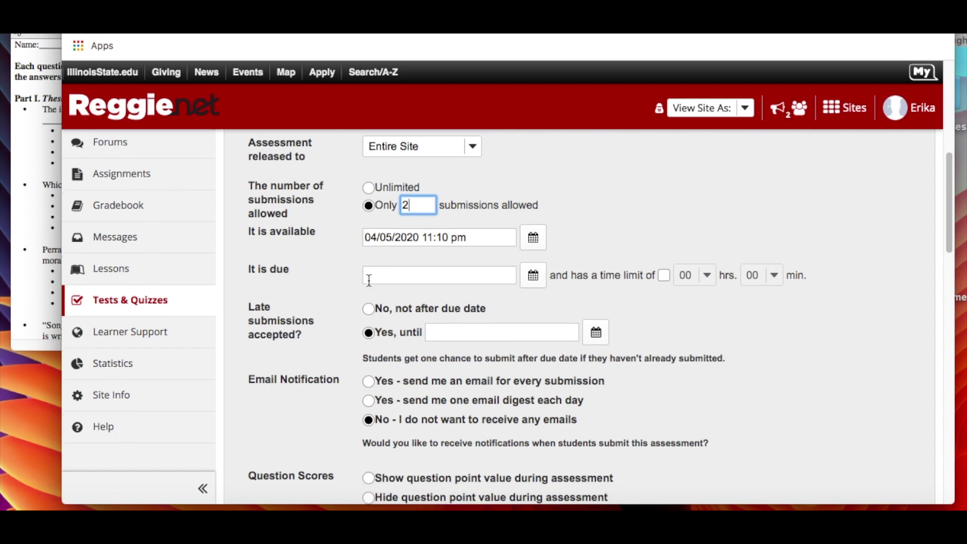
pyautogui.click(532, 285)
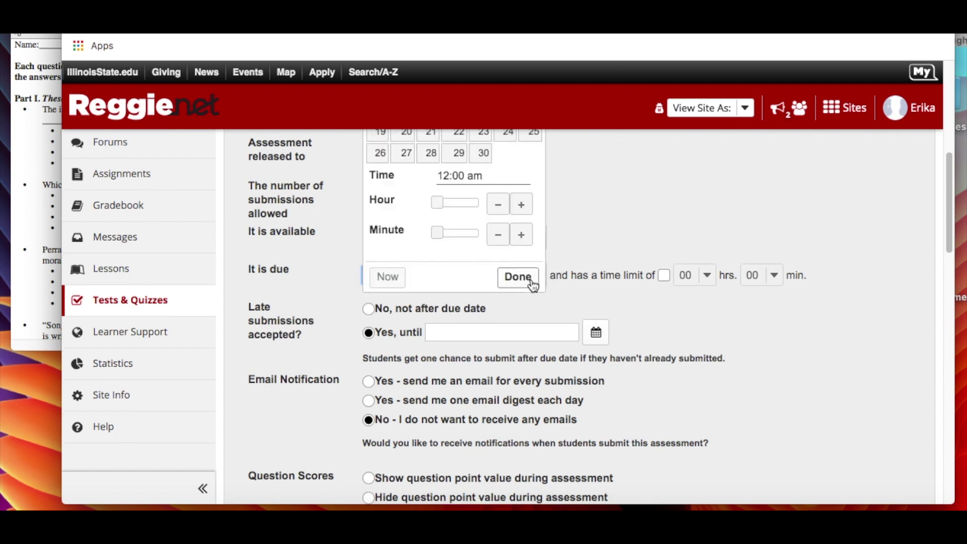
pyautogui.scroll(3, 518, 280)
pyautogui.click(411, 175)
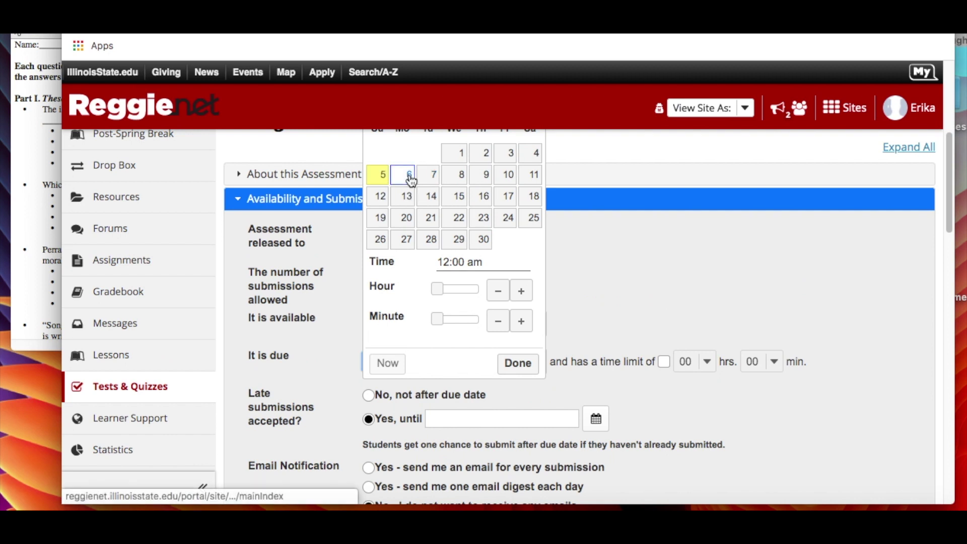
pyautogui.moveTo(437, 289); pyautogui.dragTo(466, 290)
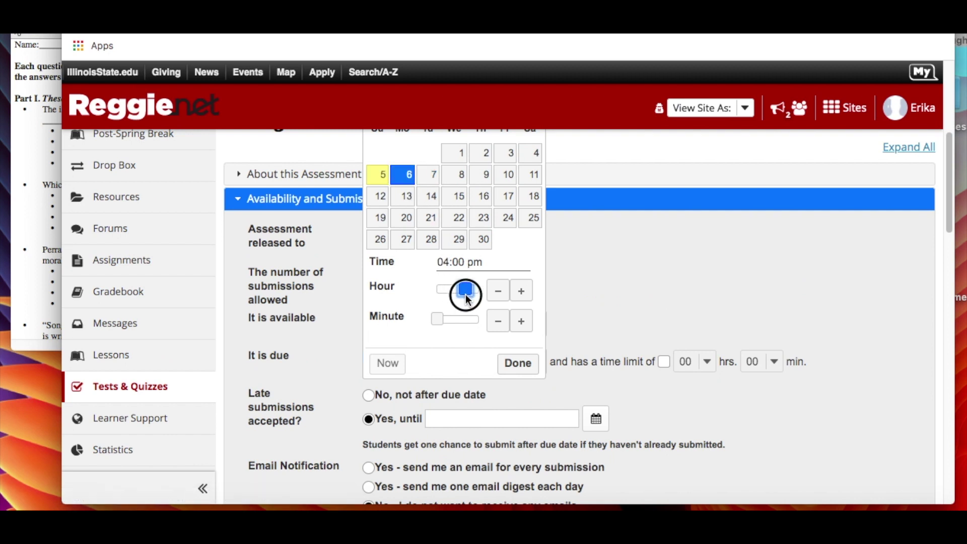
pyautogui.click(596, 330)
pyautogui.scroll(-1, 614, 342)
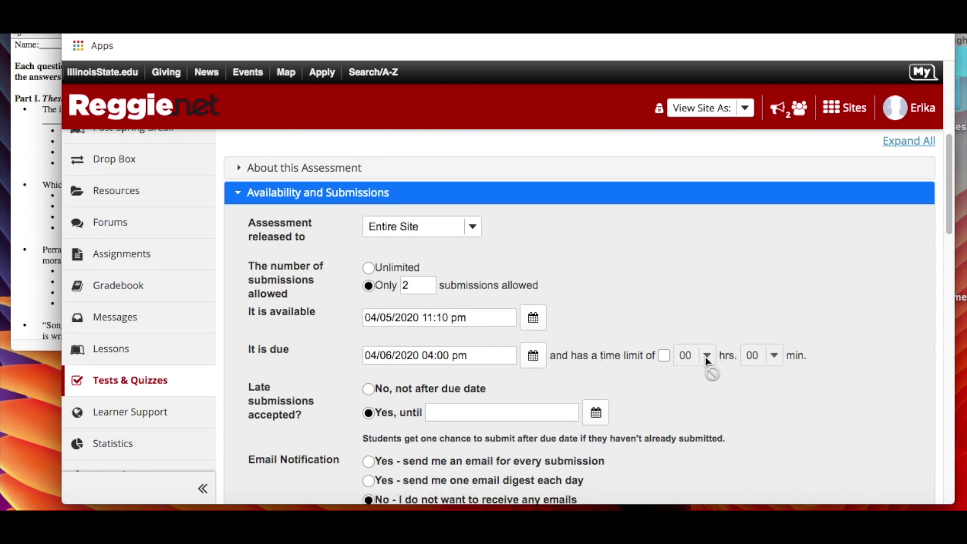
# Enable the time limit and set it to 01 hrs 15 min
pyautogui.click(664, 356)
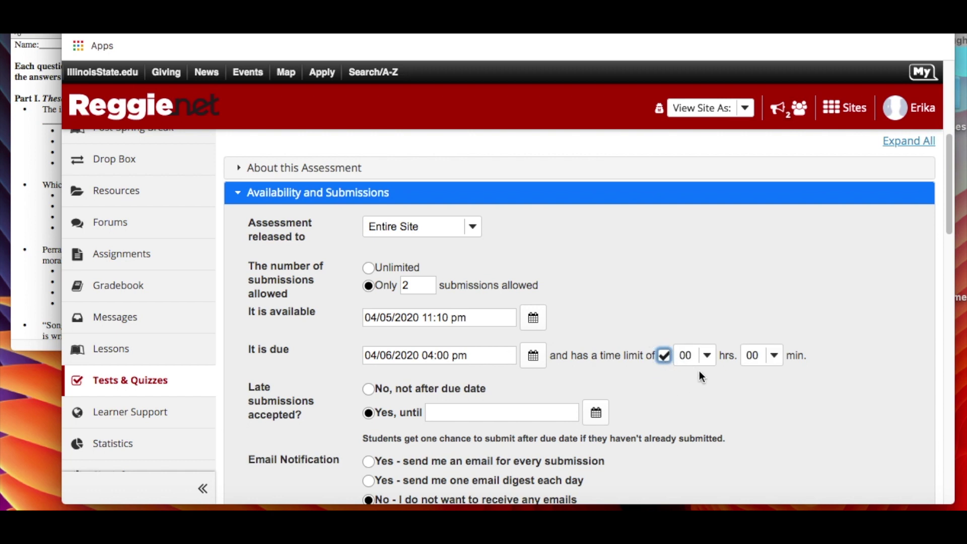
pyautogui.click(781, 357)
pyautogui.scroll(-10, 757, 418)
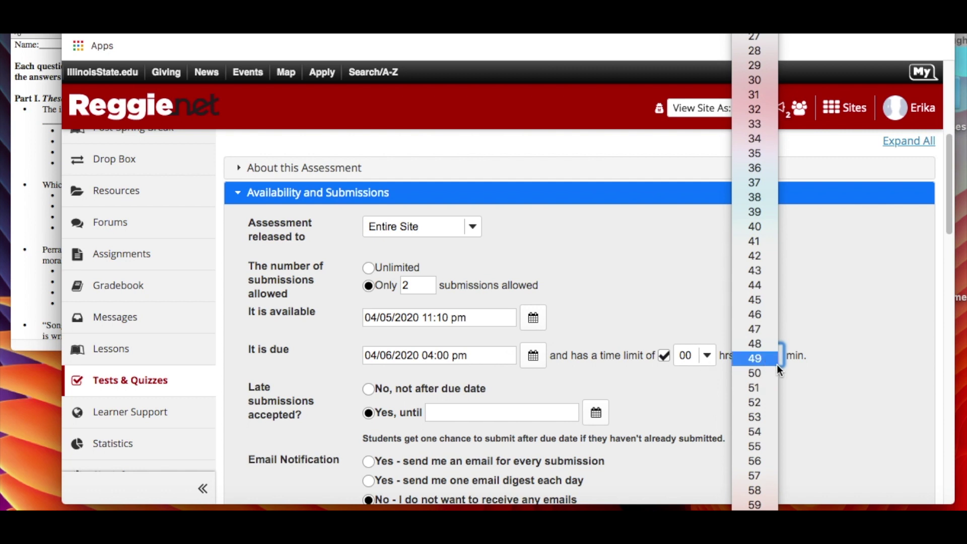
pyautogui.click(841, 363)
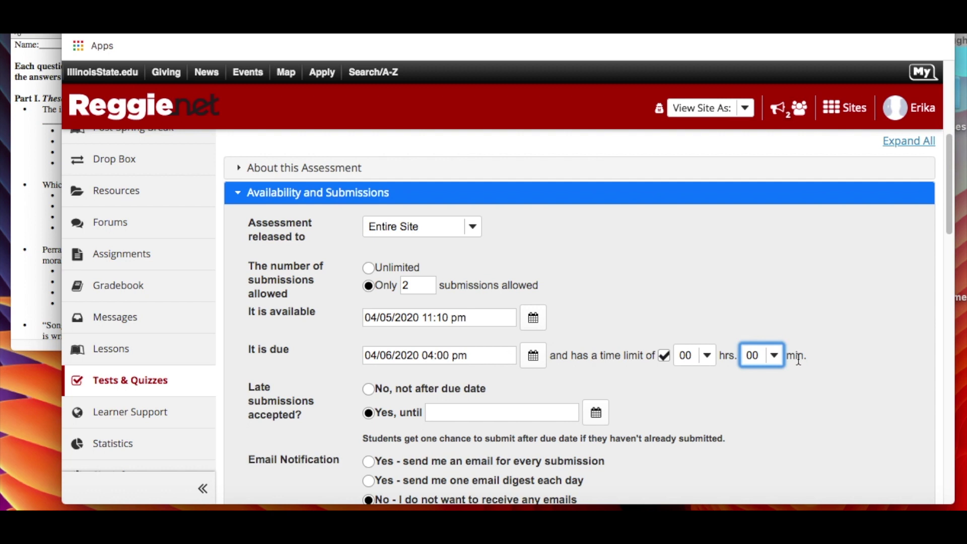
pyautogui.click(706, 355)
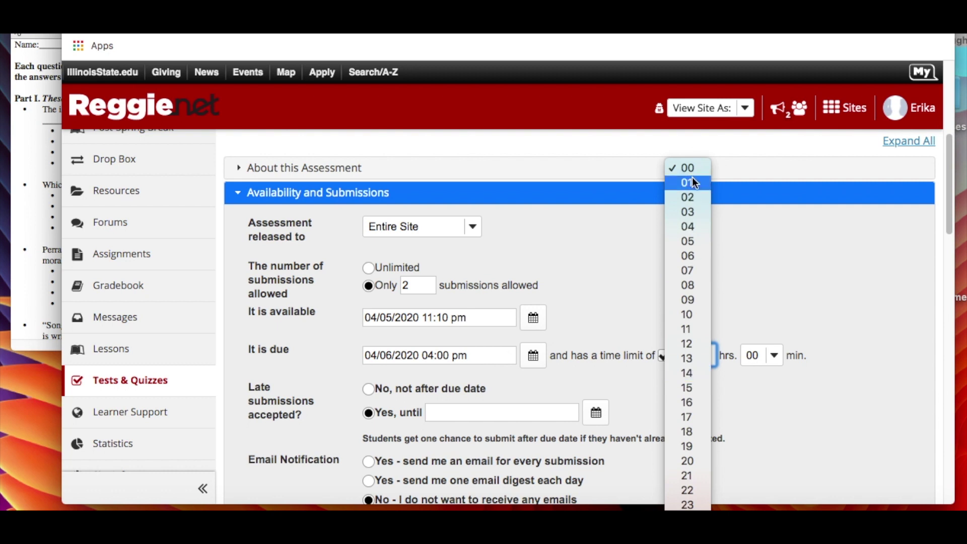
pyautogui.click(687, 183)
pyautogui.click(774, 355)
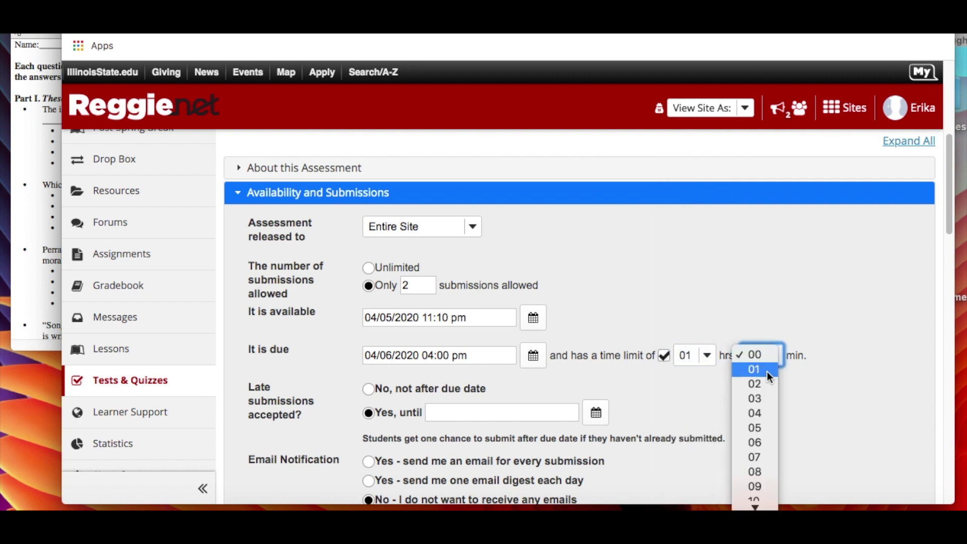
pyautogui.scroll(-5, 766, 372)
pyautogui.scroll(-2, 759, 390)
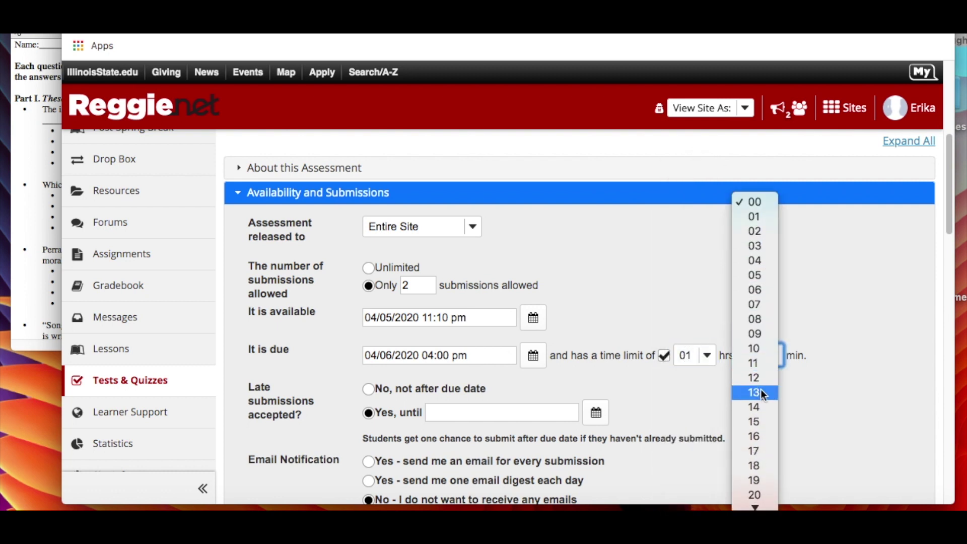
pyautogui.click(752, 422)
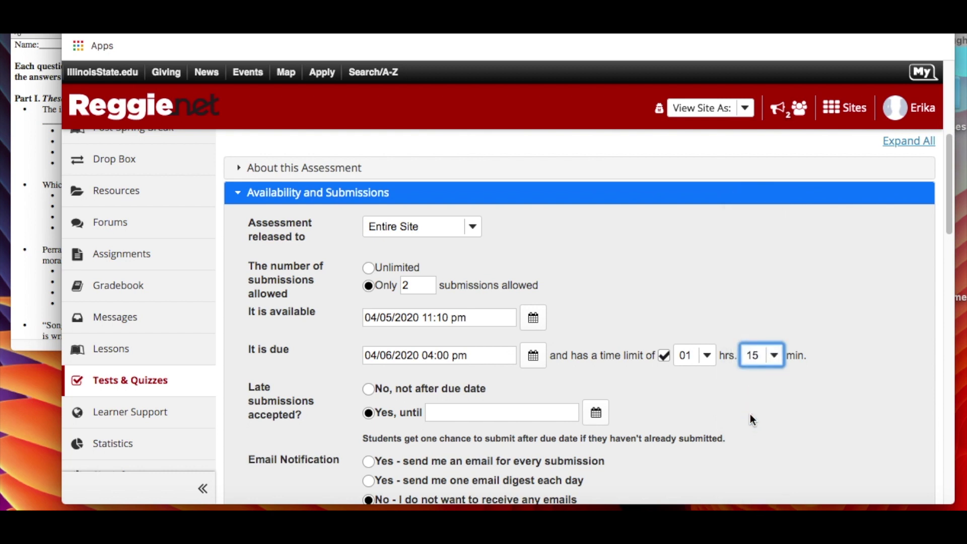
pyautogui.scroll(-3, 760, 400)
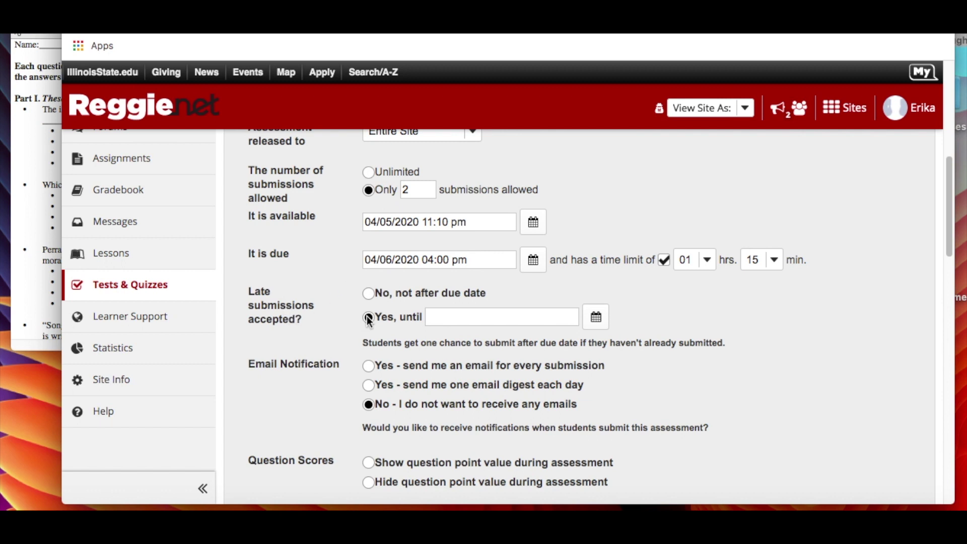
# Set the late-submission cutoff to 04/08/2020 12:00 am
pyautogui.click(594, 316)
pyautogui.scroll(2, 516, 306)
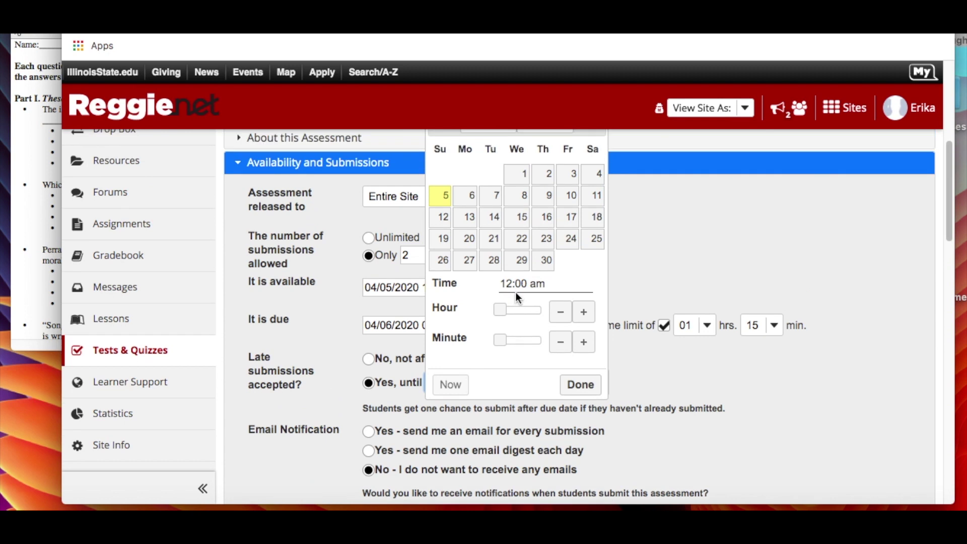
pyautogui.click(519, 200)
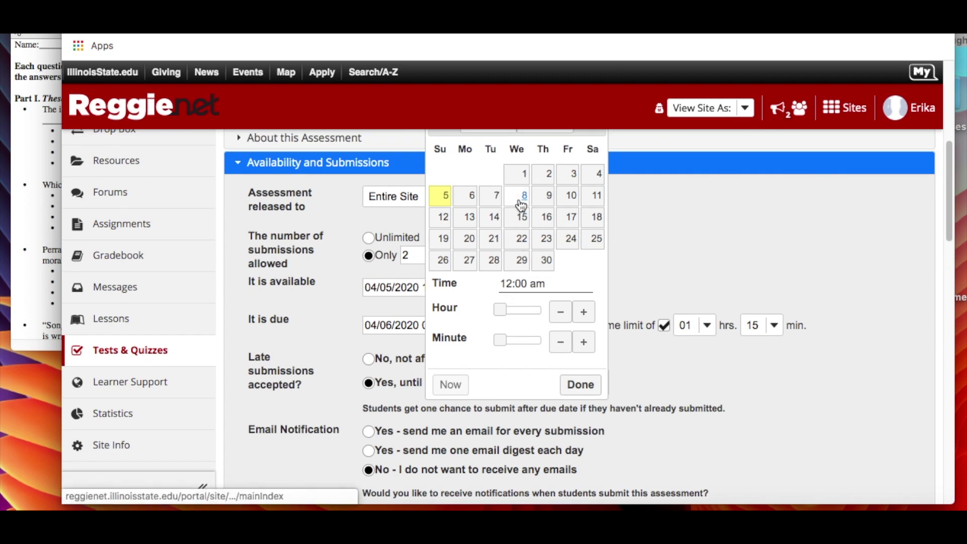
pyautogui.click(579, 386)
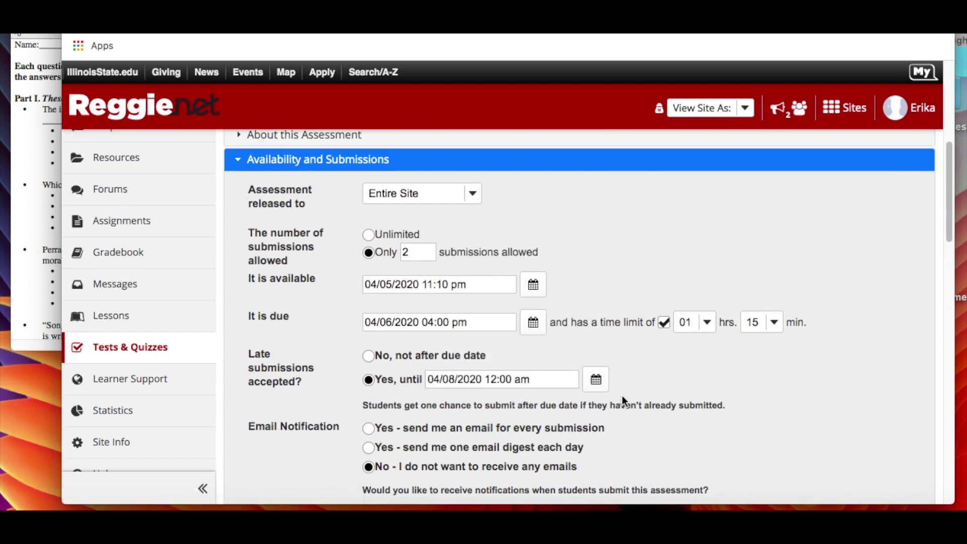
pyautogui.scroll(-3, 619, 406)
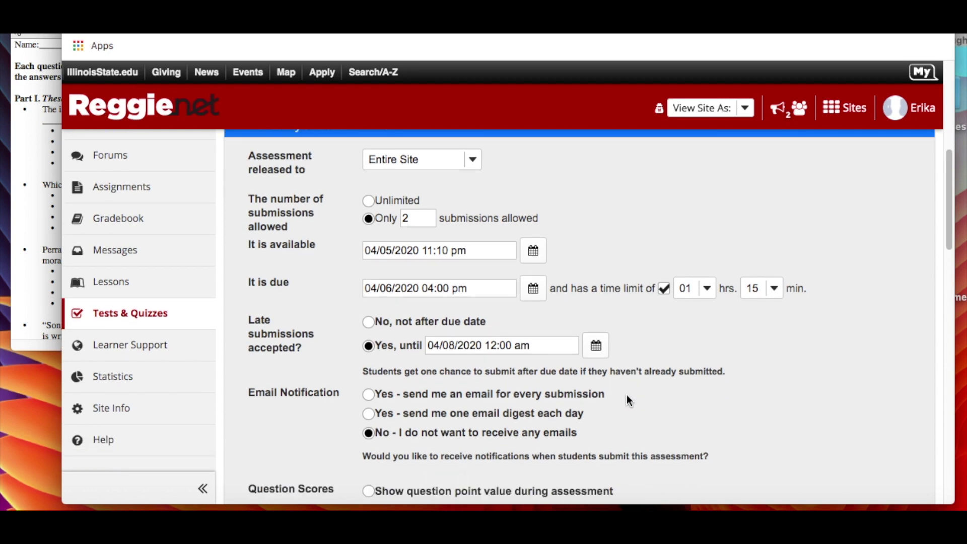
pyautogui.scroll(-1, 630, 315)
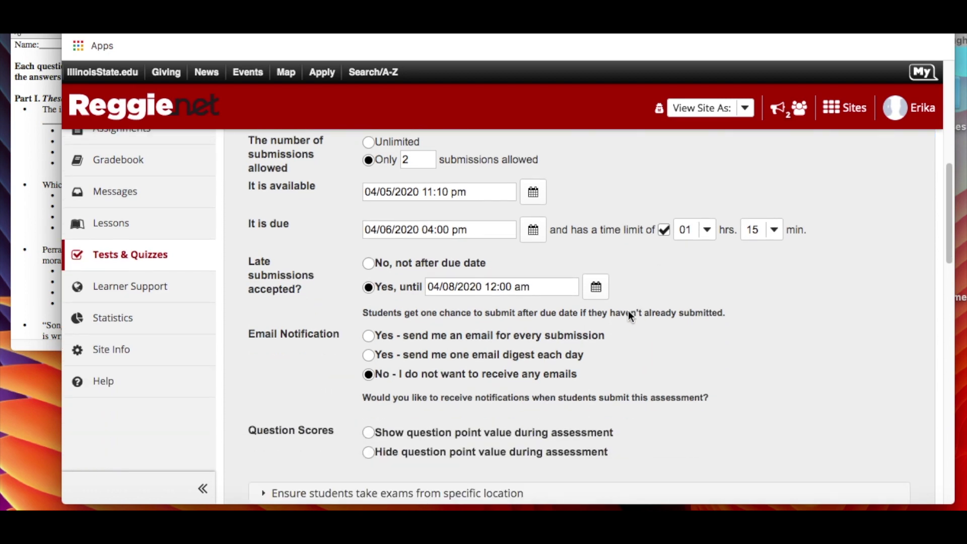
pyautogui.scroll(-1, 268, 297)
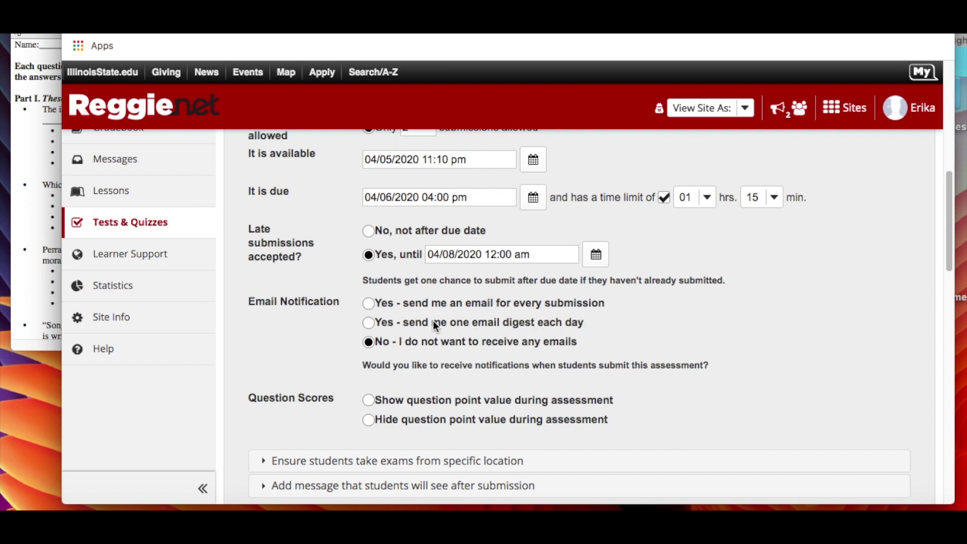
pyautogui.scroll(-1, 397, 324)
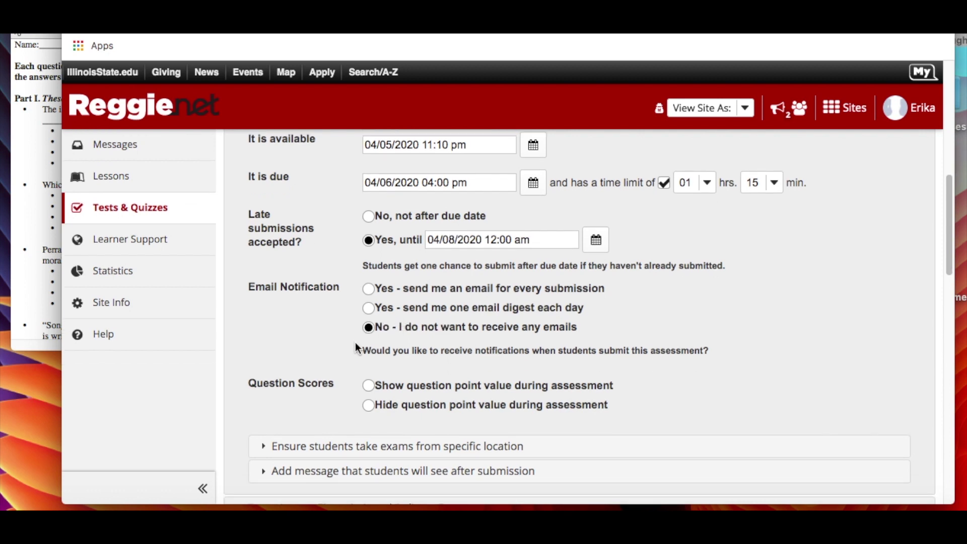
pyautogui.scroll(-1, 355, 347)
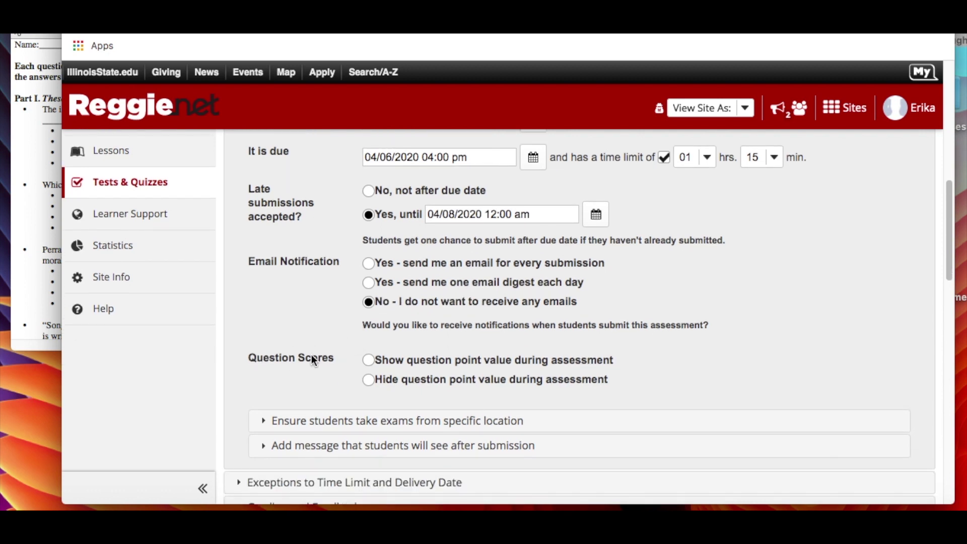
pyautogui.scroll(-1, 311, 356)
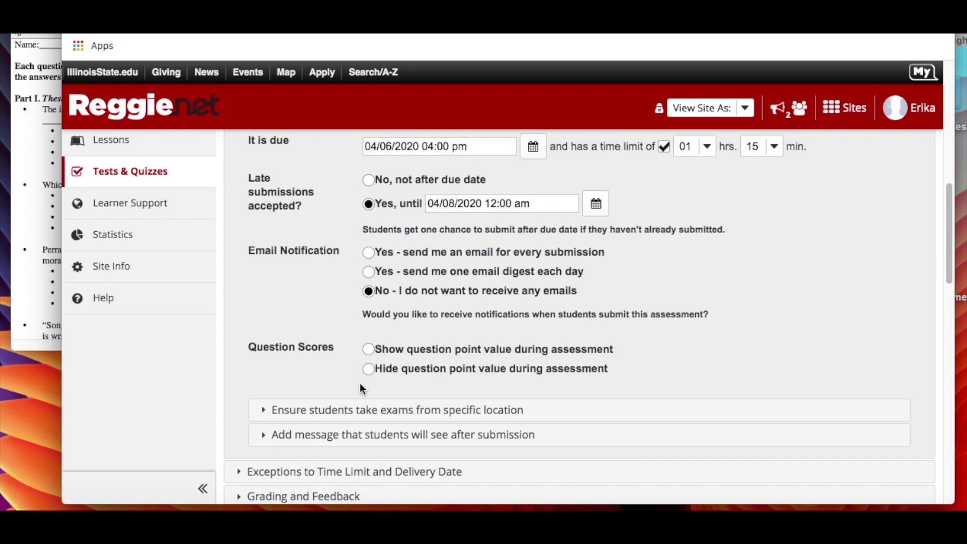
# Expand and collapse the after-submission student message settings, adding no message
pyautogui.scroll(-1, 360, 385)
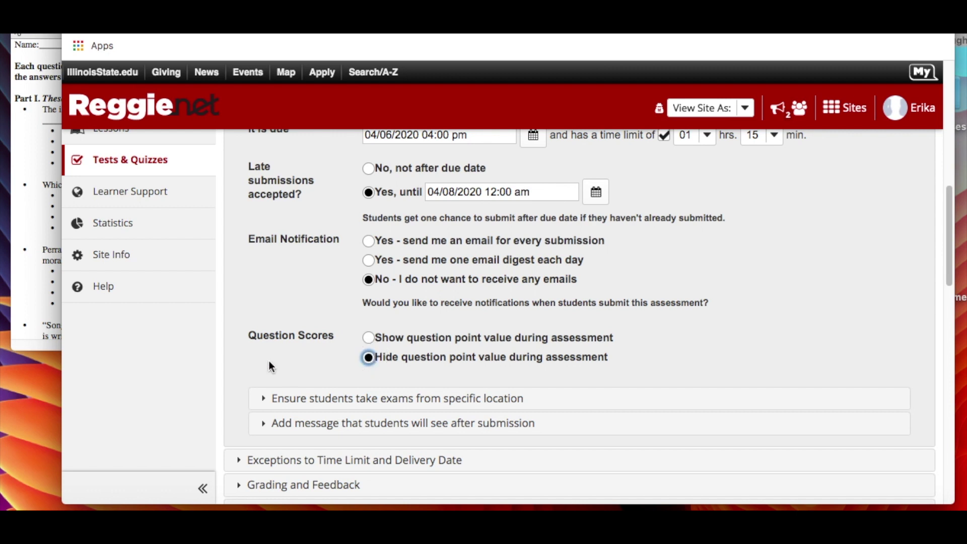
pyautogui.scroll(-8, 265, 357)
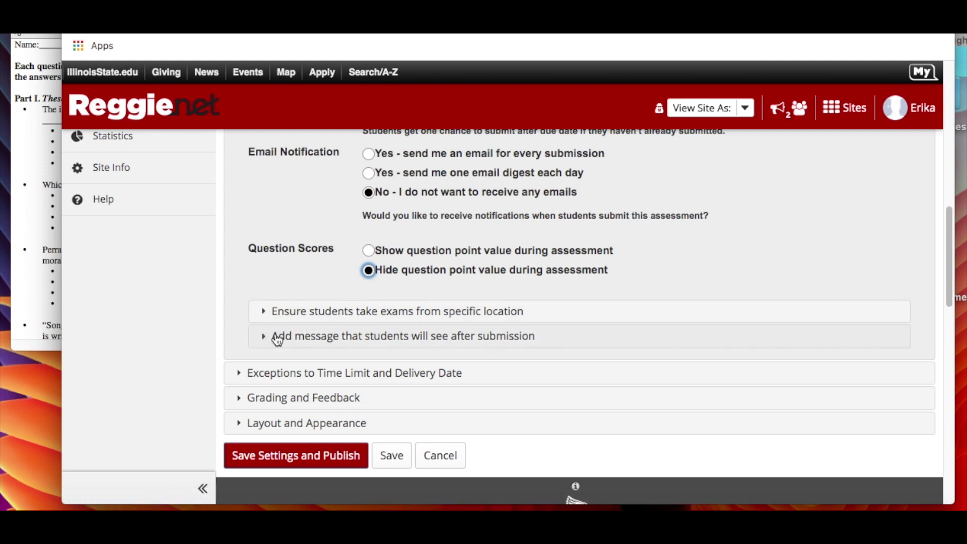
pyautogui.click(327, 342)
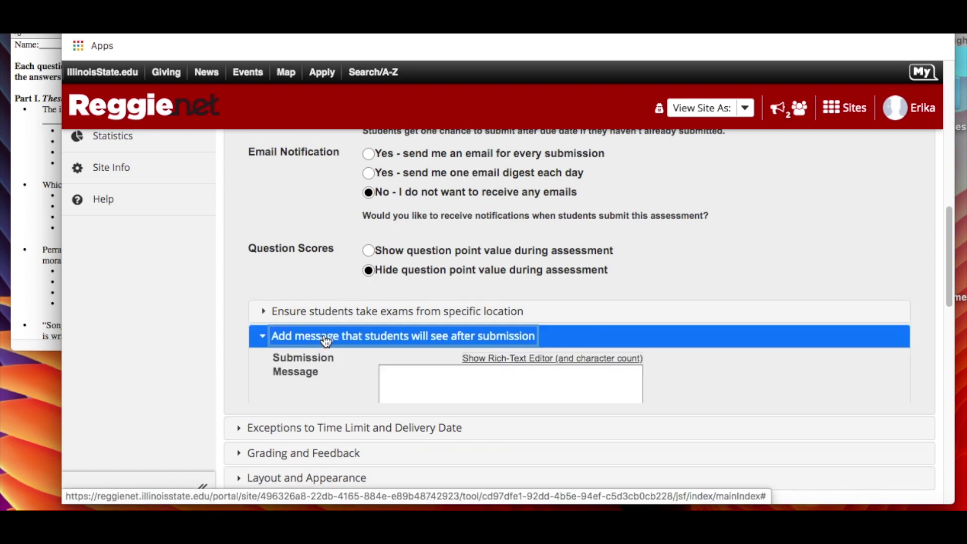
pyautogui.scroll(-2, 324, 340)
pyautogui.scroll(-3, 432, 373)
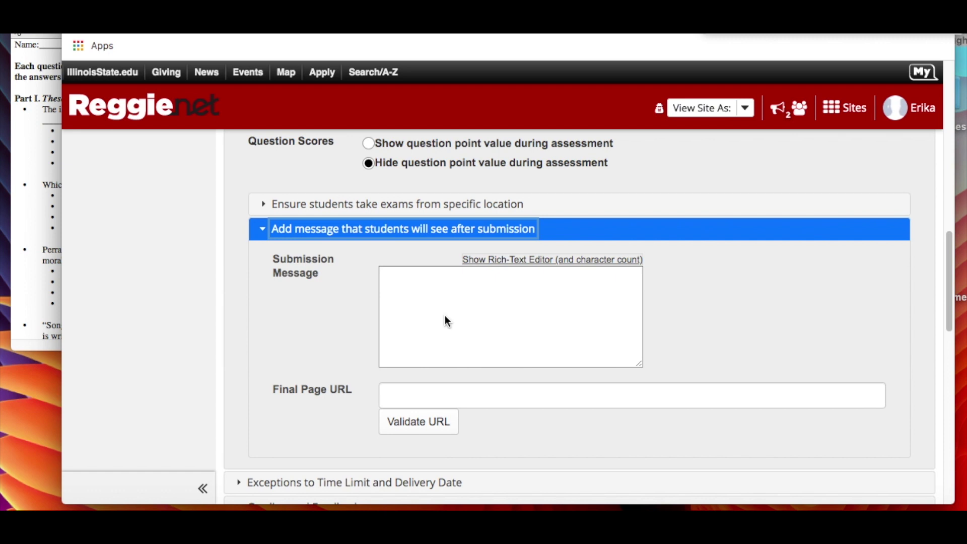
pyautogui.click(267, 237)
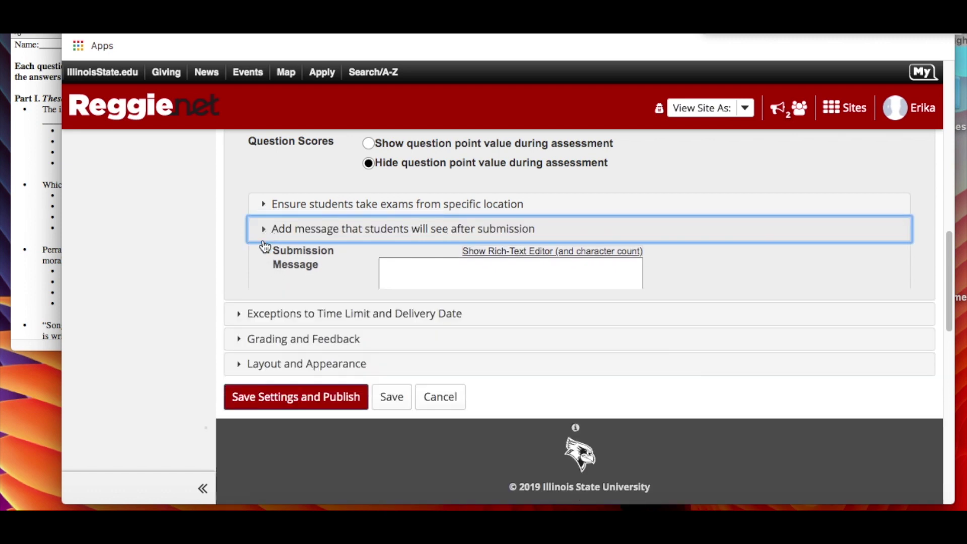
# Expand Exceptions to Time Limit and Delivery Date, adding no exception
pyautogui.click(244, 267)
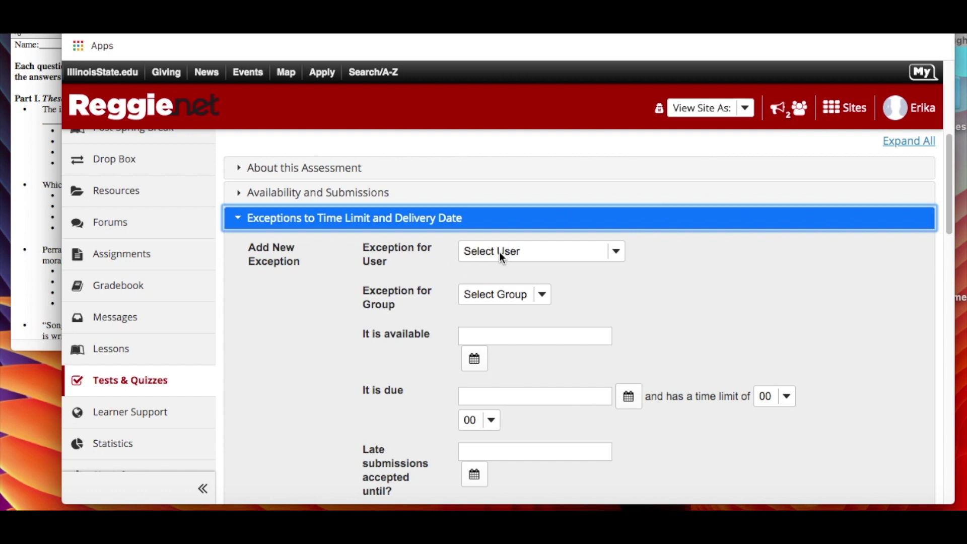
pyautogui.scroll(-1, 386, 337)
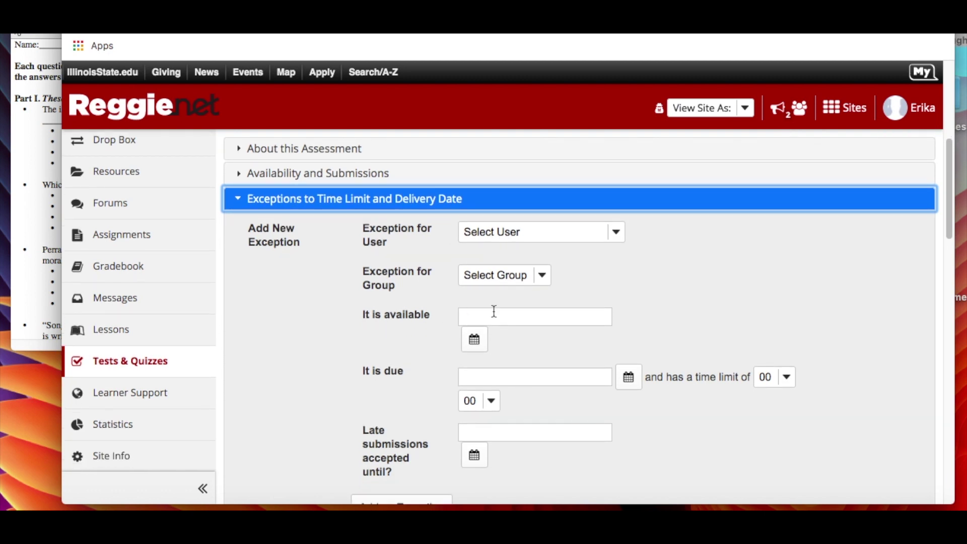
pyautogui.scroll(-1, 368, 365)
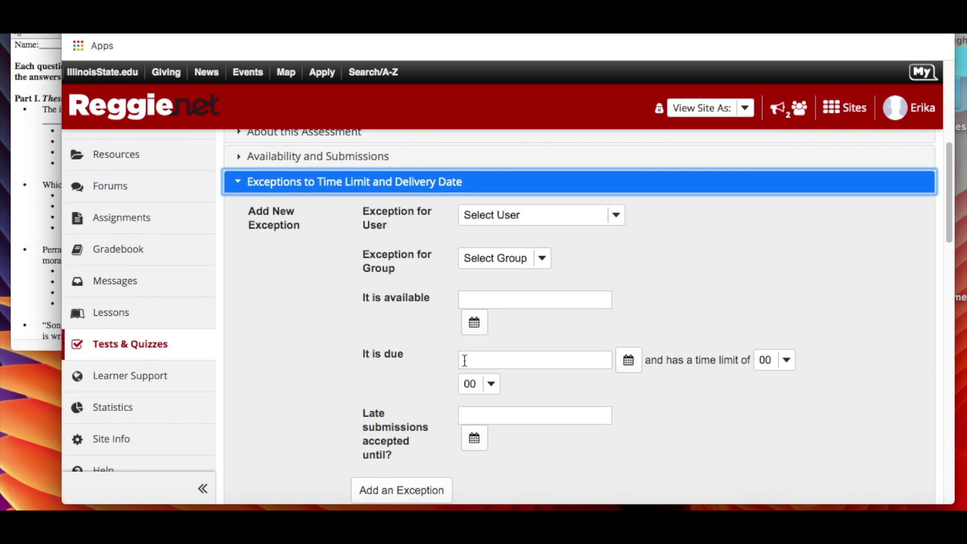
pyautogui.scroll(-1, 756, 370)
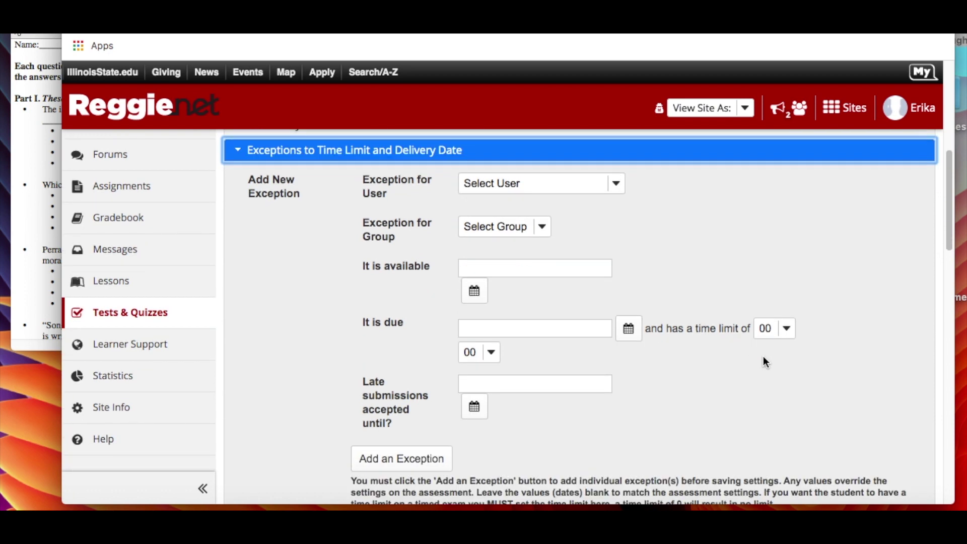
pyautogui.click(787, 328)
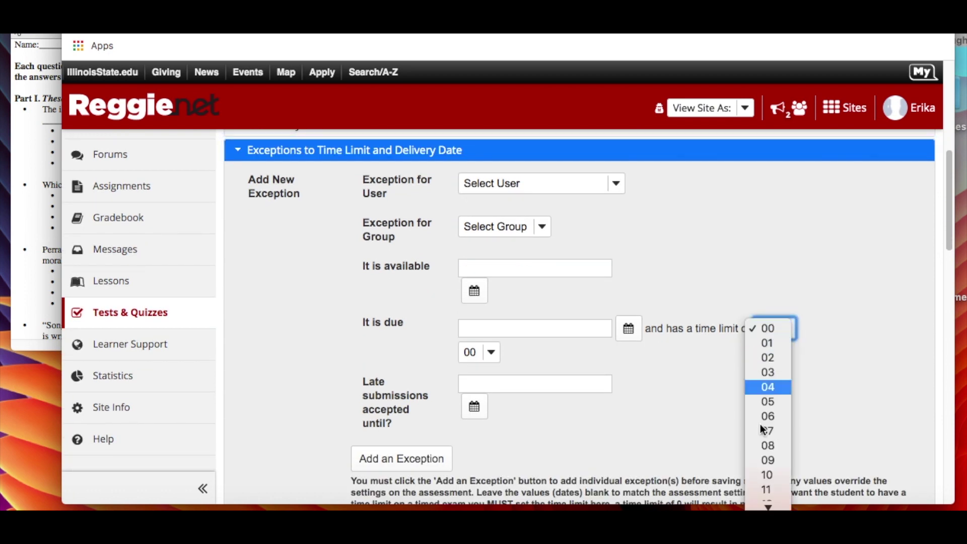
pyautogui.click(868, 328)
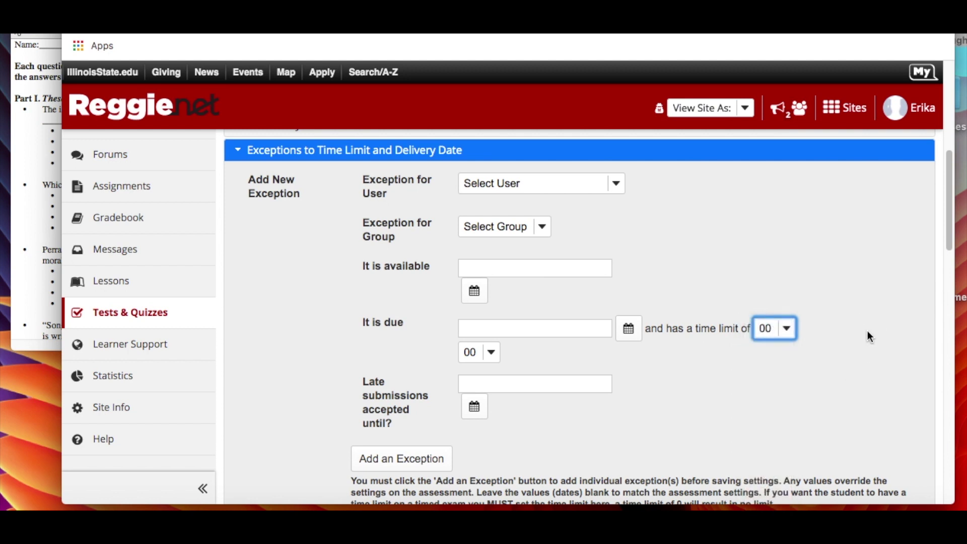
# Expand the Grading and Feedback settings section
pyautogui.scroll(-1, 748, 385)
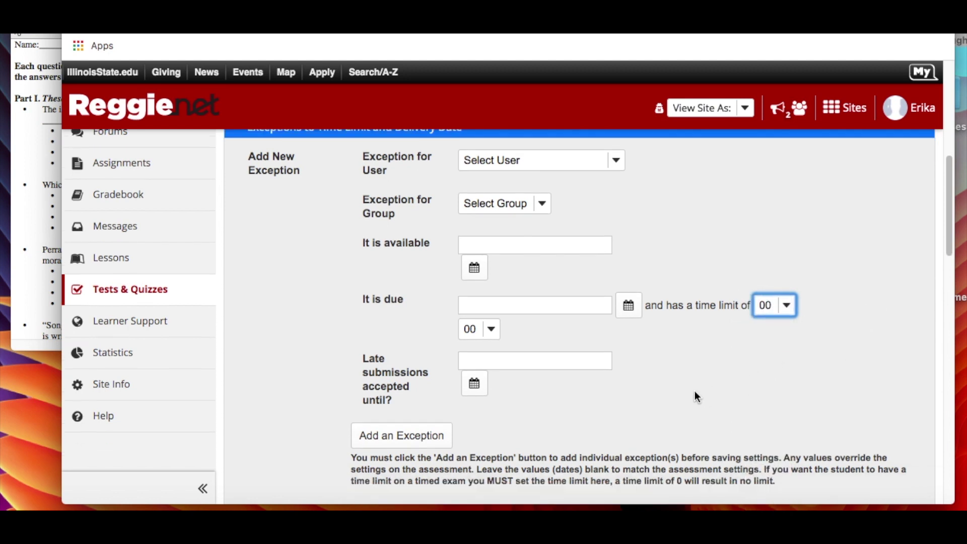
pyautogui.scroll(-2, 424, 363)
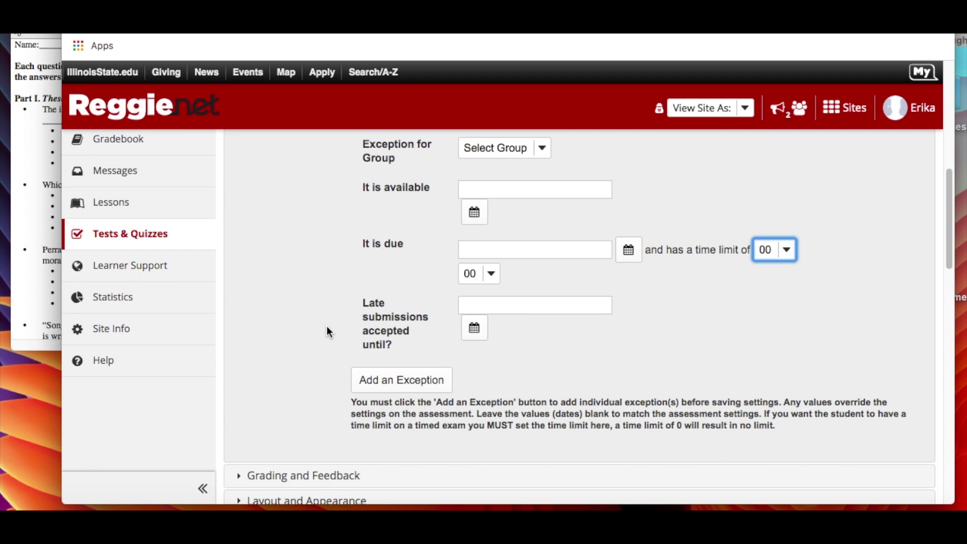
pyautogui.scroll(-3, 327, 331)
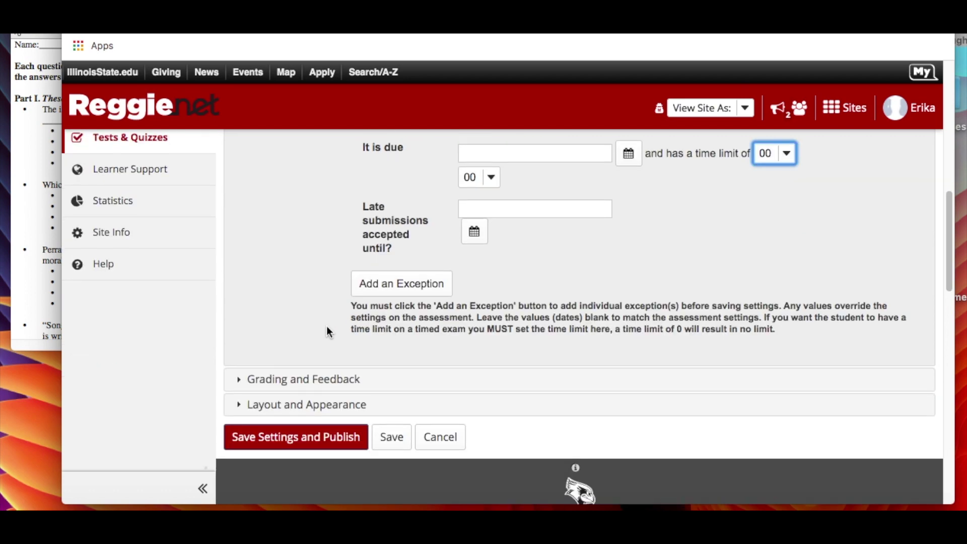
pyautogui.click(237, 383)
# Try 'Feedback on submission', then revert to 'No Feedback' for students
pyautogui.scroll(-2, 238, 375)
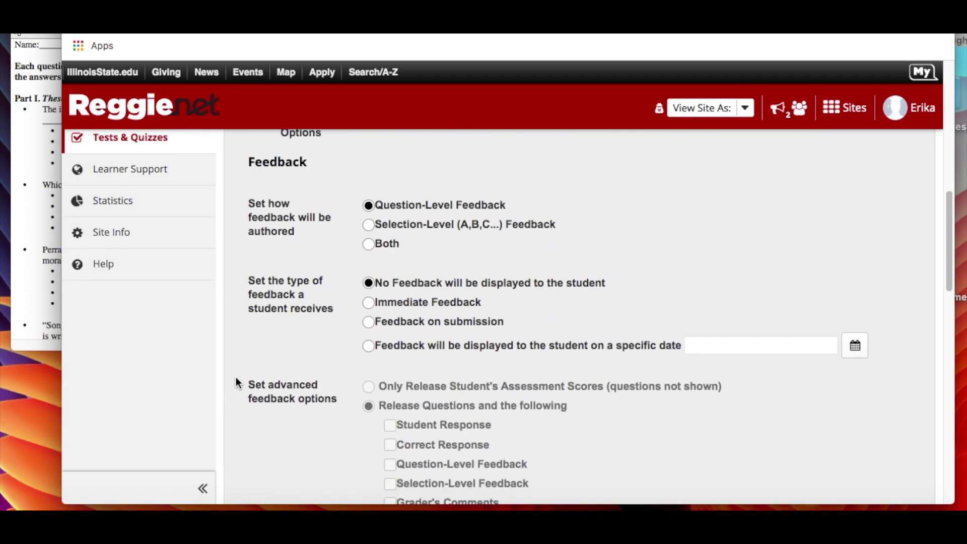
pyautogui.scroll(2, 239, 367)
pyautogui.scroll(4, 240, 364)
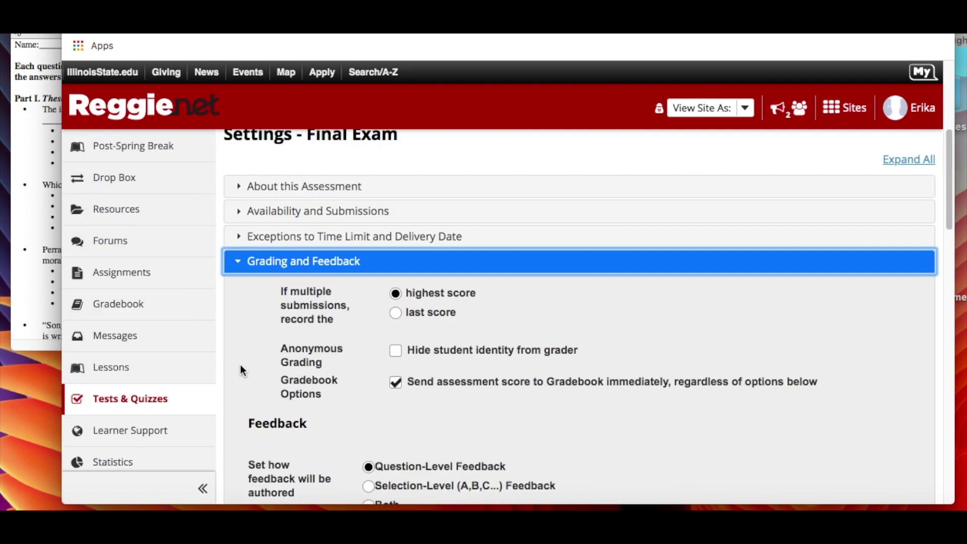
pyautogui.scroll(-1, 241, 367)
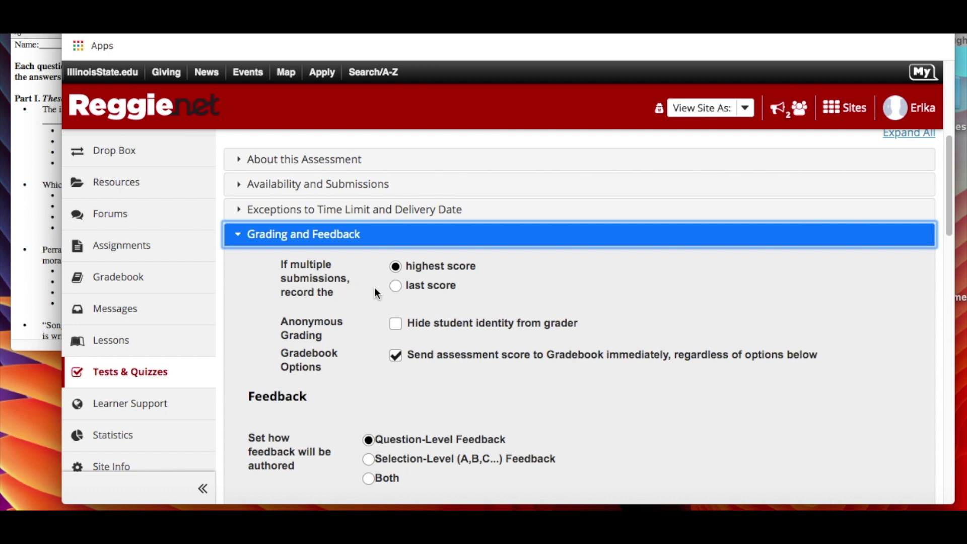
pyautogui.scroll(-3, 373, 290)
pyautogui.scroll(1, 368, 291)
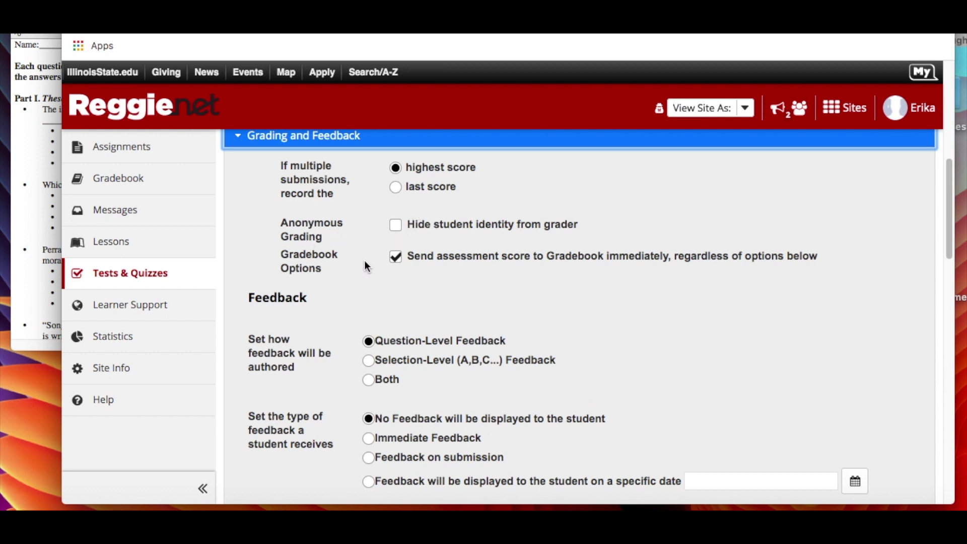
pyautogui.scroll(-1, 345, 283)
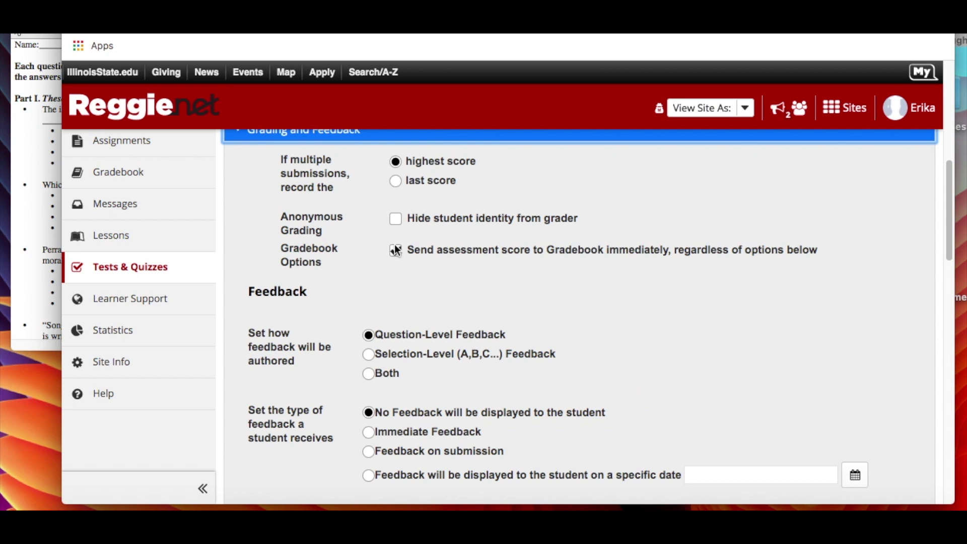
pyautogui.scroll(-3, 340, 289)
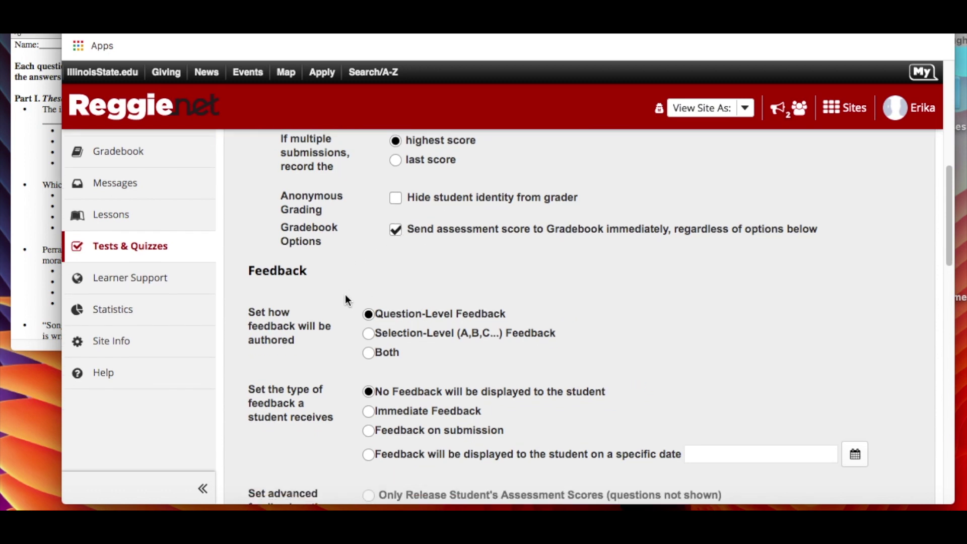
pyautogui.scroll(-1, 307, 303)
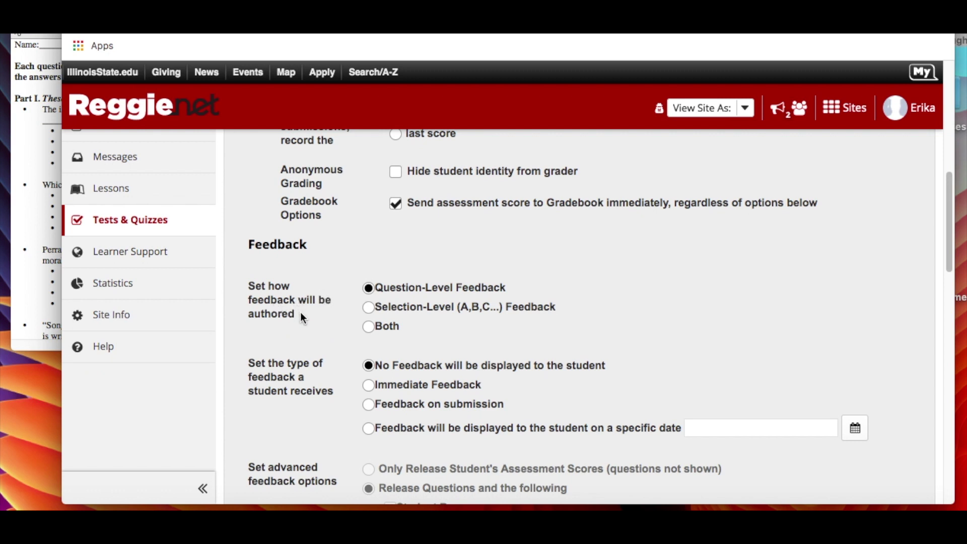
pyautogui.scroll(-1, 312, 319)
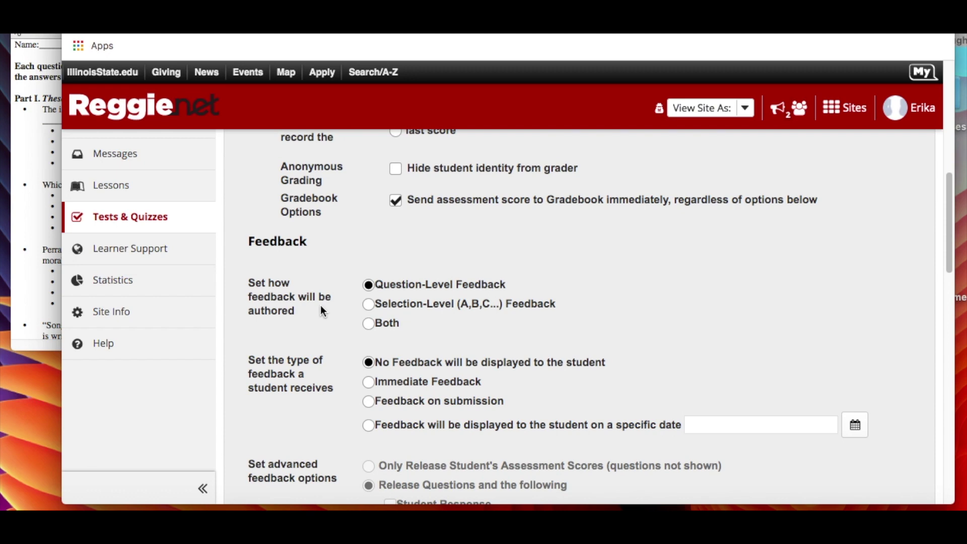
pyautogui.scroll(5, 252, 284)
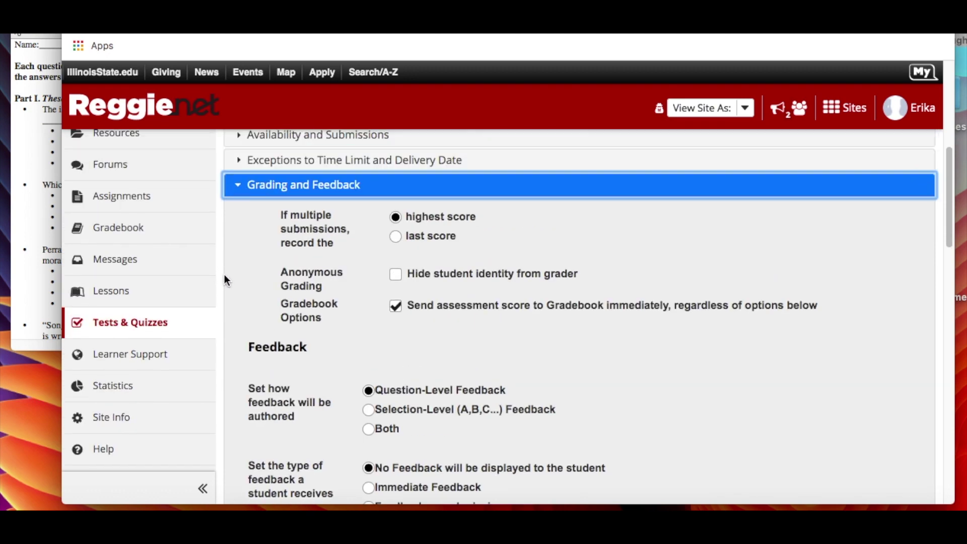
pyautogui.scroll(4, 216, 277)
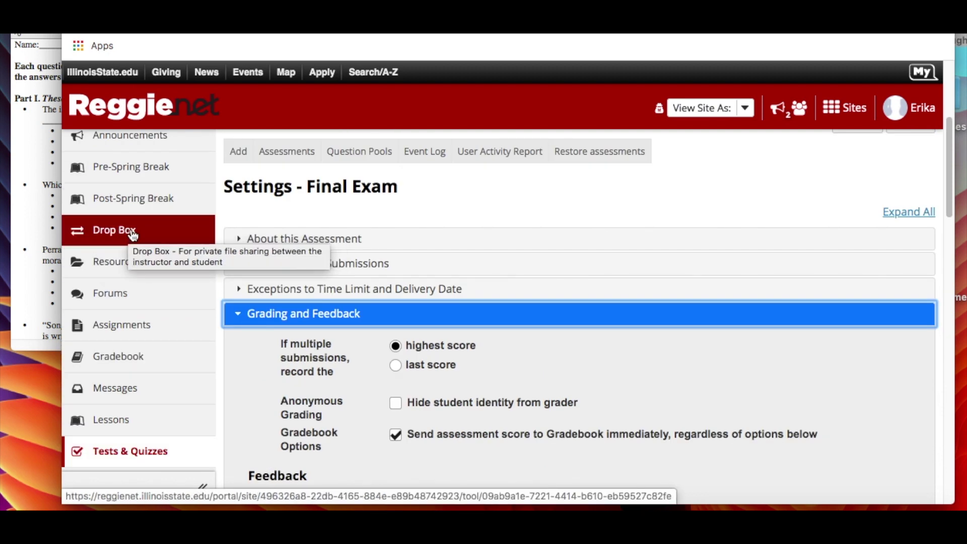
pyautogui.scroll(-1, 249, 277)
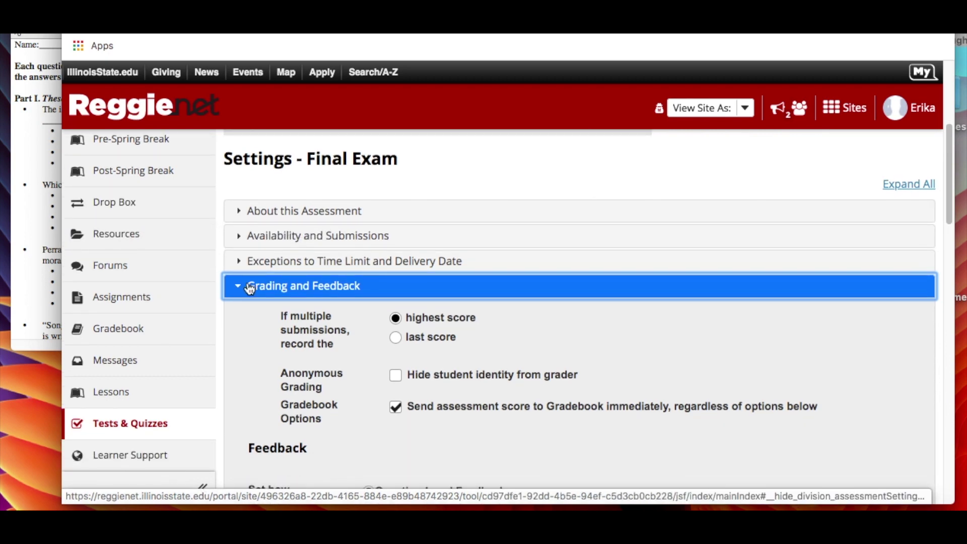
pyautogui.scroll(-3, 250, 288)
pyautogui.scroll(-4, 227, 294)
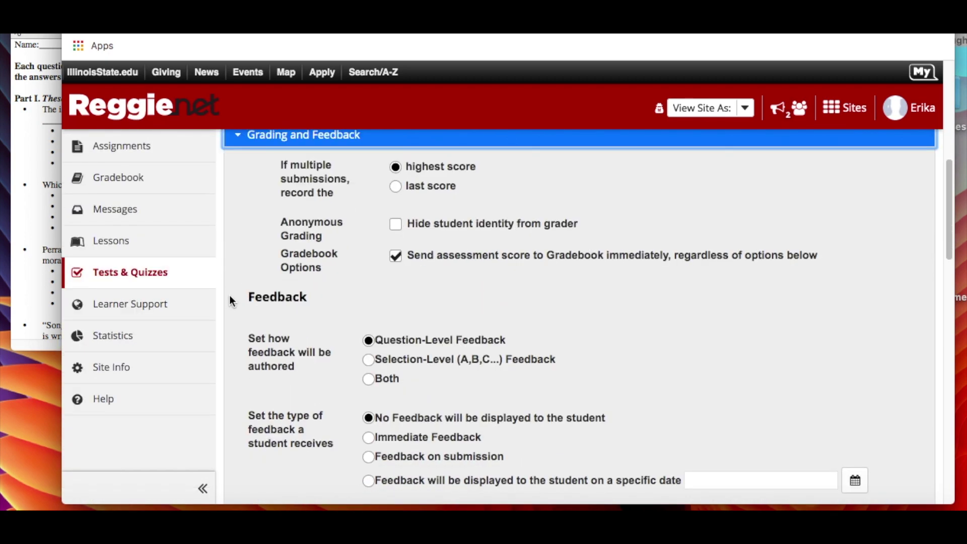
pyautogui.scroll(-1, 238, 300)
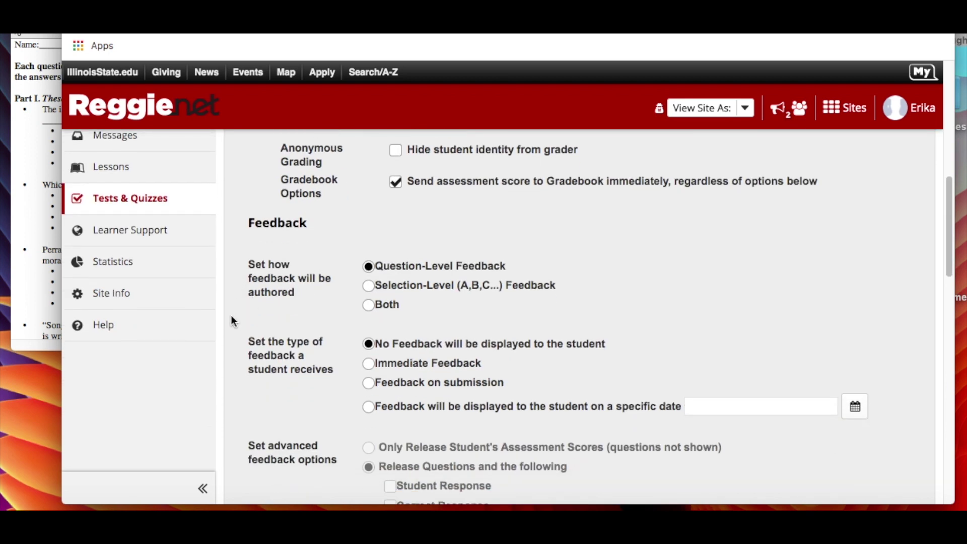
pyautogui.scroll(-2, 231, 316)
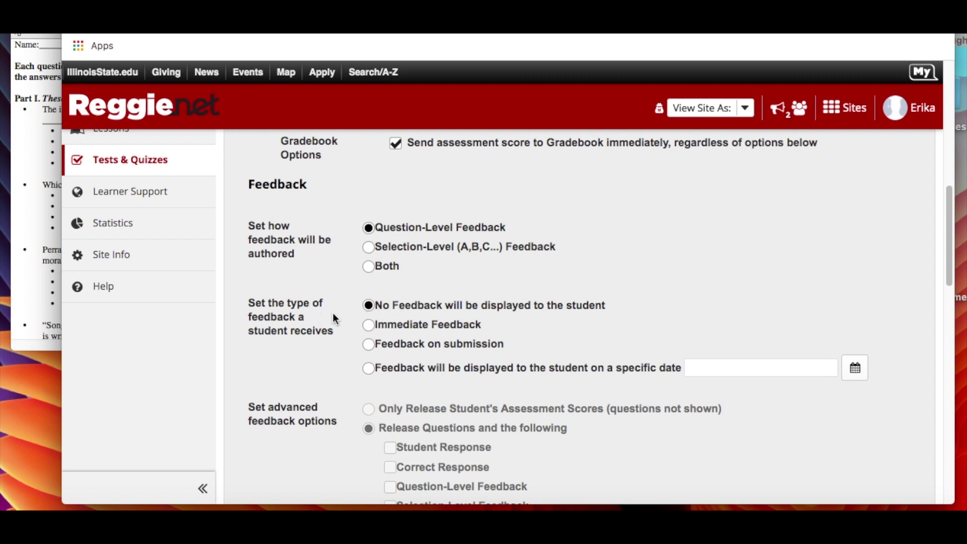
pyautogui.scroll(-1, 333, 314)
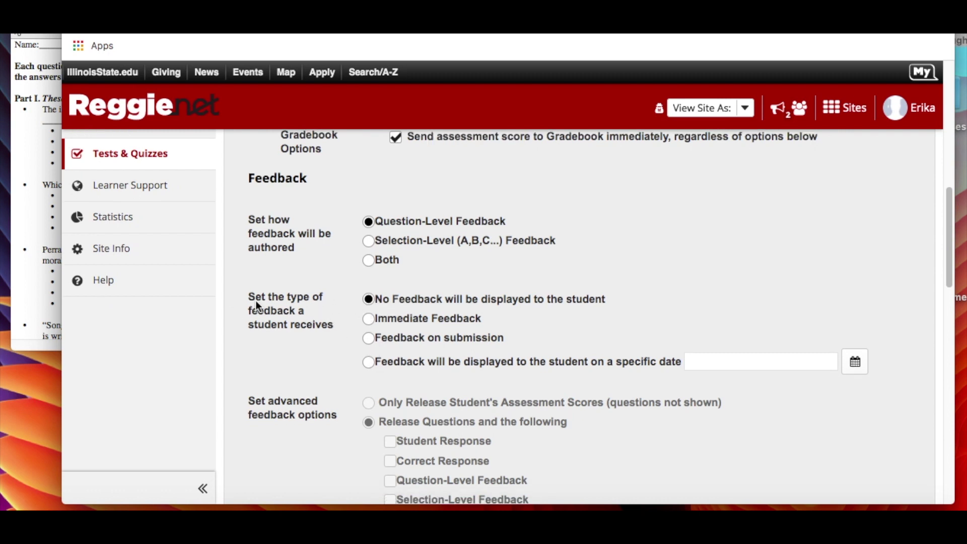
pyautogui.scroll(-1, 255, 302)
pyautogui.scroll(-5, 256, 303)
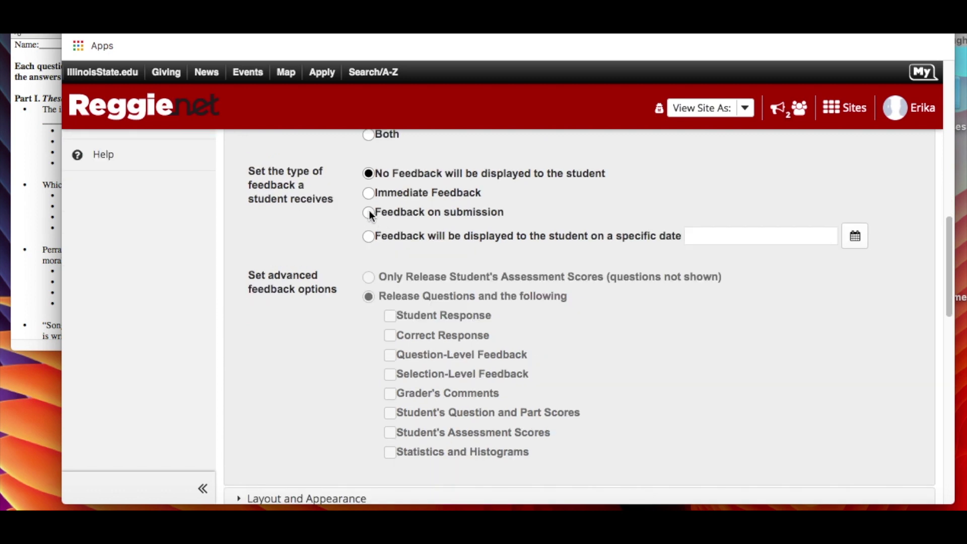
pyautogui.click(368, 212)
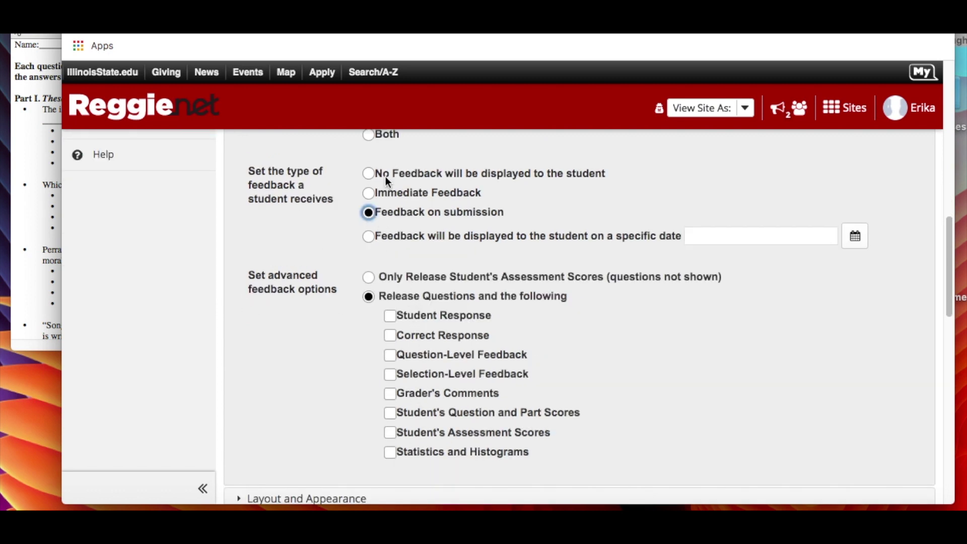
pyautogui.click(369, 173)
# Expand the Layout and Appearance settings section
pyautogui.scroll(-2, 302, 334)
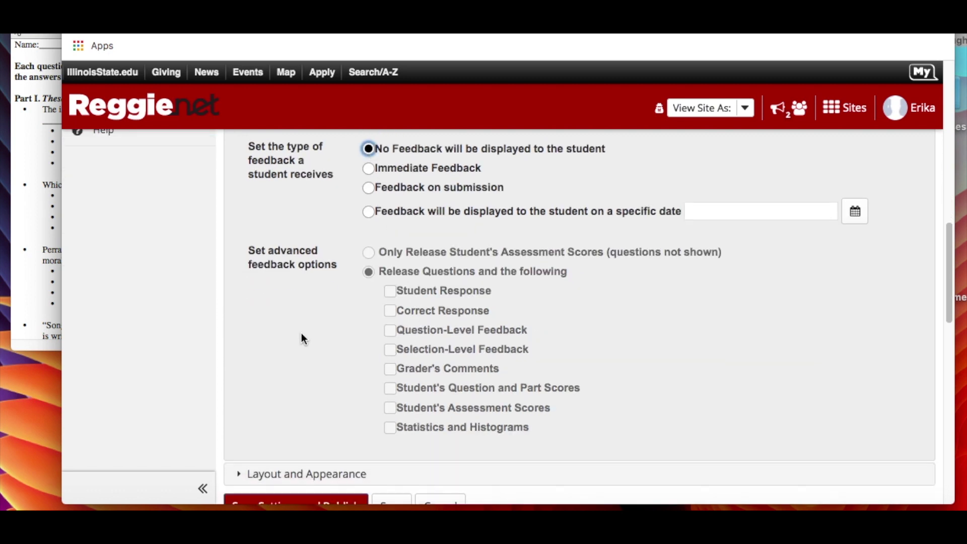
pyautogui.scroll(-2, 272, 393)
pyautogui.click(260, 390)
pyautogui.scroll(-6, 292, 353)
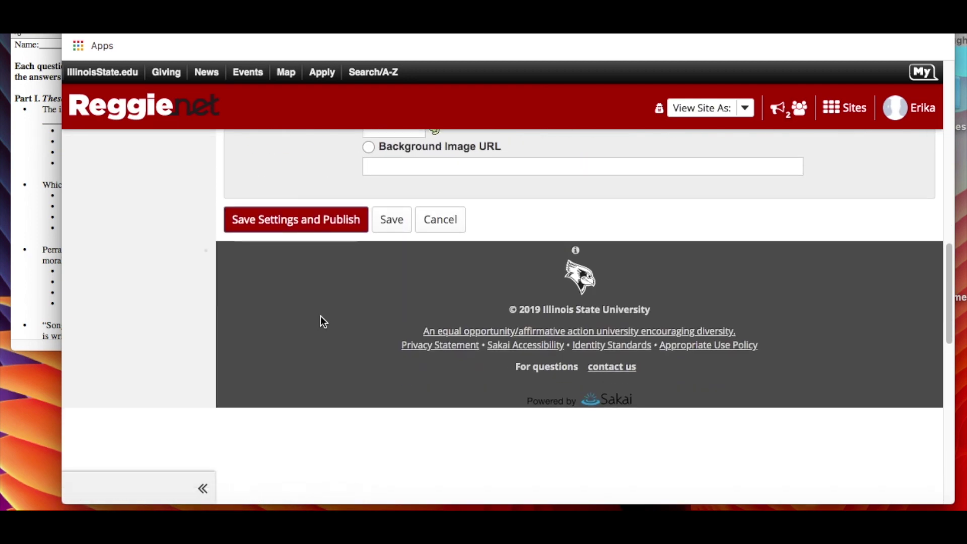
# Set Question Layout to 'Each Part is on a separate Web page' with continuous numbering between parts
pyautogui.scroll(5, 320, 318)
pyautogui.scroll(3, 320, 314)
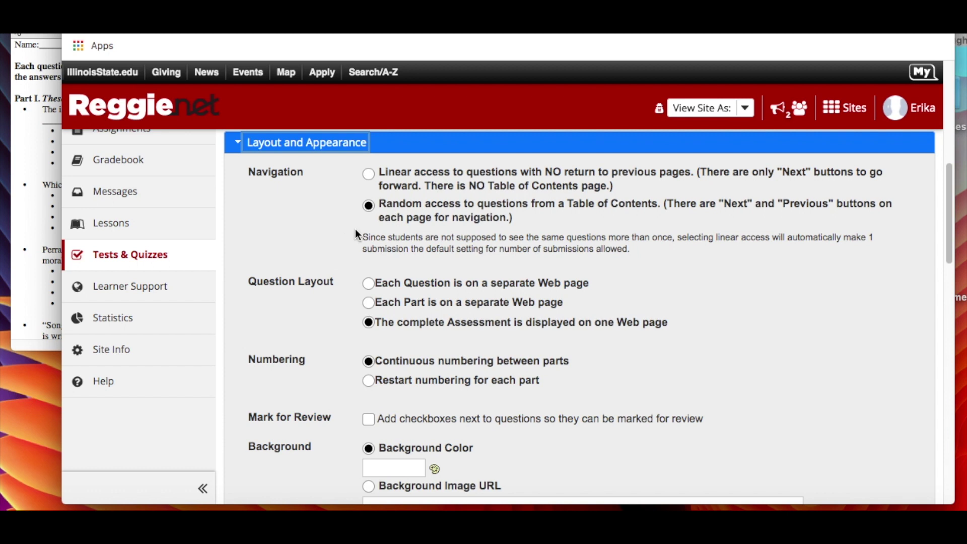
pyautogui.scroll(-2, 355, 229)
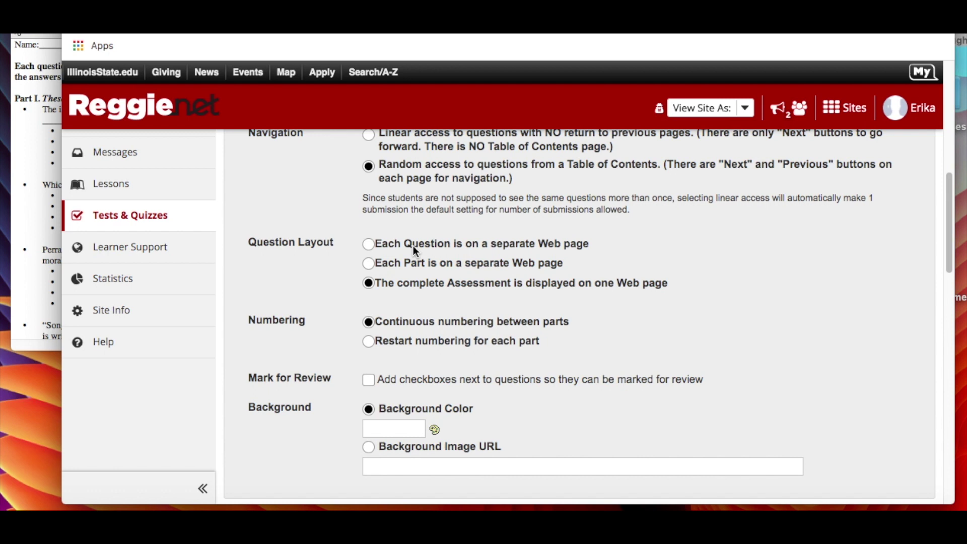
pyautogui.scroll(-1, 404, 247)
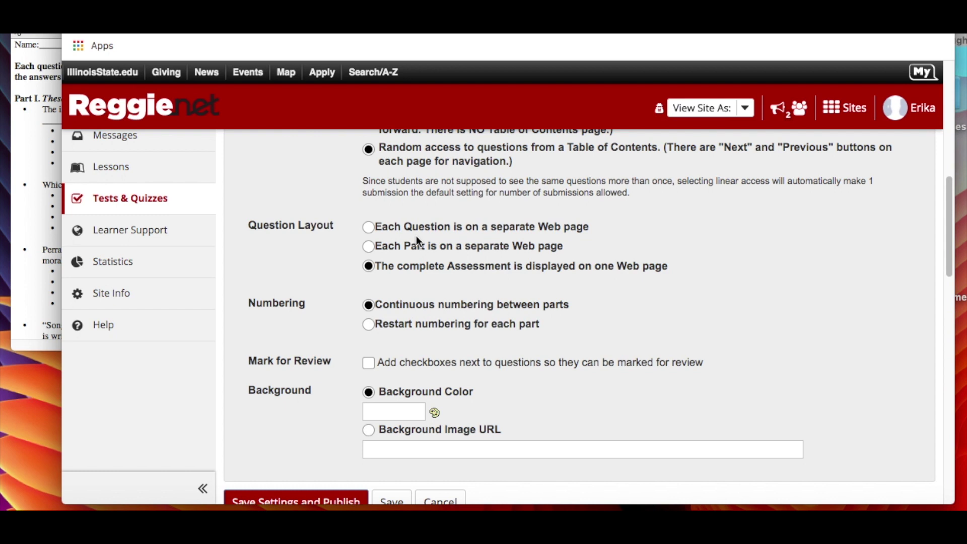
pyautogui.click(425, 265)
pyautogui.click(342, 268)
# Enable the Mark for Review option that adds checkboxes next to questions
pyautogui.scroll(-1, 340, 270)
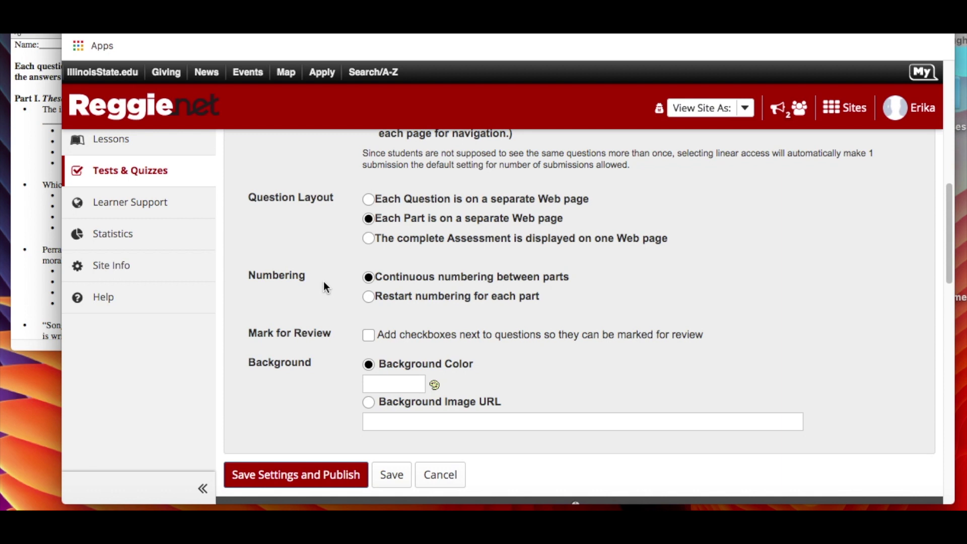
pyautogui.scroll(-1, 326, 285)
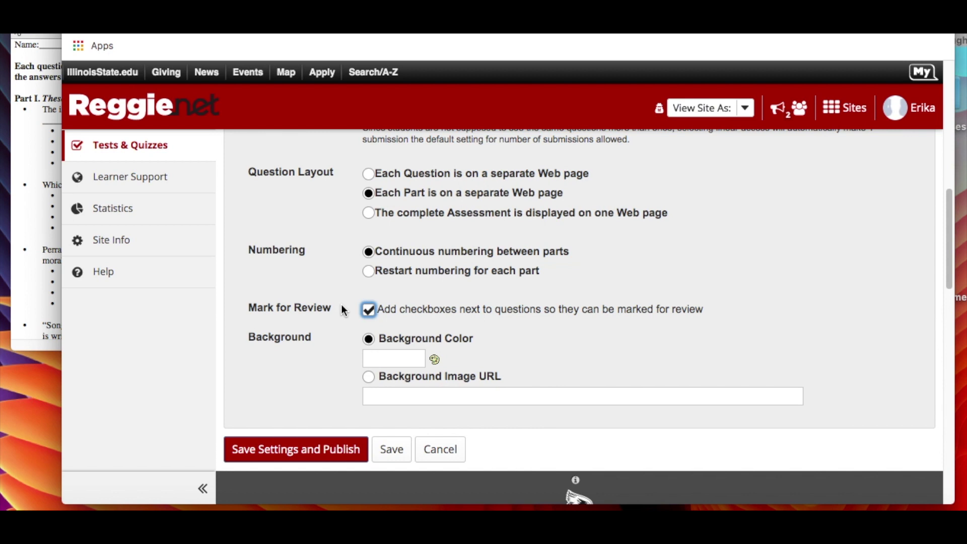
pyautogui.click(336, 340)
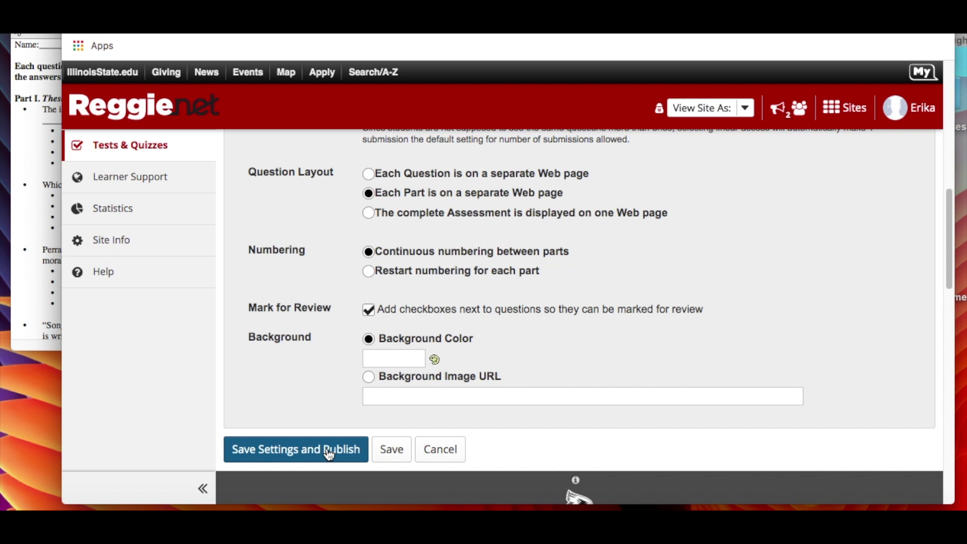
# Save the Final Exam as a draft, then open and close its Actions menu in the Assessment List
pyautogui.click(391, 450)
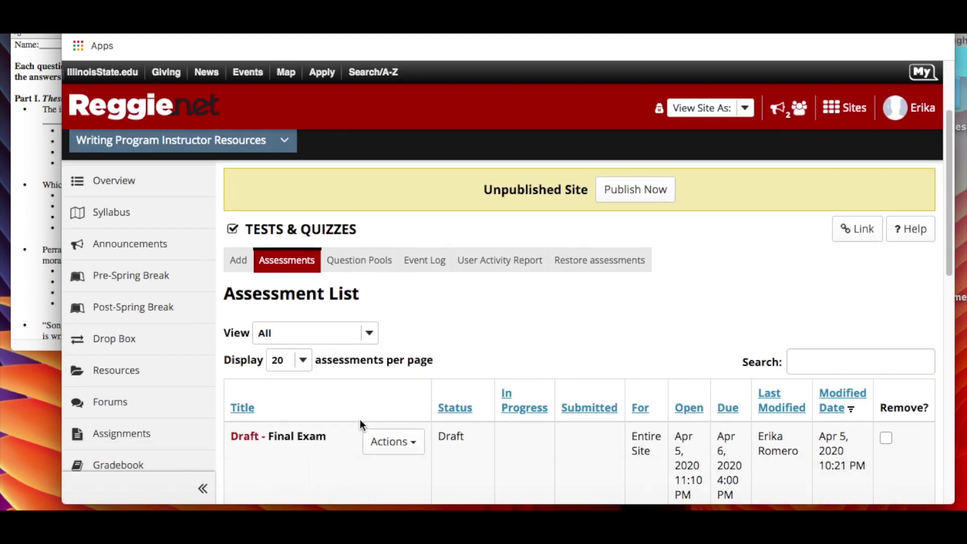
pyautogui.scroll(-3, 359, 419)
pyautogui.click(417, 332)
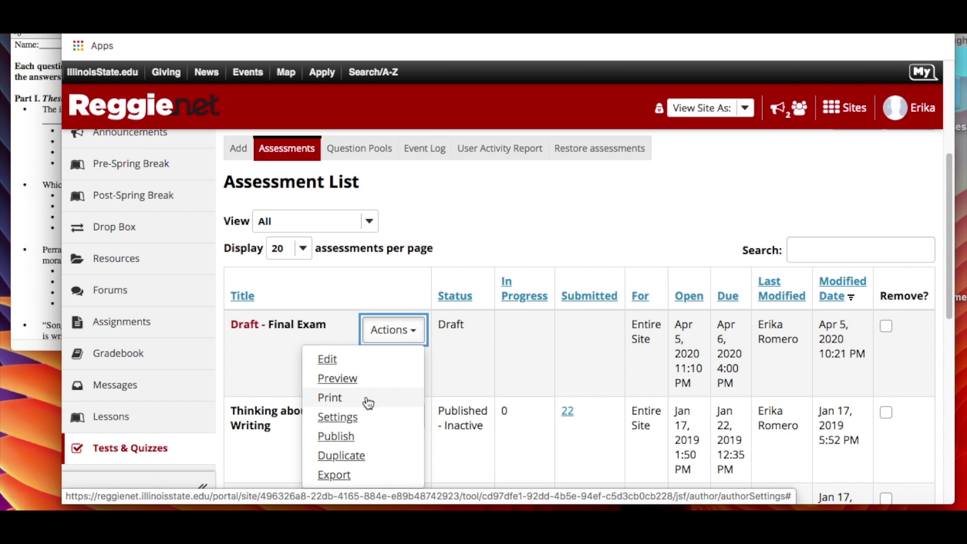
pyautogui.click(452, 232)
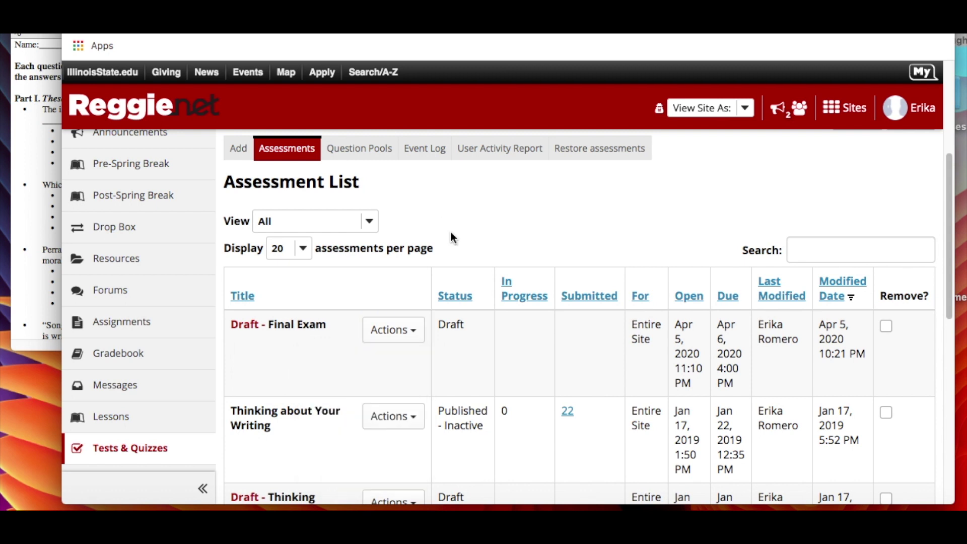